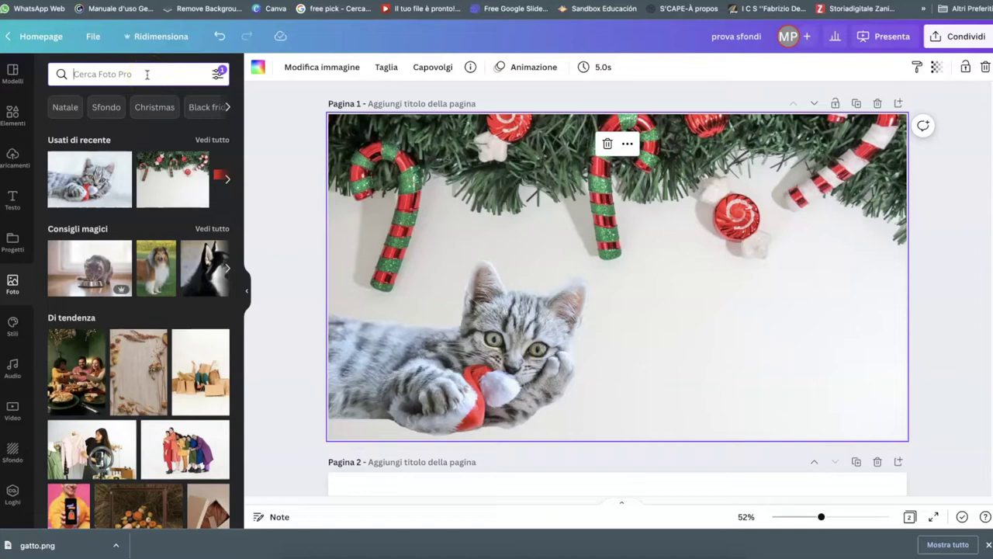
Step: Search the photo library for "regalo natale" and apply the filters with the Gratis price option
type("regal")
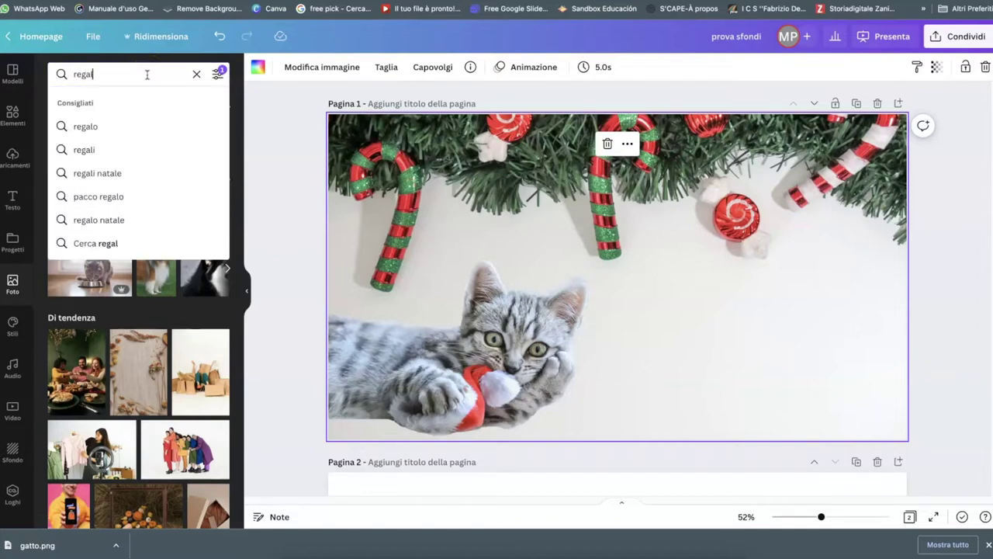
type("o natale")
key("Return")
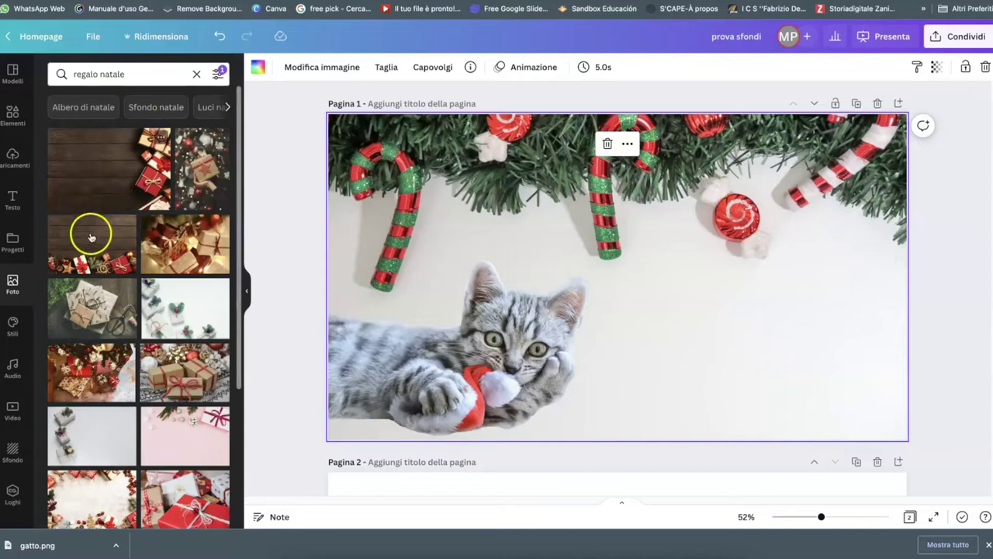
left_click(218, 75)
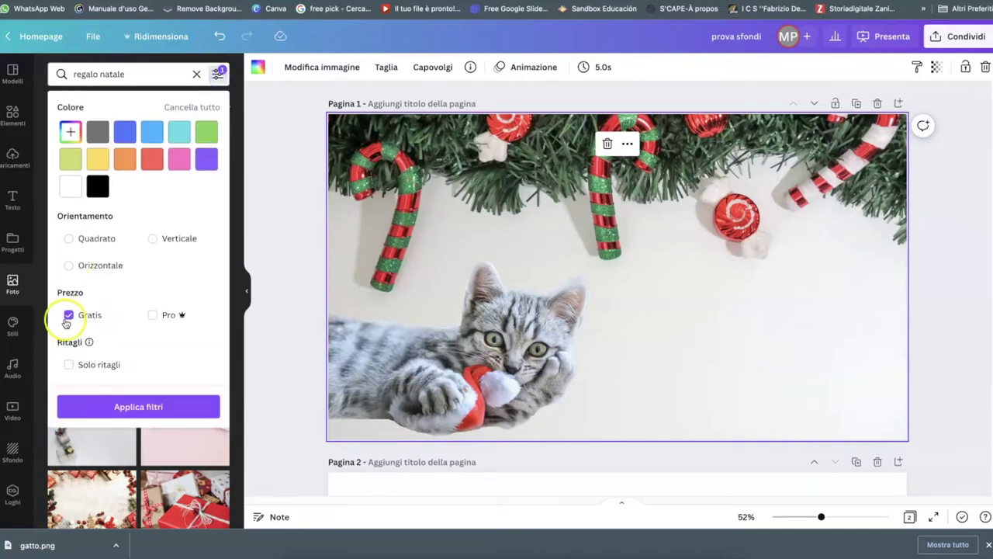
left_click(99, 408)
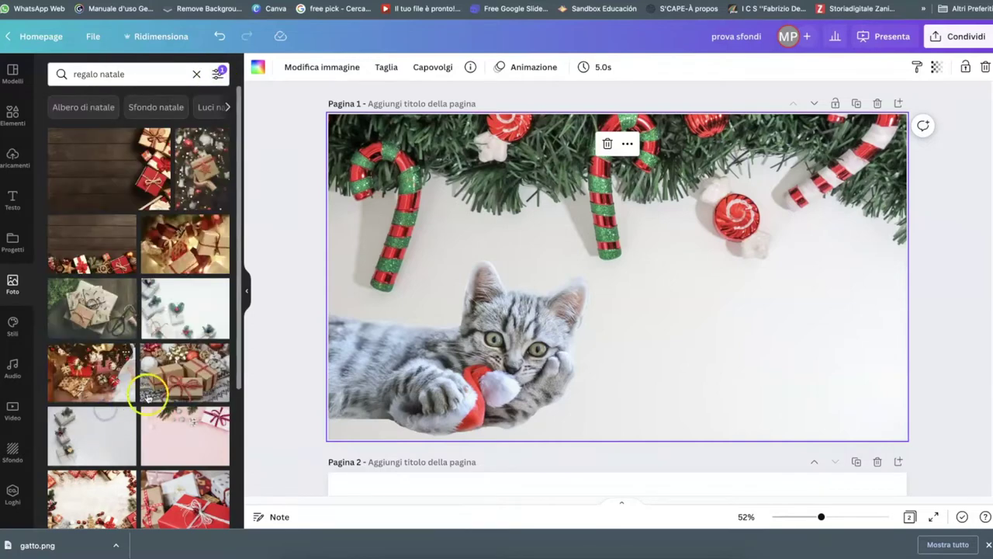
Step: Find the photo of the brown gift with a star ornament on dark wood and add it to page 1
scroll(173, 400, "down", 3)
scroll(172, 399, "down", 5)
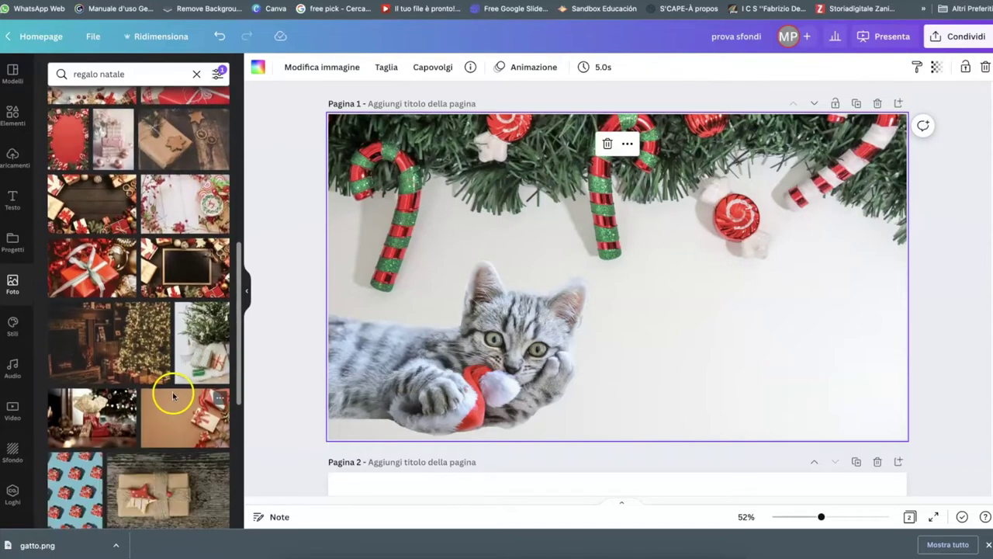
scroll(172, 398, "down", 3)
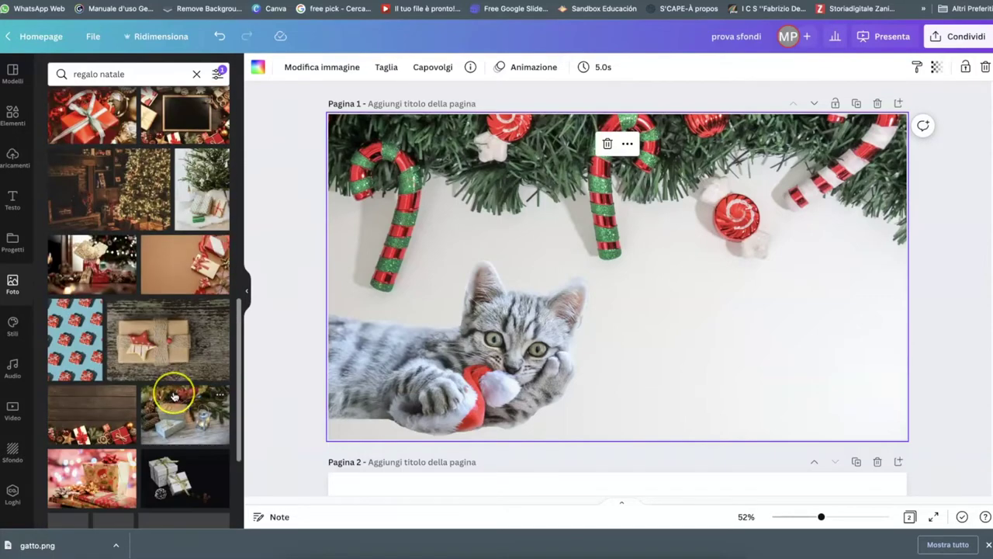
left_click(153, 344)
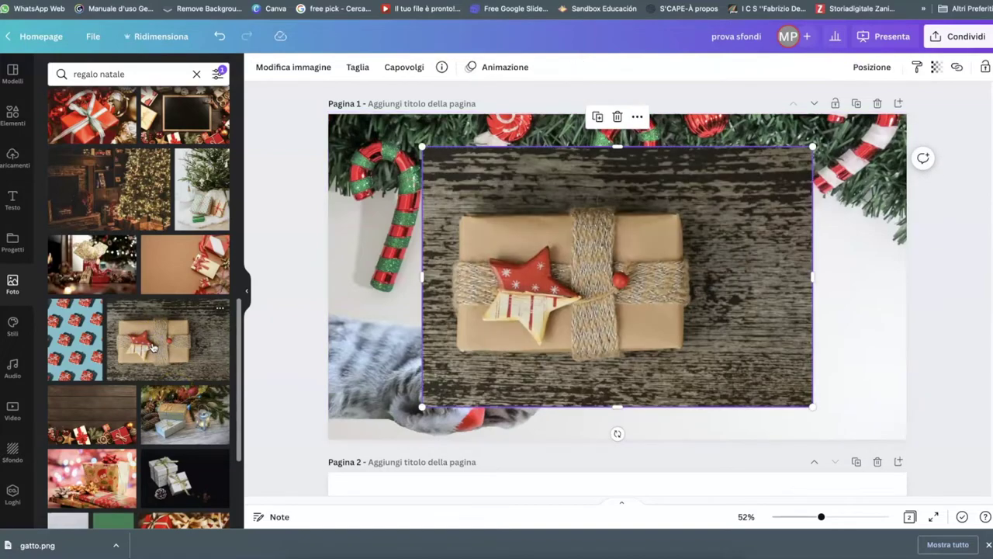
Step: Shrink the gift photo to about 898 × 599 and move it from page 1 onto the blank page 2
left_click_drag(623, 282, 723, 312)
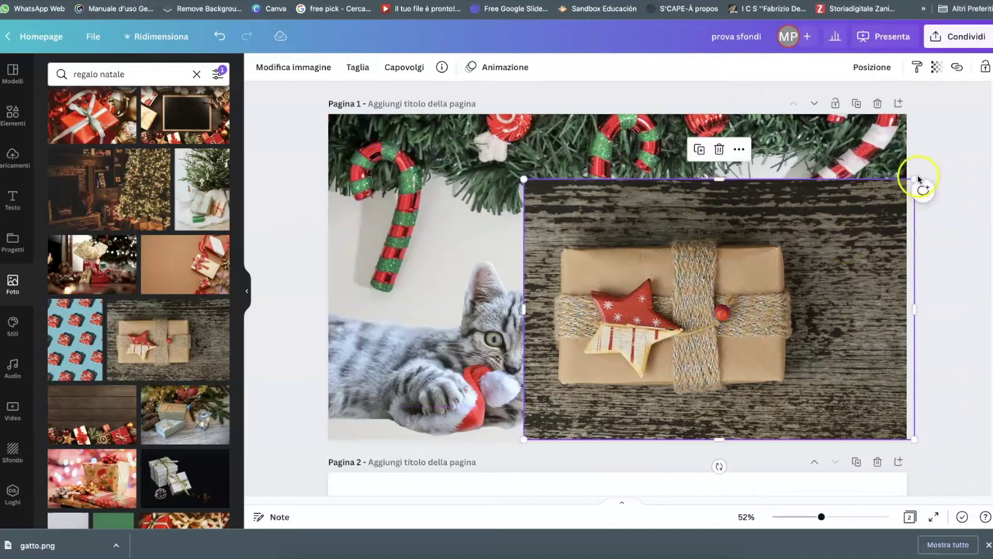
left_click_drag(913, 179, 790, 259)
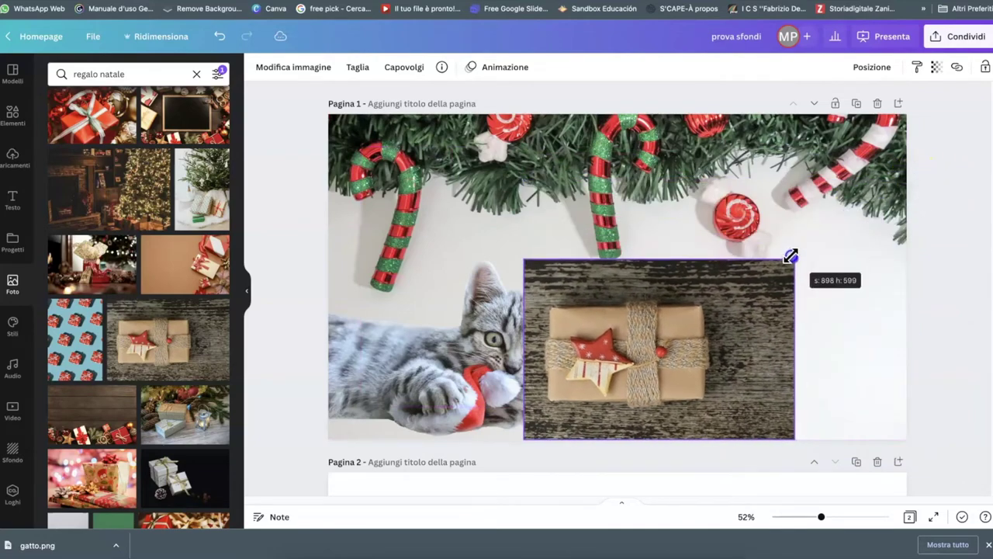
left_click_drag(604, 364, 680, 359)
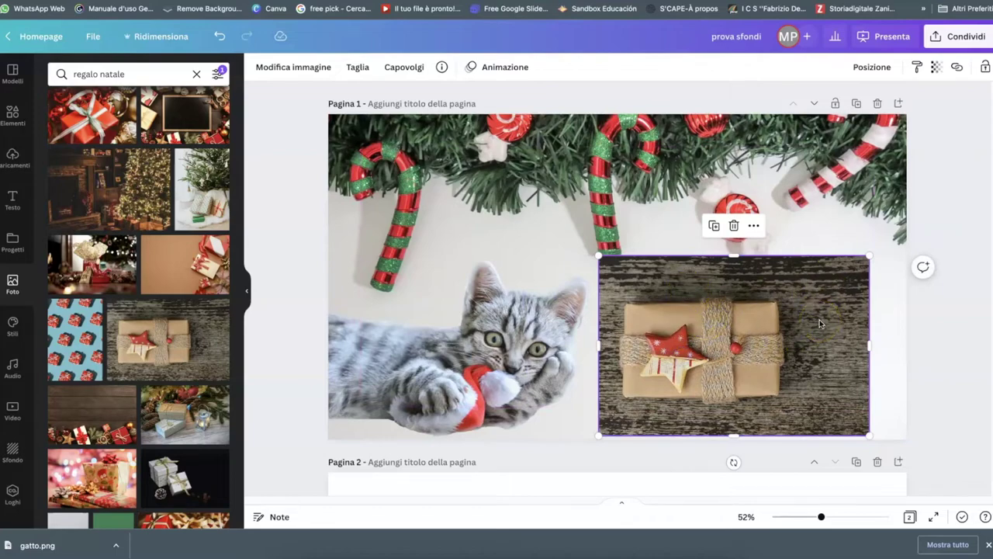
scroll(781, 354, "down", 3)
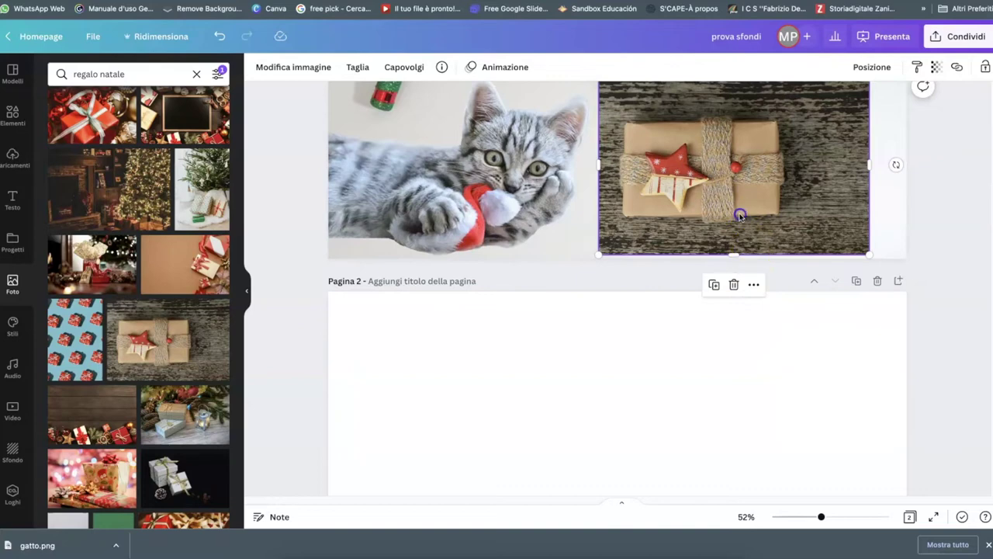
left_click_drag(740, 215, 636, 444)
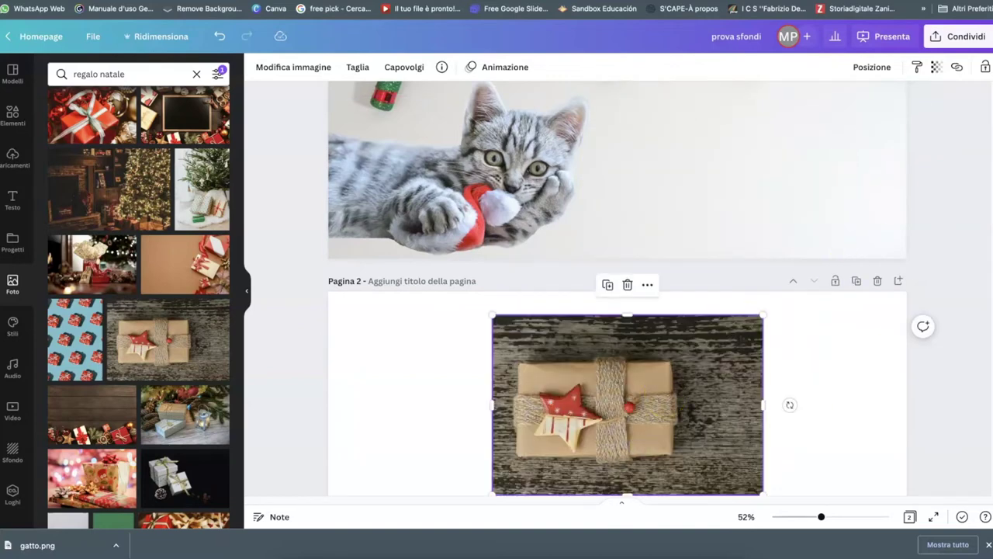
Step: Open the project's download settings and choose PNG as the file type
left_click(960, 36)
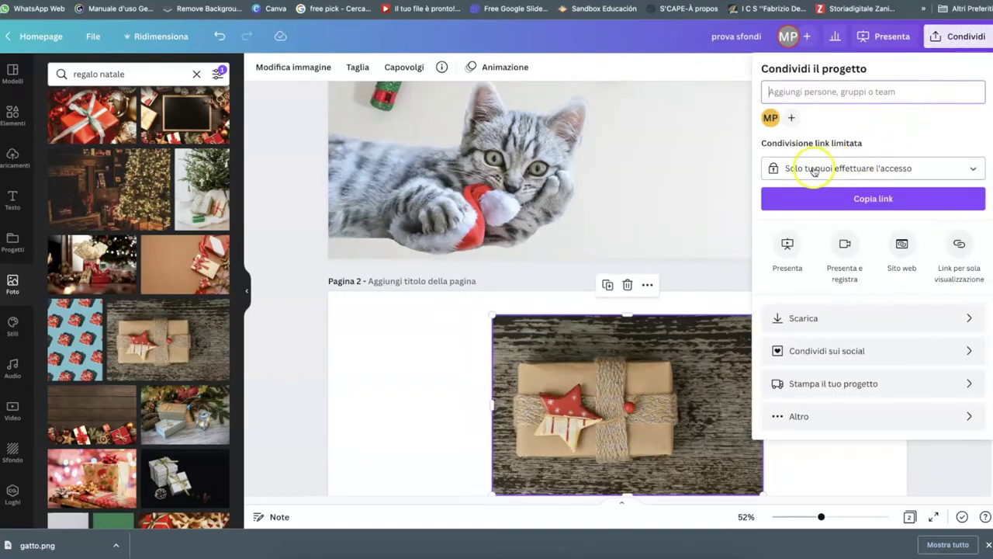
left_click(808, 319)
left_click(974, 117)
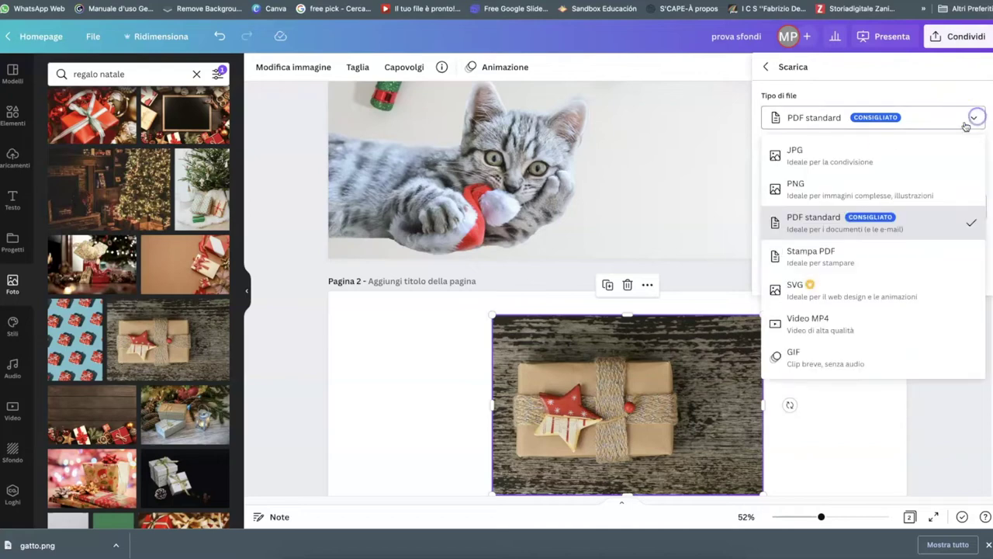
left_click(803, 188)
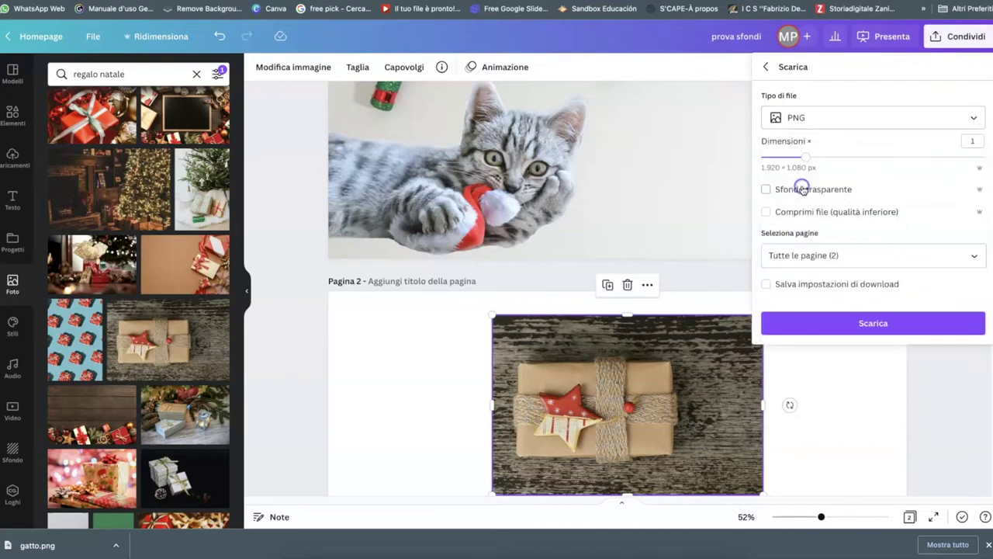
Step: Limit the download to page 2 only and save it as "prova sfondi" in the Scrivania folder
left_click(977, 260)
left_click(977, 290)
left_click(976, 344)
left_click(890, 379)
left_click(876, 324)
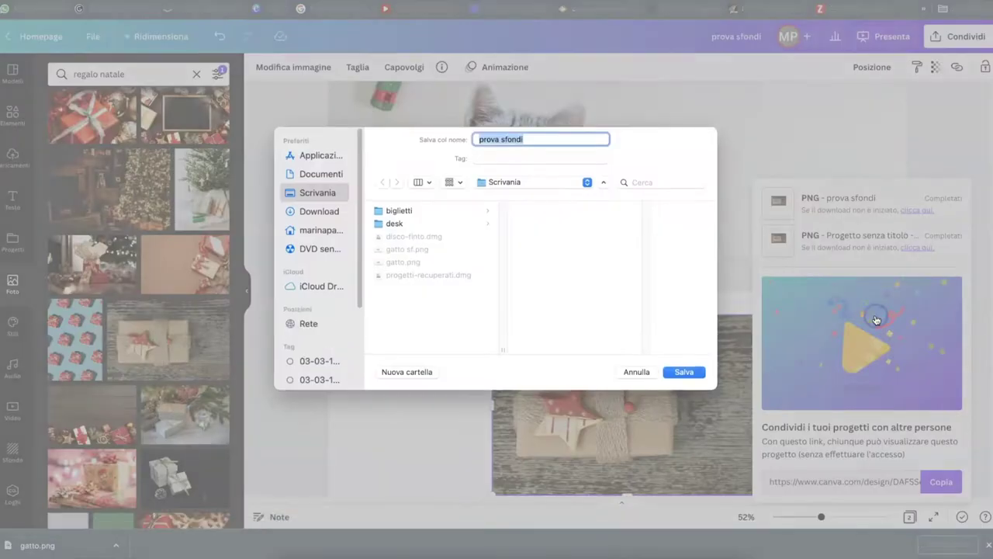
left_click(683, 372)
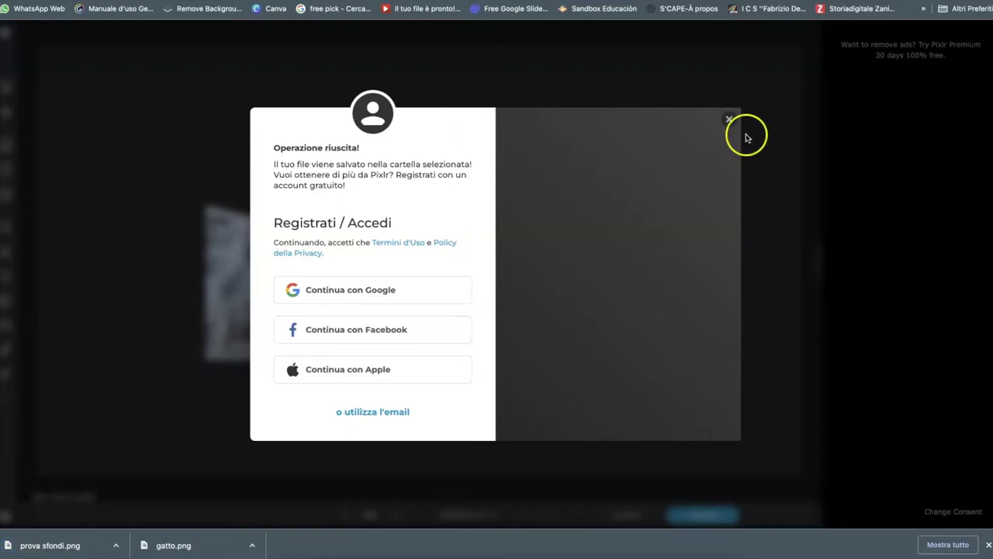
Step: Switch to Pixlr X, dismiss the sign-up dialog, and open prova sfondi.png from Scrivania as a new document
left_click(729, 121)
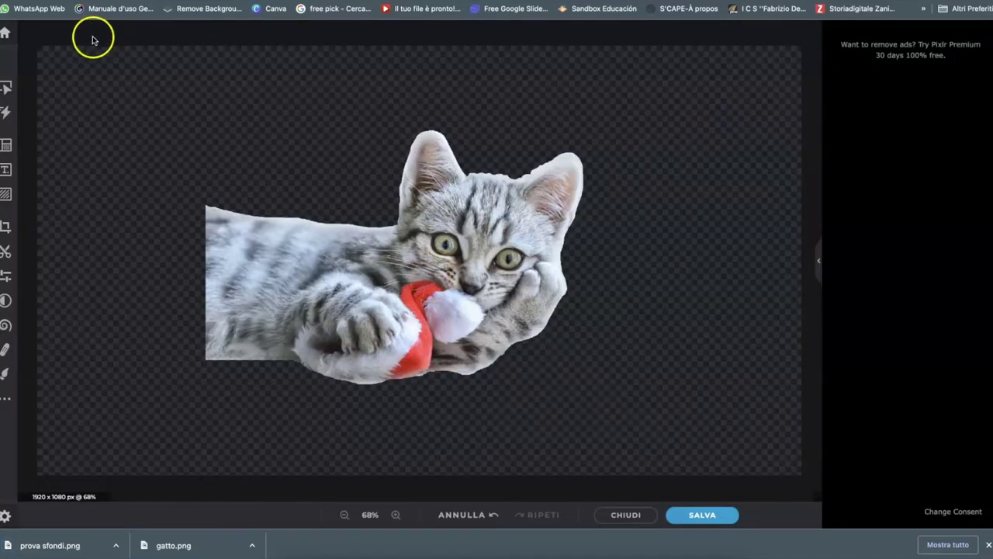
left_click(6, 36)
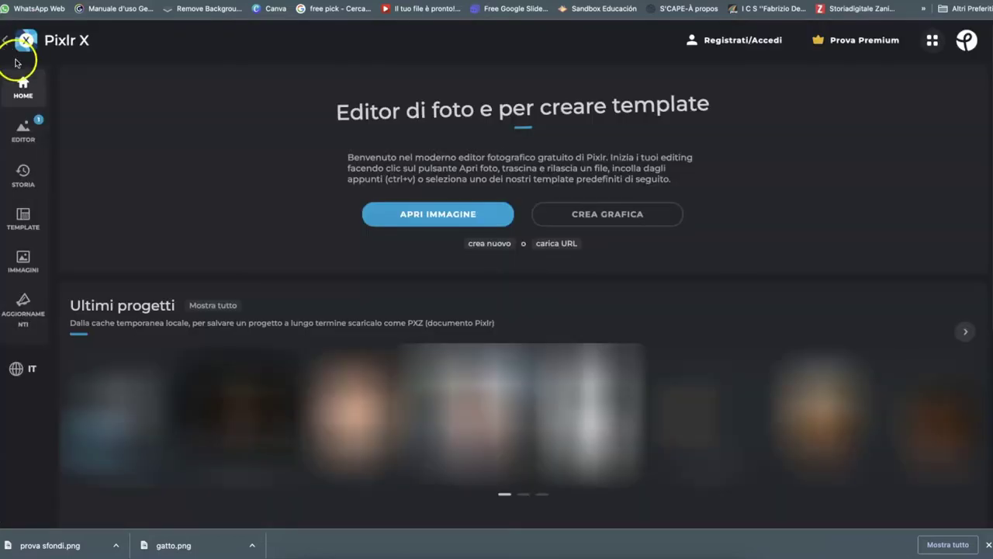
left_click(423, 219)
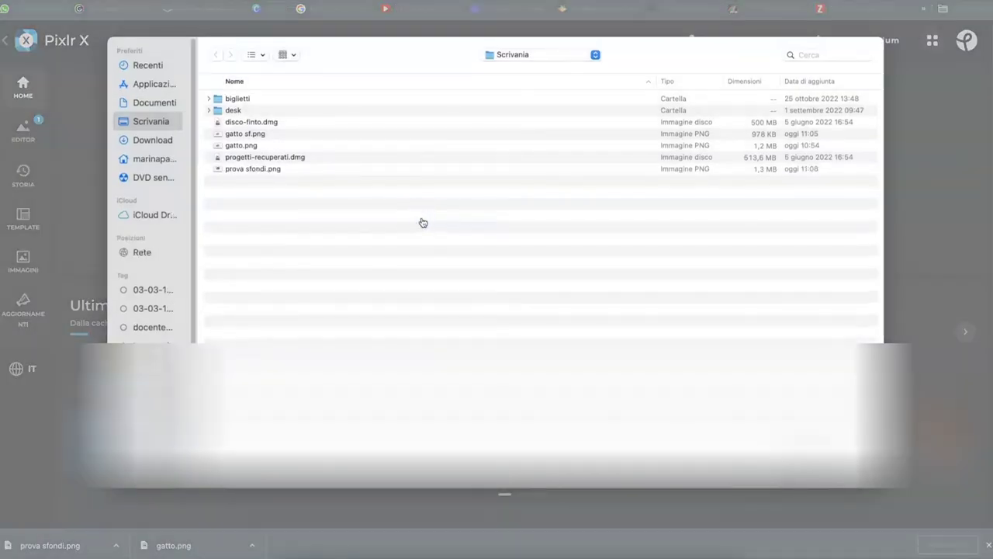
left_click(241, 169)
left_click(857, 464)
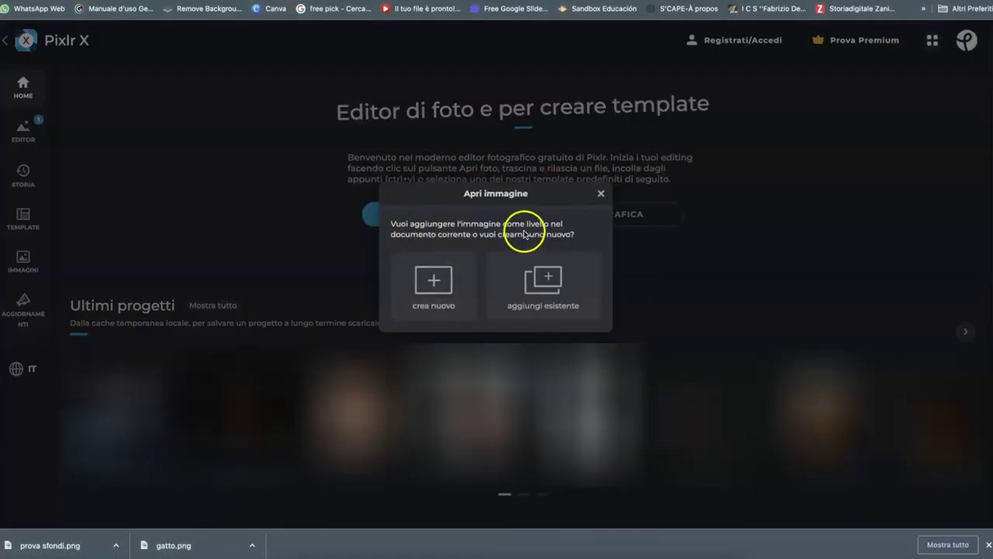
left_click(433, 278)
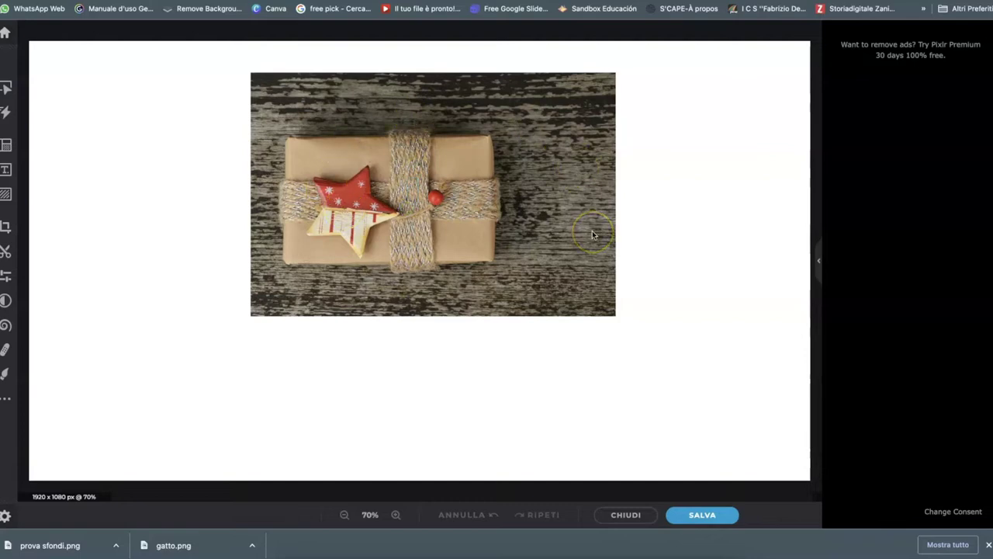
Step: Cut away the wood background around the gift's edges using the lasso cutout in Rimuovi mode with softness Nessuno
left_click(6, 252)
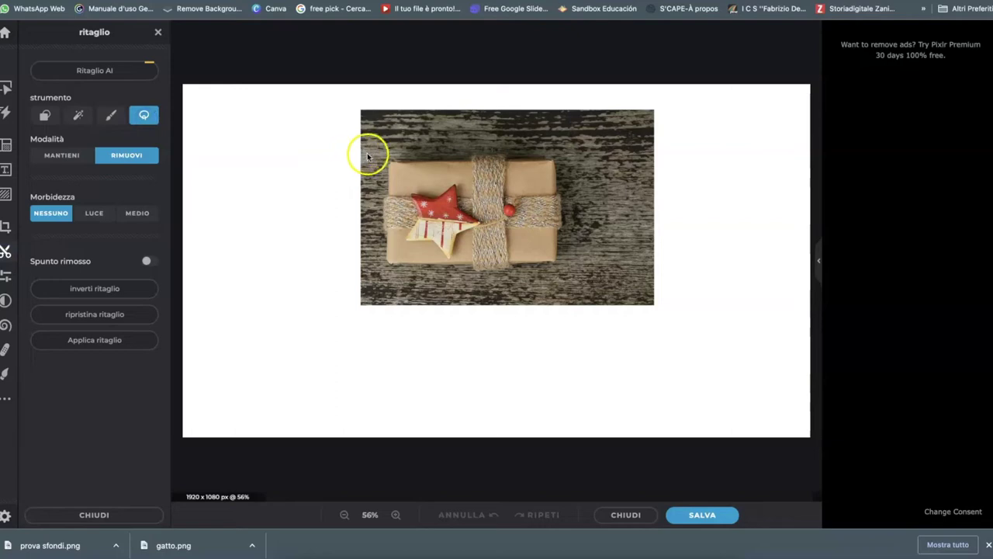
scroll(371, 207, "up", 1)
scroll(371, 205, "up", 3)
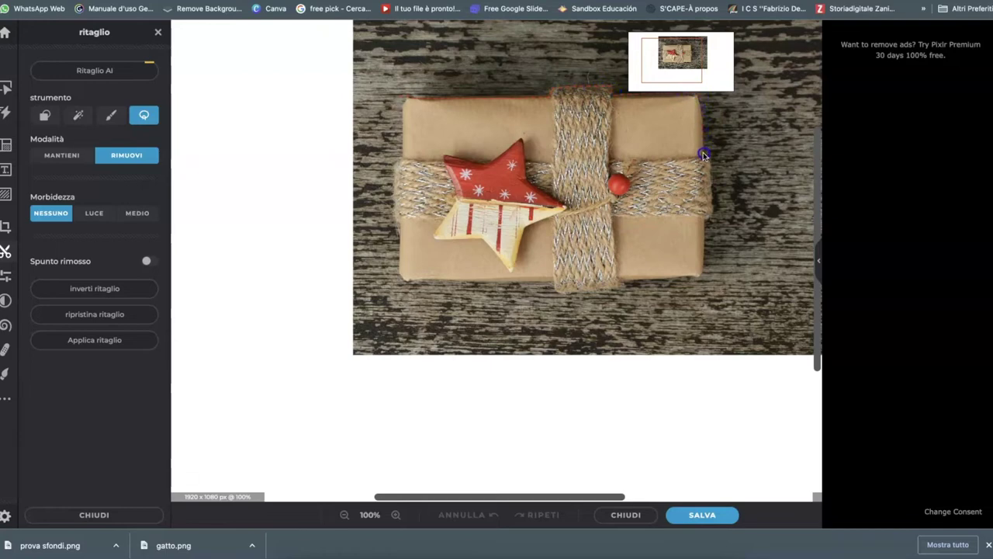
mouse_move(705, 153)
left_mouse_down()
mouse_move(714, 195)
mouse_move(759, 123)
mouse_move(409, 99)
left_mouse_up()
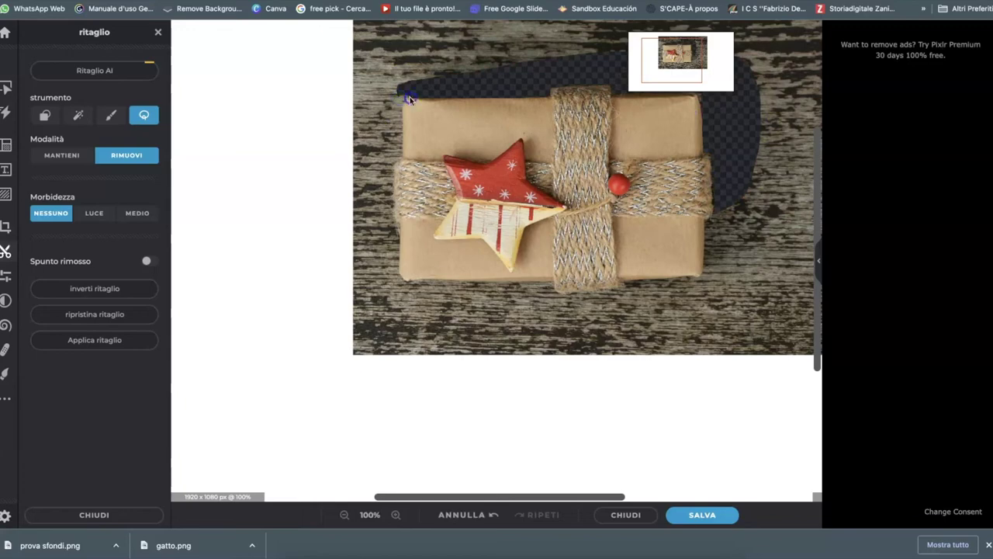
mouse_move(398, 224)
left_mouse_down()
mouse_move(421, 281)
mouse_move(554, 285)
mouse_move(405, 365)
mouse_move(416, 101)
mouse_move(355, 113)
left_mouse_up()
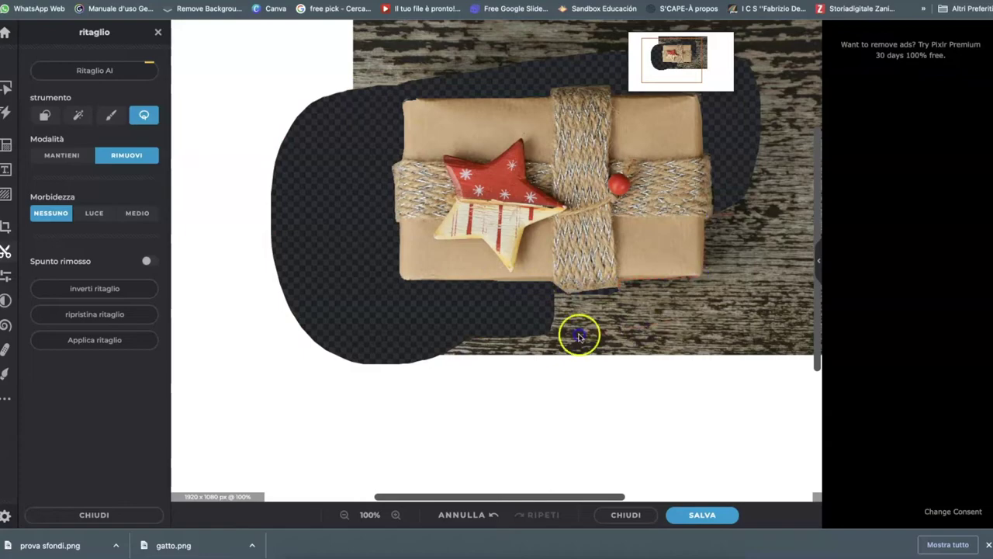
left_click_drag(643, 328, 552, 314)
Step: Remove part of the wood remnant just below the ribbon's lower end using the magic wand cutout in Rimuovi mode at tolerance 32
scroll(632, 420, "up", 6)
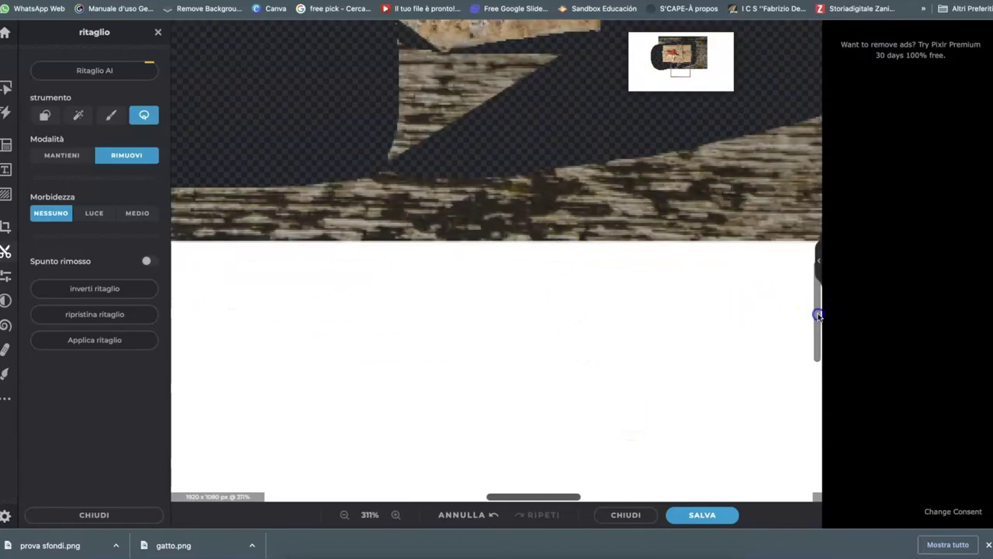
left_click_drag(816, 311, 810, 258)
scroll(539, 402, "up", 6)
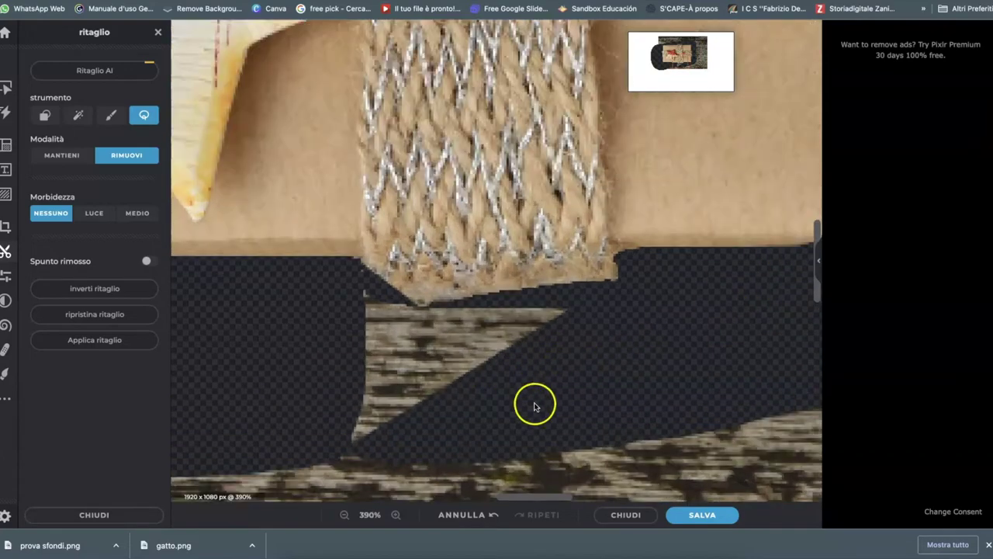
scroll(542, 399, "up", 1)
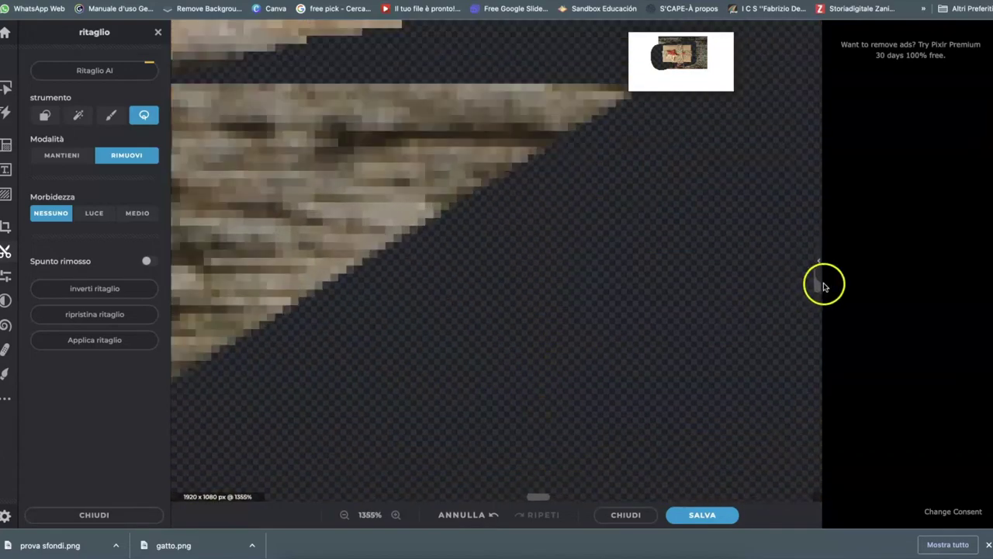
left_click_drag(816, 286, 813, 279)
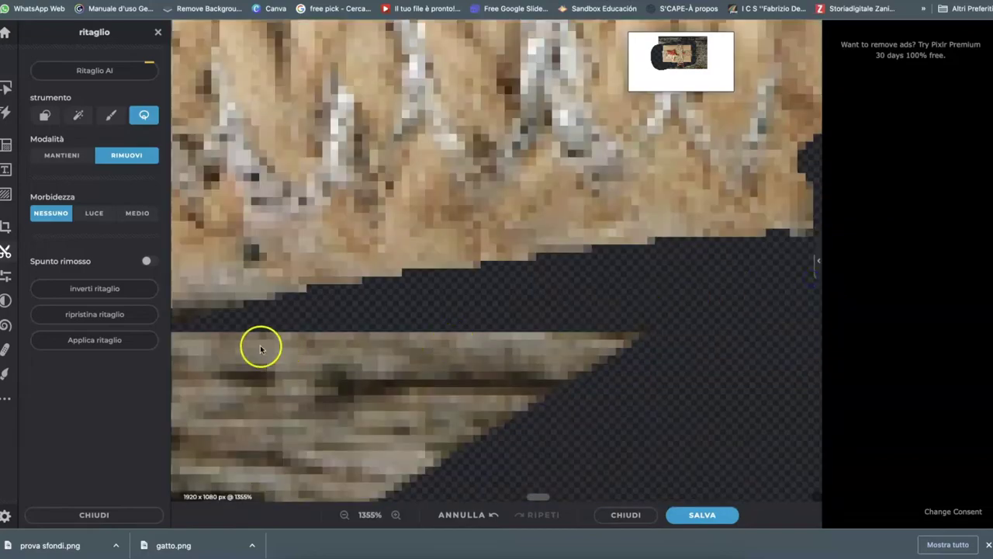
left_click(79, 116)
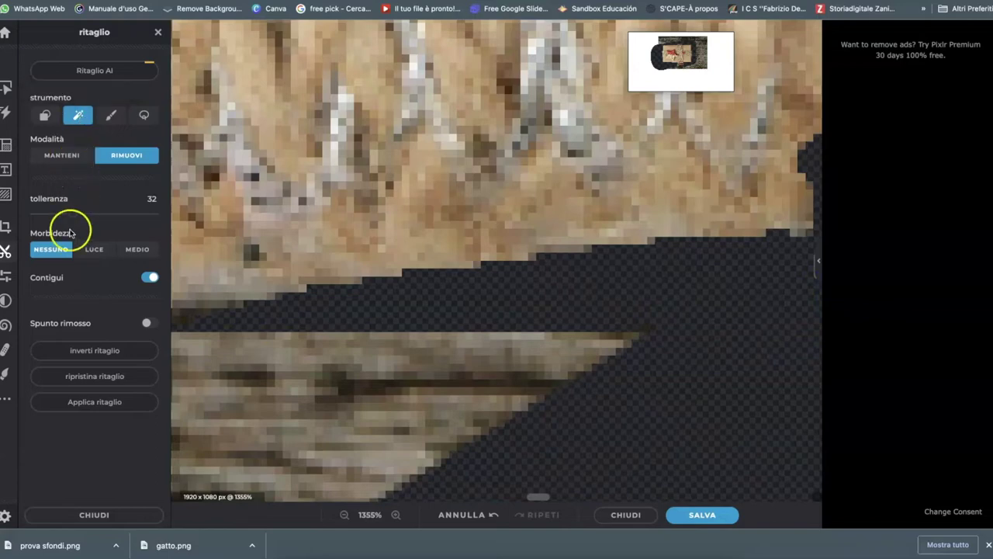
left_click(628, 336)
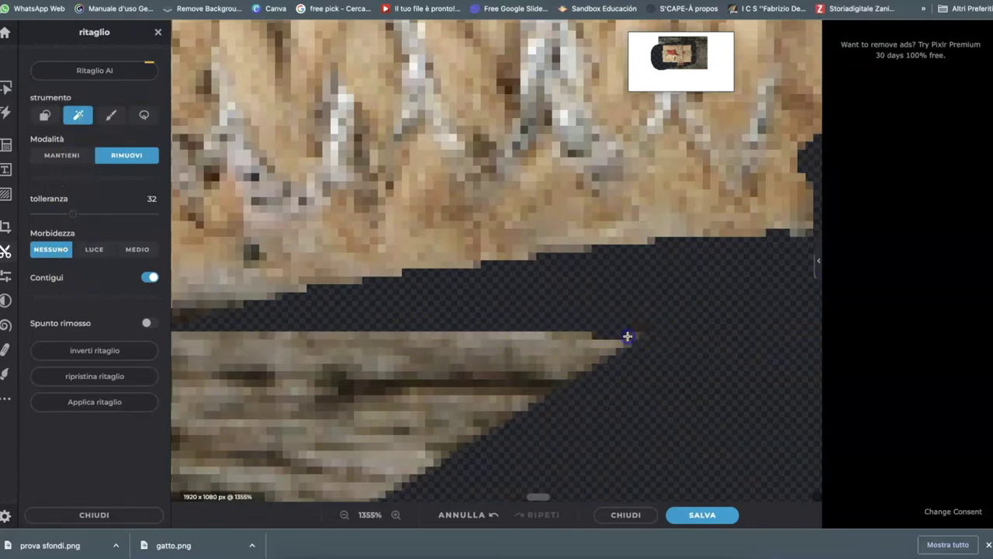
left_click(578, 336)
scroll(687, 388, "down", 1)
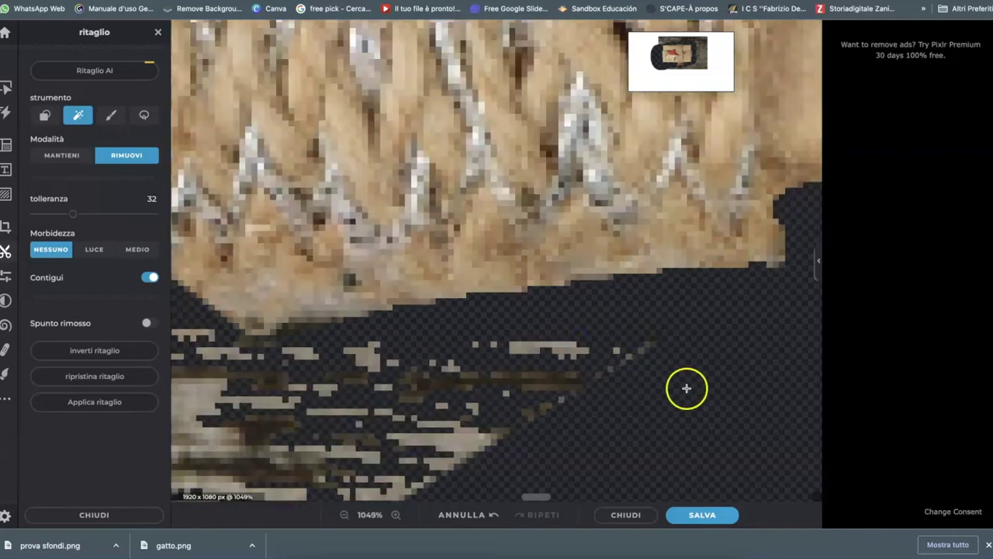
Step: Try to remove the stray wood pixels along the remnant's slanted edge with the magic wand, and undo the last removal
scroll(687, 388, "up", 5)
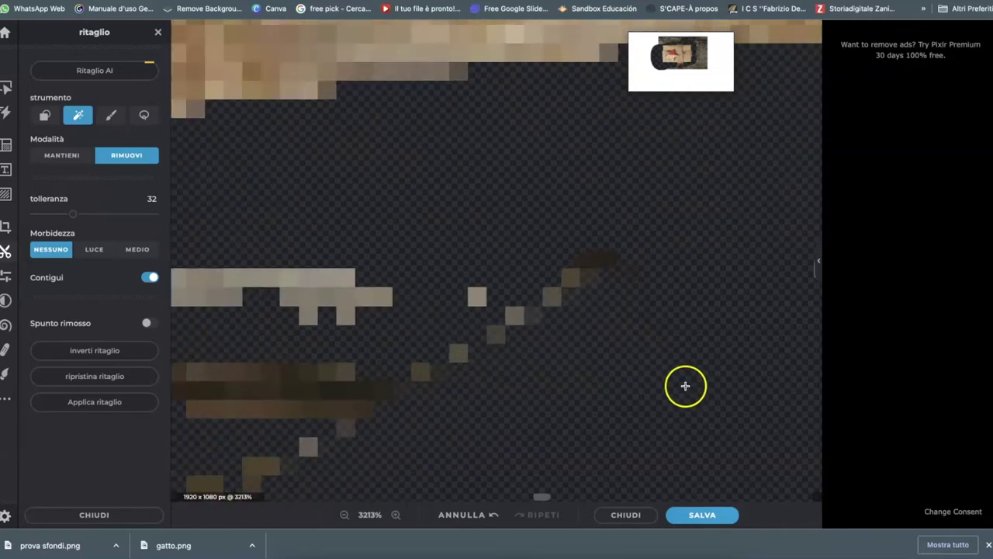
scroll(685, 384, "up", 2)
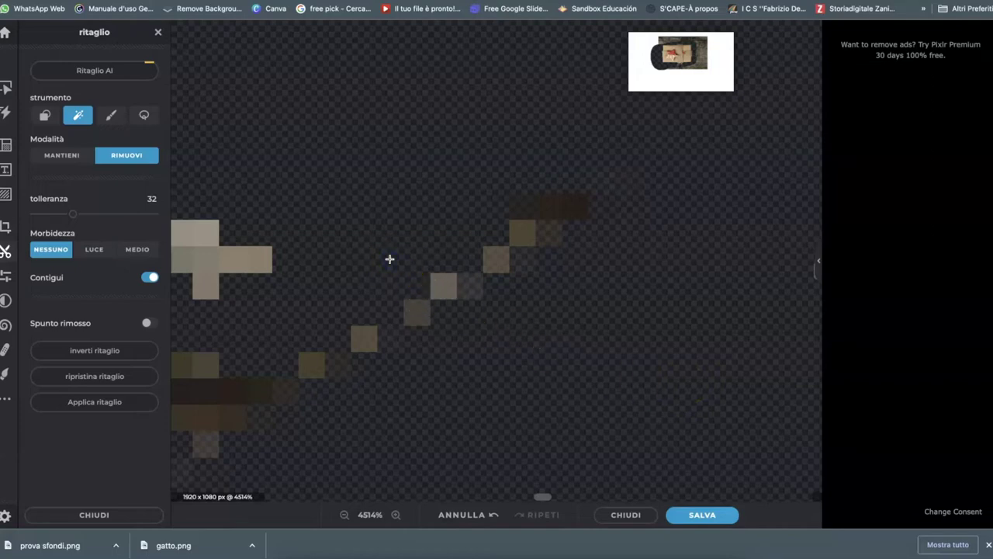
left_click(443, 287)
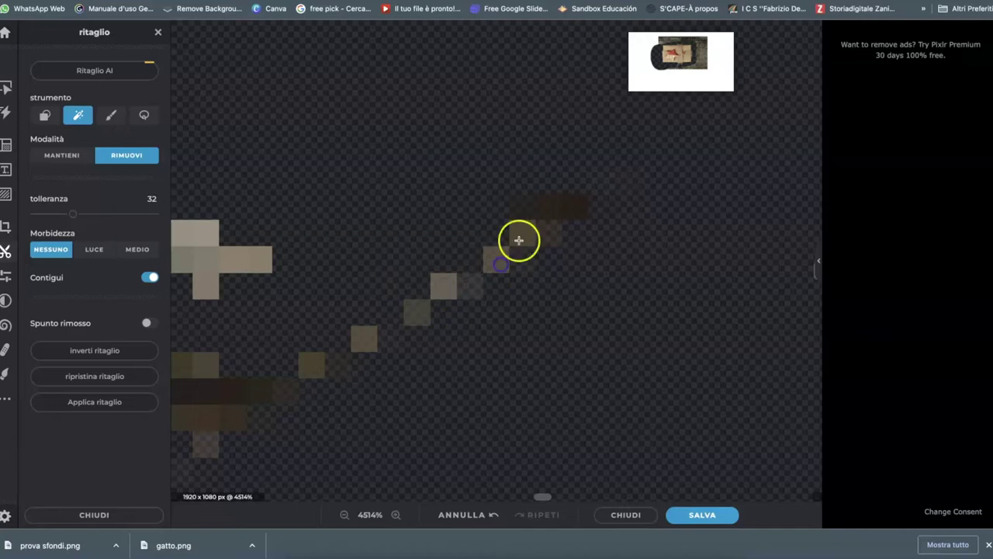
scroll(519, 254, "up", 1)
key("ctrl+z")
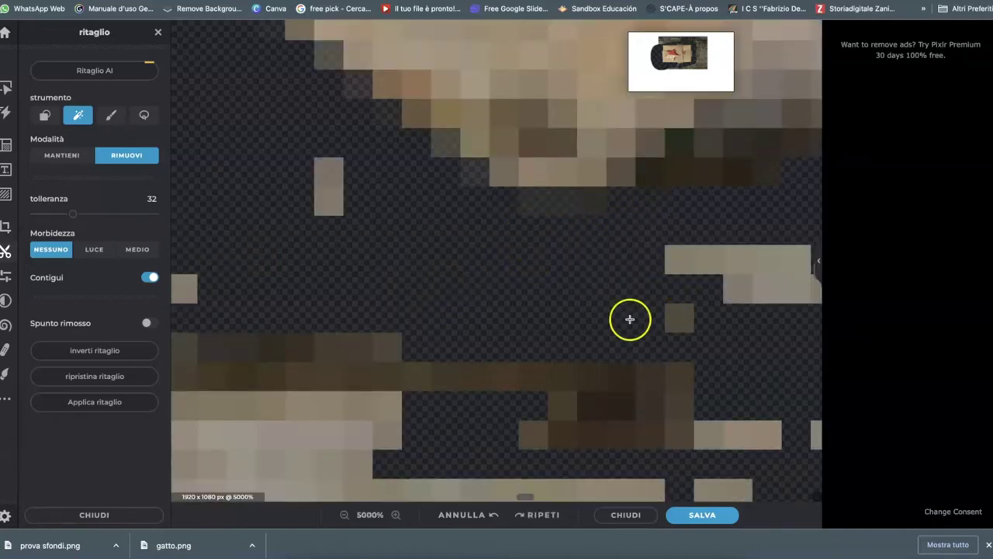
Step: Try to remove the pale wood patch below the ribbon's lower corner with one magic wand cut, and undo it
scroll(603, 369, "down", 15)
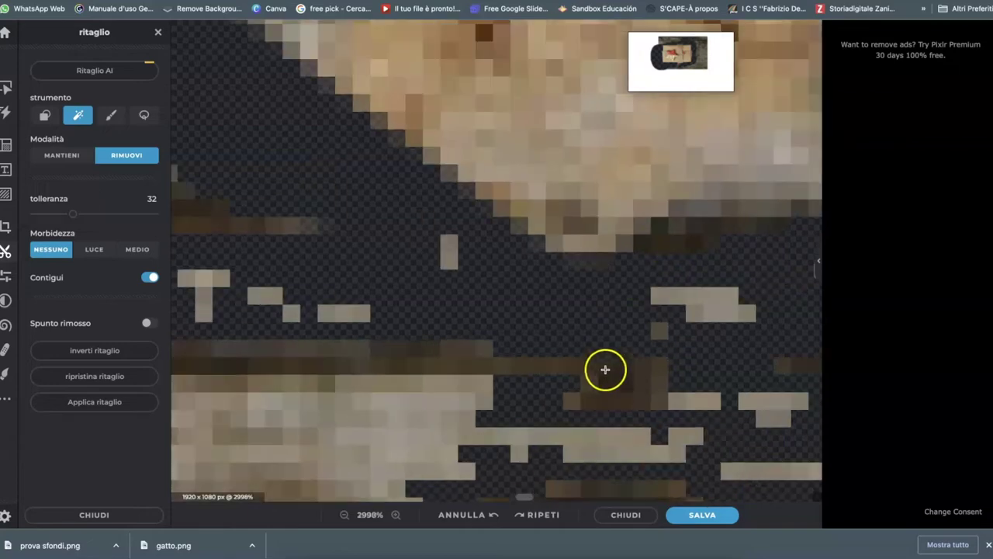
scroll(617, 380, "down", 3)
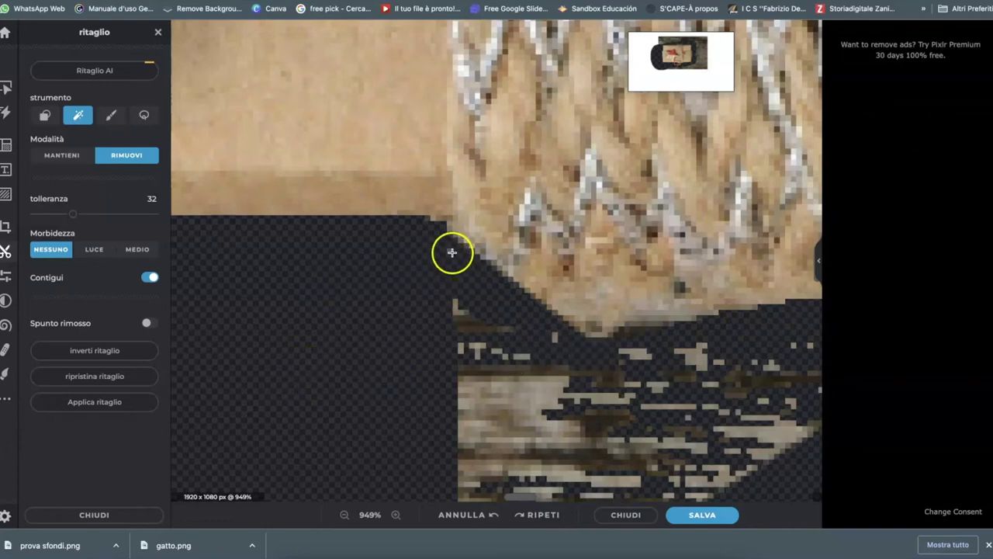
scroll(497, 426, "up", 5)
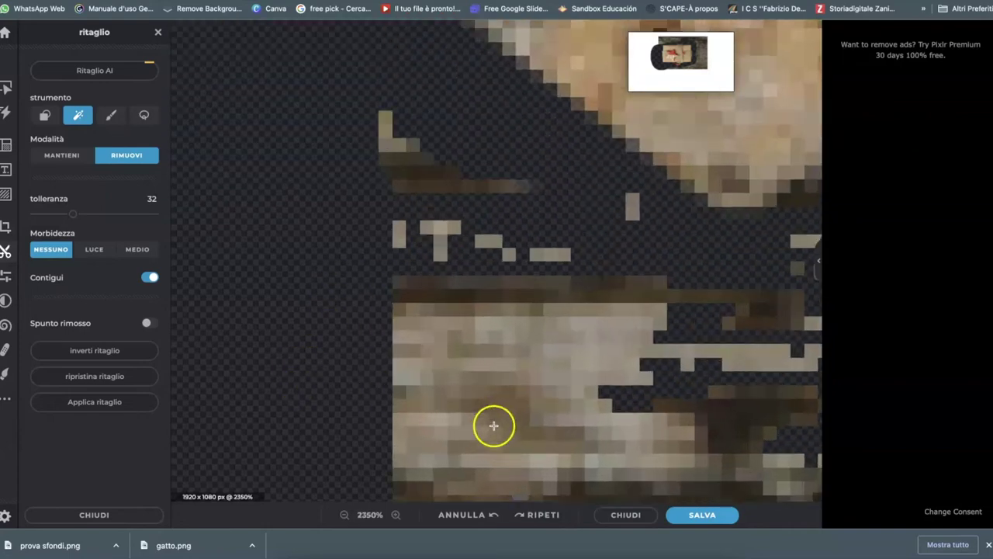
left_click(289, 186)
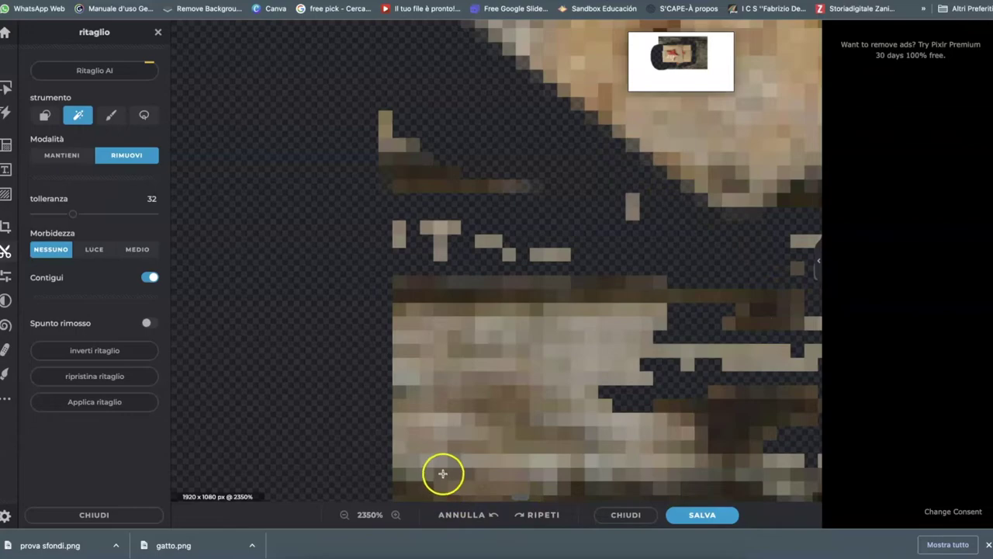
scroll(443, 472, "down", 5)
mouse_move(523, 498)
left_mouse_down()
mouse_move(534, 499)
mouse_move(519, 497)
left_mouse_up()
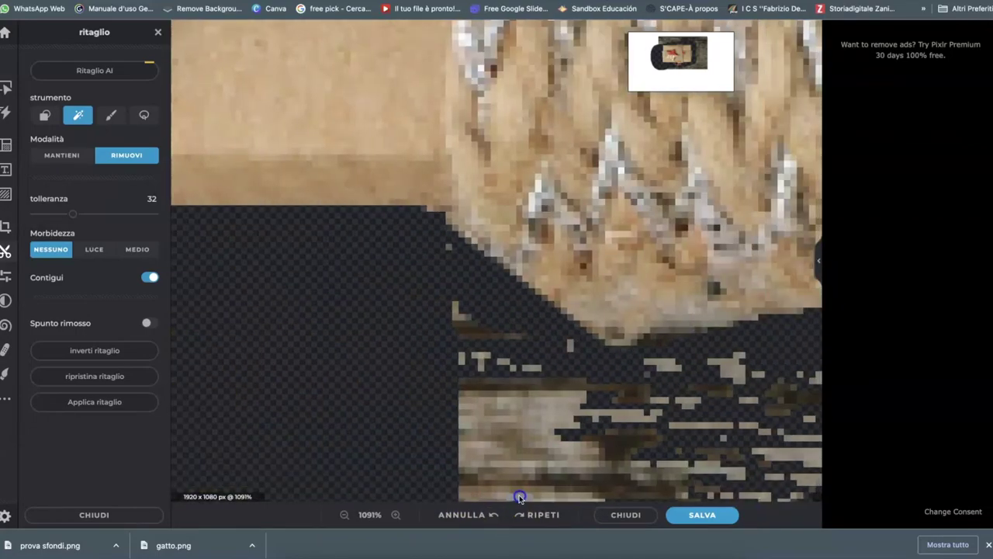
scroll(527, 463, "down", 1)
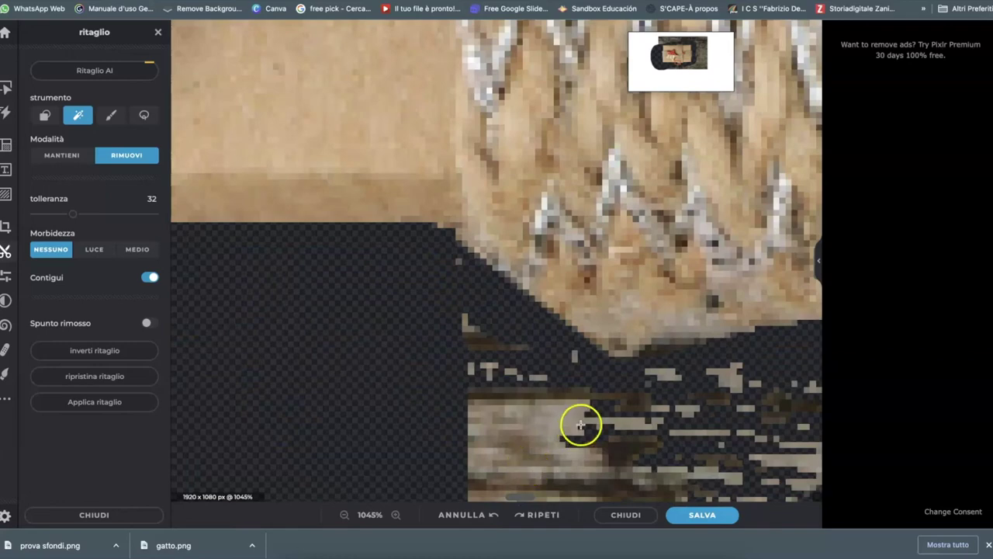
left_click(583, 422)
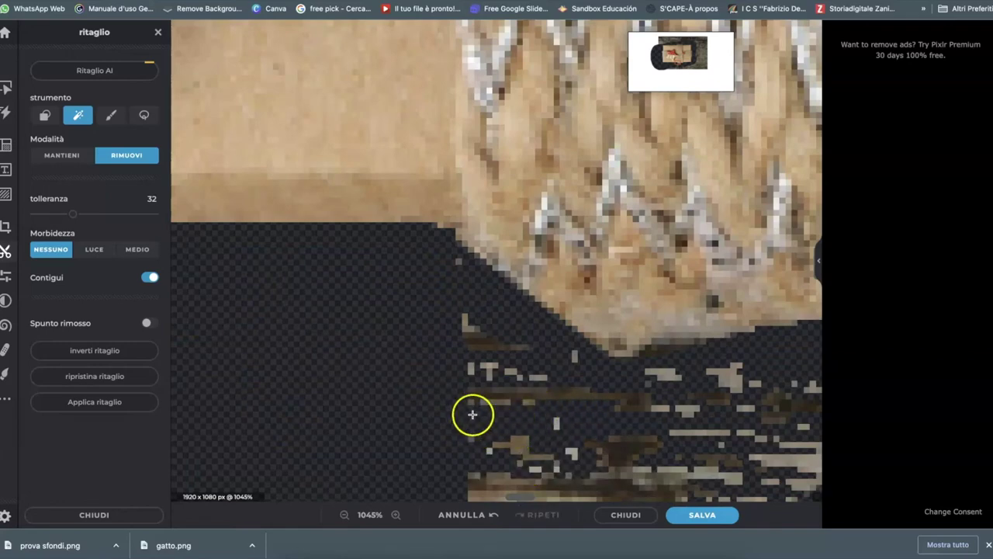
left_click(462, 514)
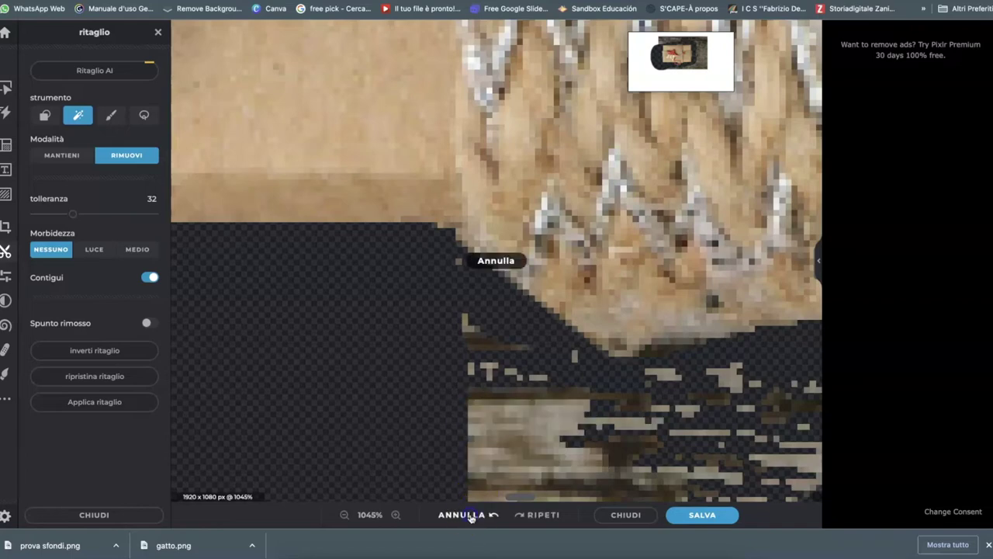
Step: Remove the pale and dark wood patches below the ribbon piece by piece with the magic wand at tolerance 32
scroll(669, 437, "up", 5)
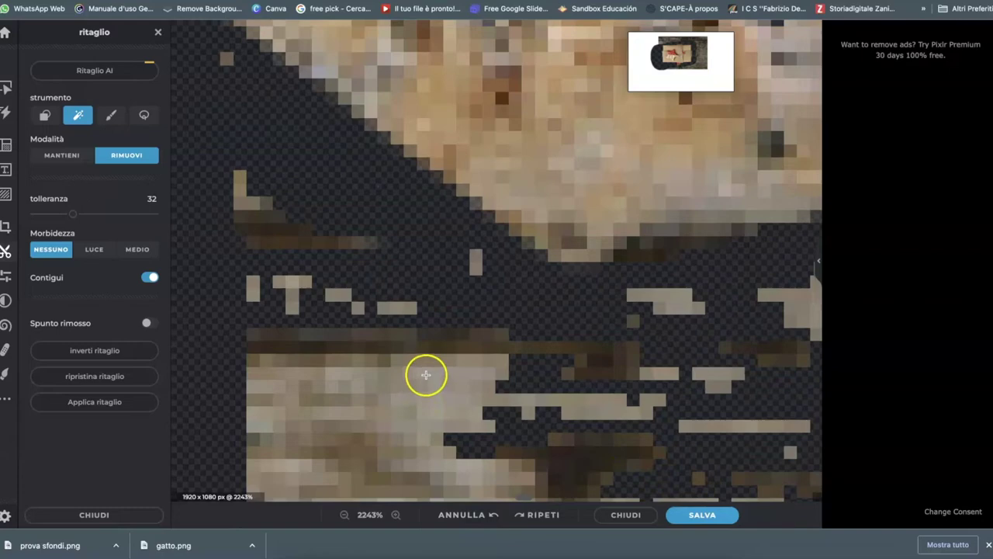
left_click(427, 375)
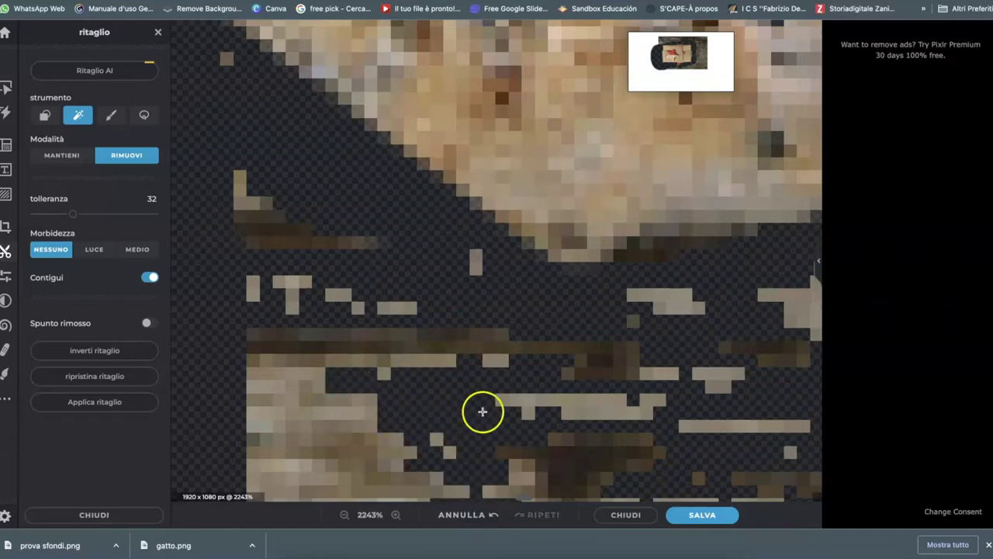
left_click(574, 399)
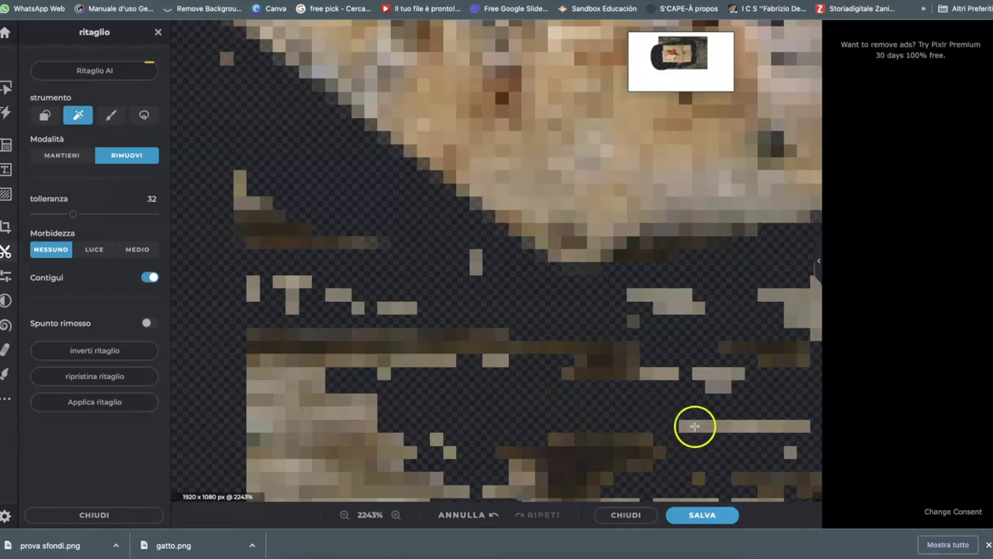
left_click(695, 427)
left_click(702, 376)
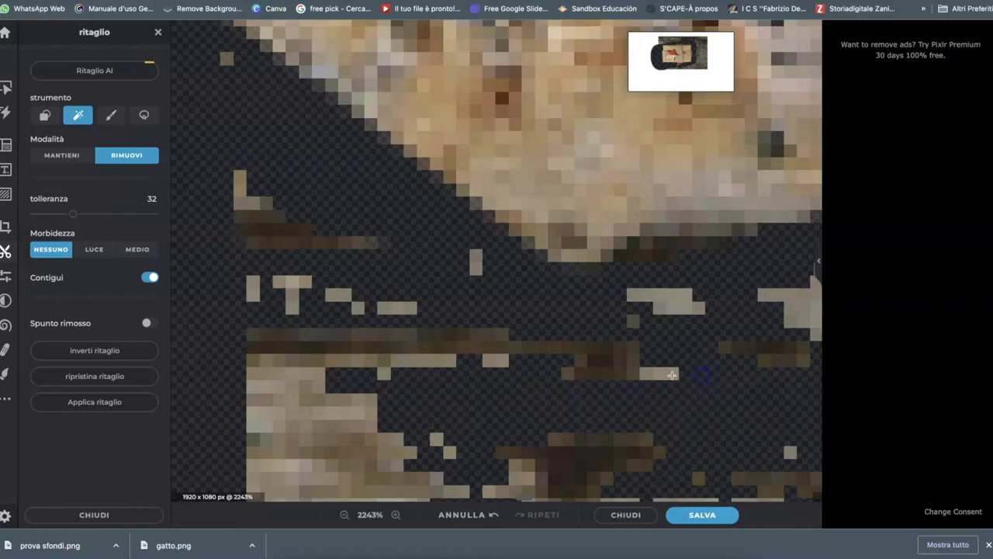
left_click(613, 377)
left_click(491, 365)
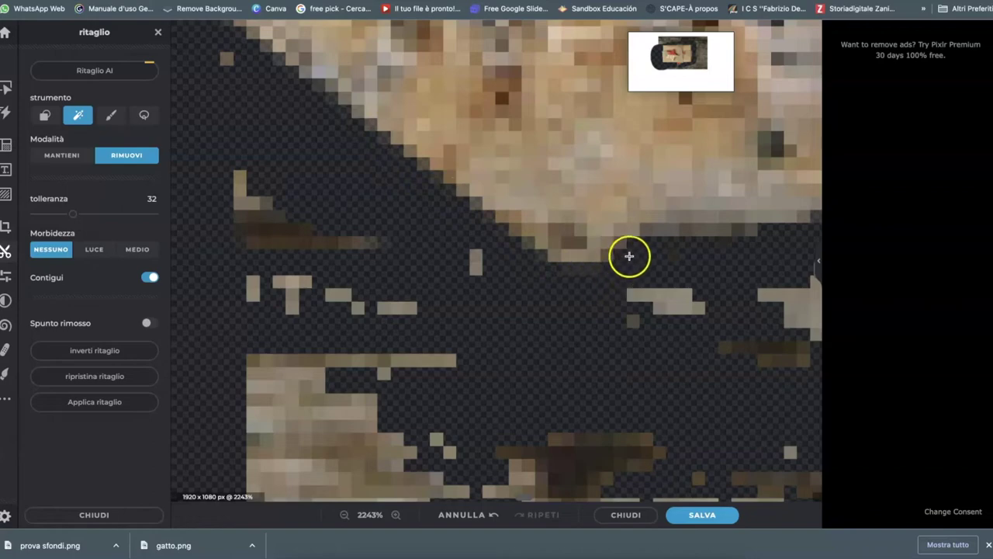
left_click(464, 514)
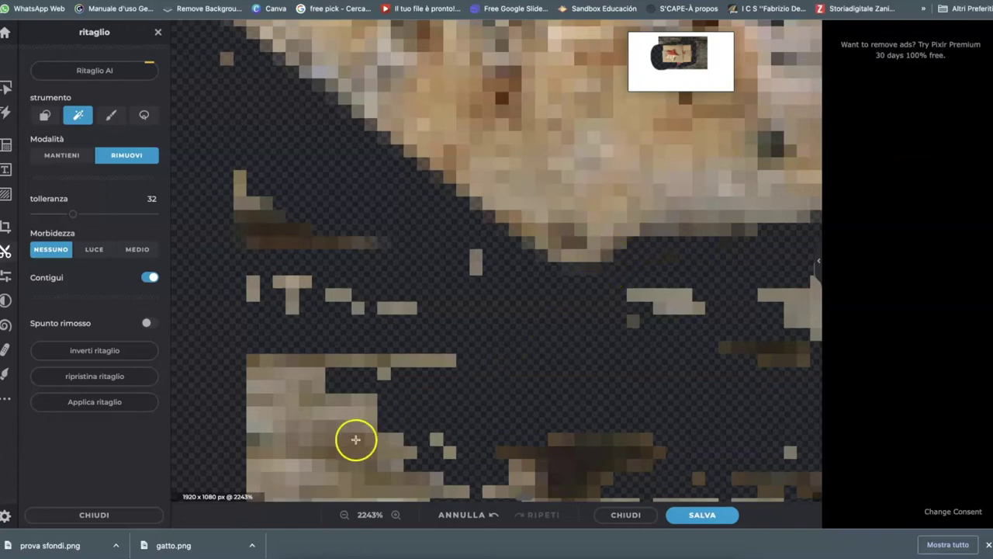
left_click(317, 419)
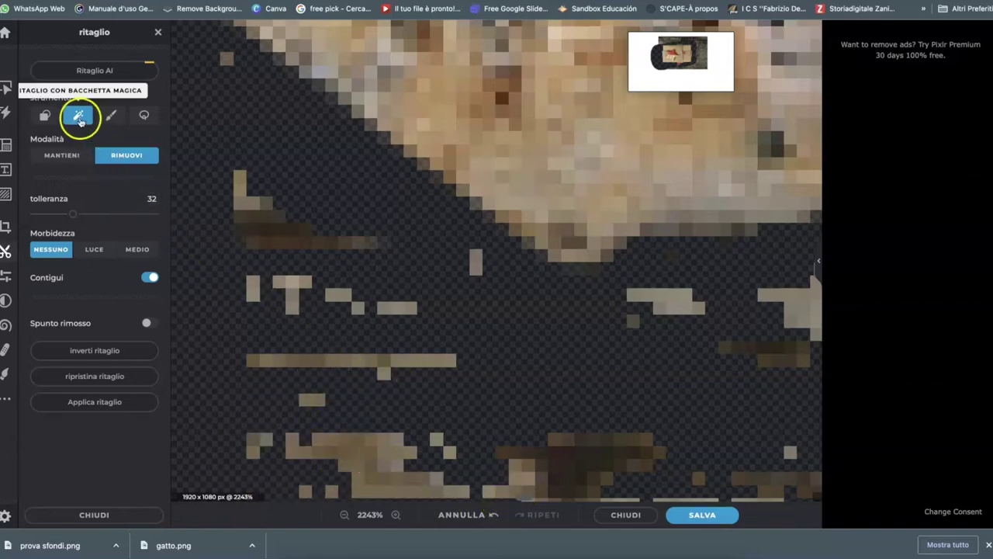
Step: Erase the white canvas and the remaining wood around the gift with the cutout brush in Rimuovi mode, enlarged to 262 px
scroll(506, 326, "down", 5)
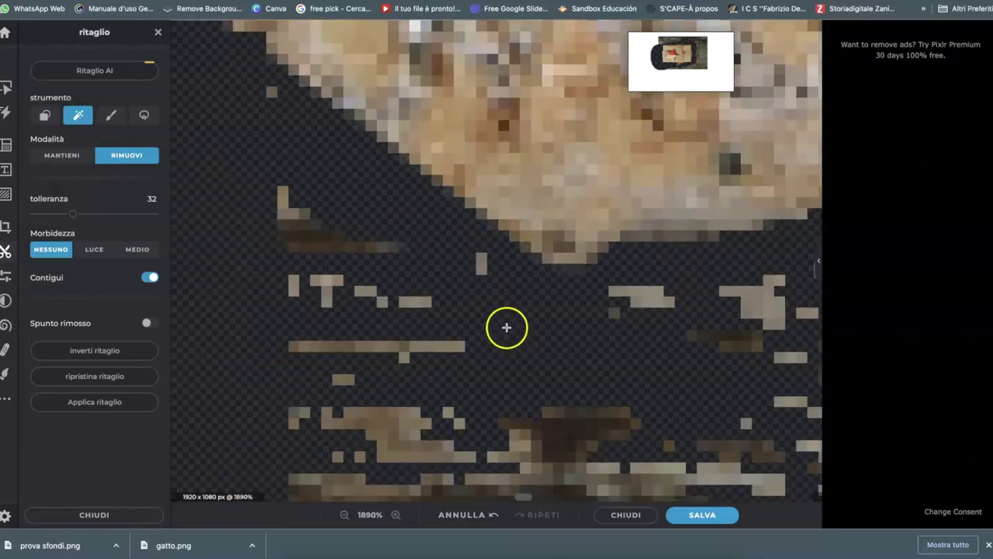
scroll(506, 326, "down", 15)
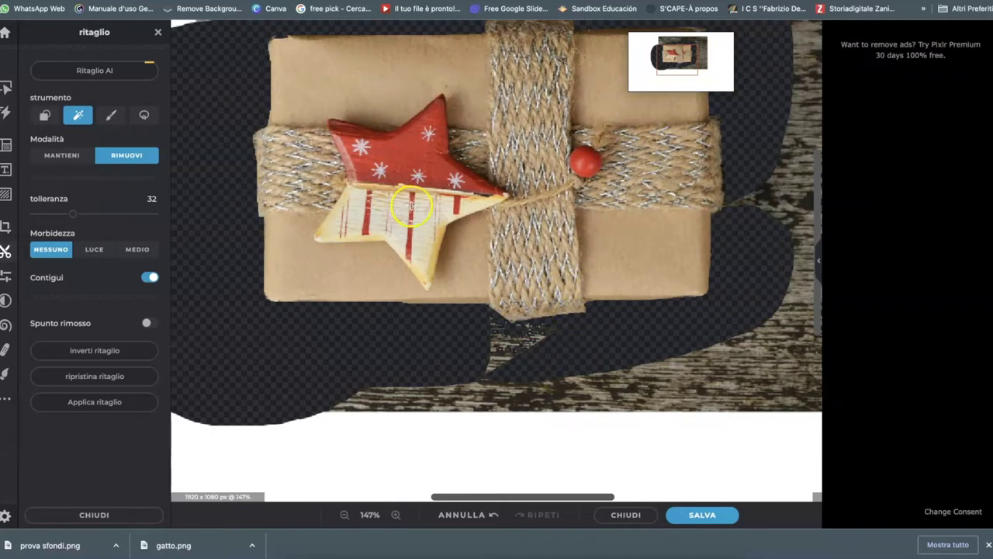
scroll(665, 339, "down", 4)
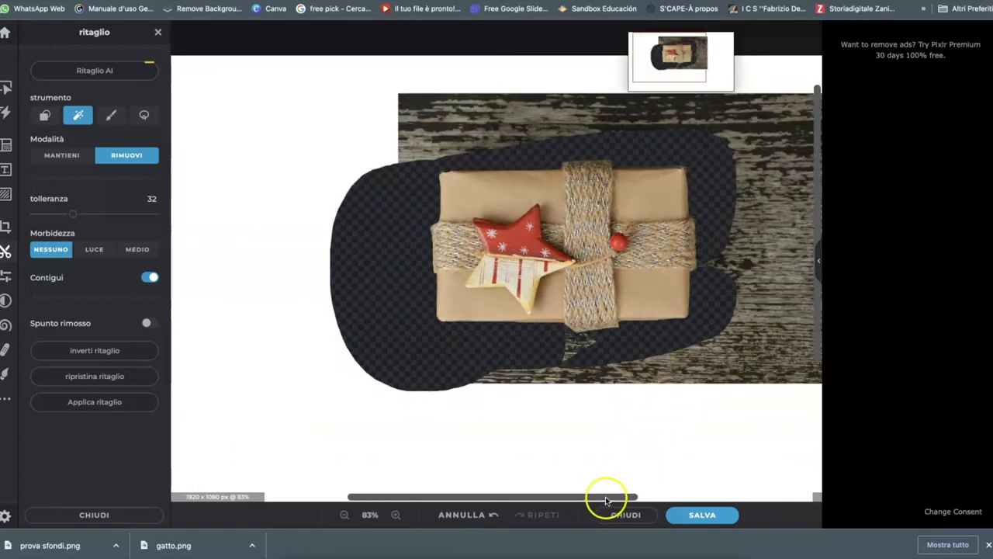
left_click_drag(606, 498, 635, 494)
scroll(643, 467, "down", 3)
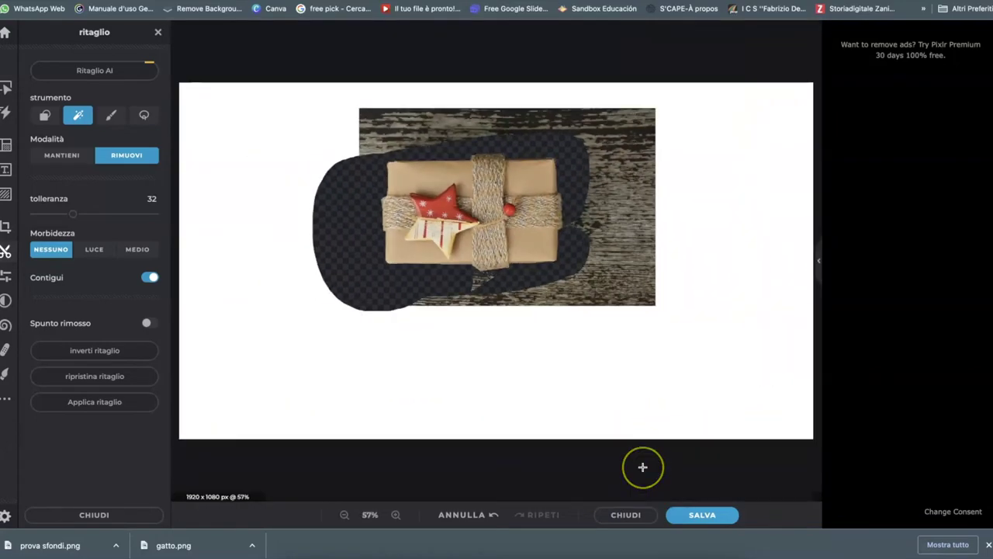
scroll(642, 466, "up", 2)
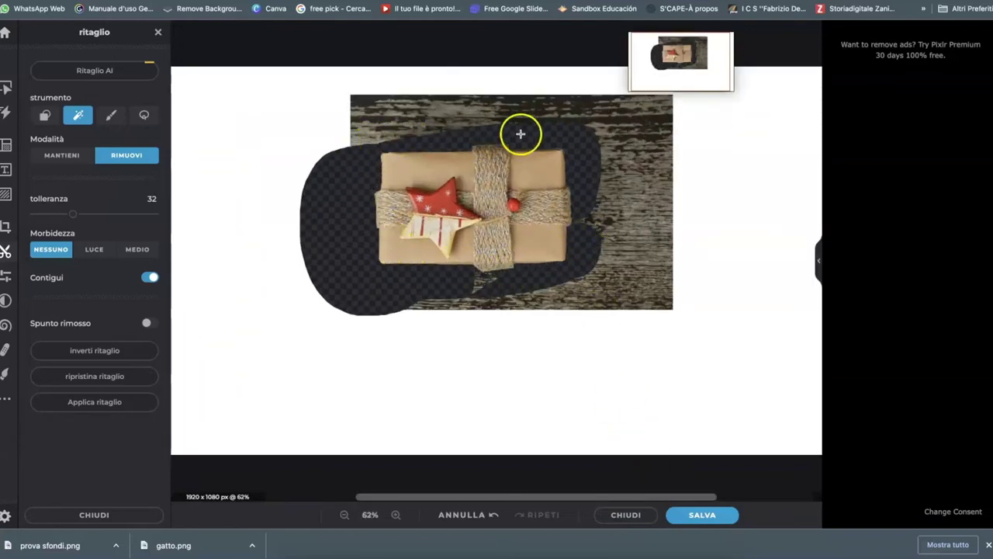
left_click(111, 114)
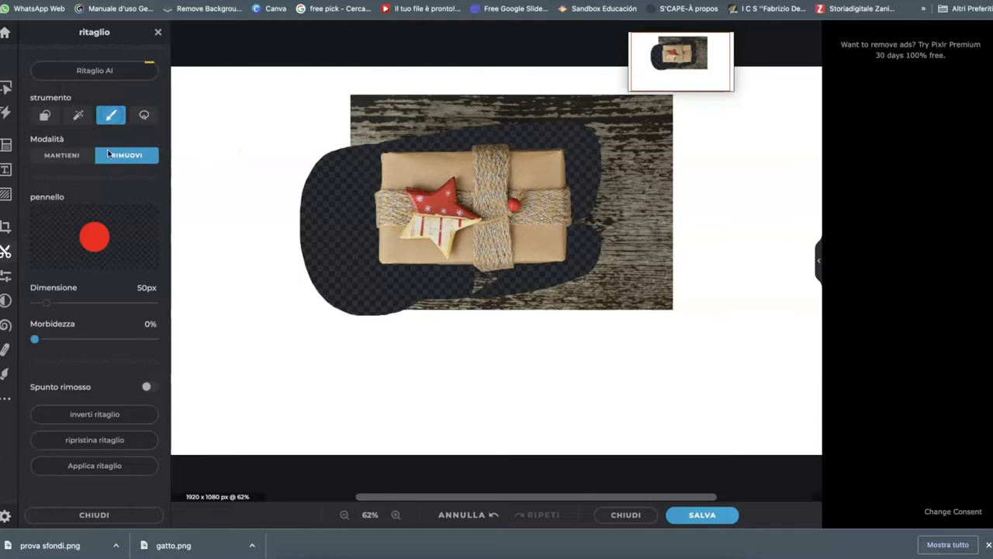
left_click(51, 304)
left_click(214, 109)
mouse_move(214, 109)
left_mouse_down()
mouse_move(244, 123)
mouse_move(262, 166)
mouse_move(265, 218)
mouse_move(258, 311)
mouse_move(208, 308)
mouse_move(222, 171)
mouse_move(220, 420)
mouse_move(711, 423)
mouse_move(799, 414)
mouse_move(789, 288)
mouse_move(797, 96)
mouse_move(689, 118)
mouse_move(677, 204)
mouse_move(708, 303)
mouse_move(691, 345)
mouse_move(569, 356)
mouse_move(468, 344)
mouse_move(305, 349)
left_mouse_up()
left_click(97, 304)
mouse_move(283, 82)
left_mouse_down()
mouse_move(339, 113)
mouse_move(476, 85)
mouse_move(623, 152)
mouse_move(613, 291)
left_mouse_up()
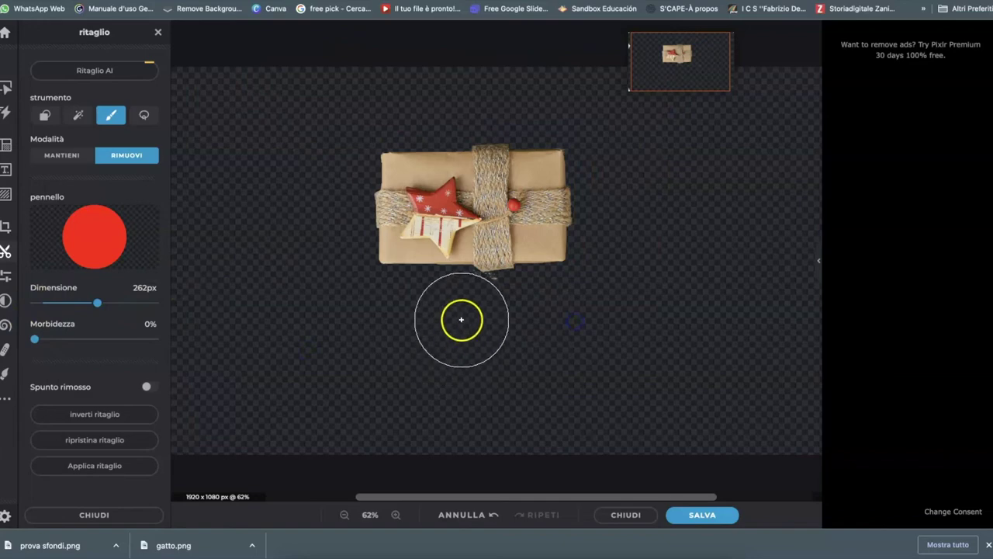
Step: Erase the leftover wood specks below the ribbon and the stray speck beside them with the cutout brush reduced to 9 px
scroll(701, 324, "down", 3)
scroll(701, 320, "up", 8)
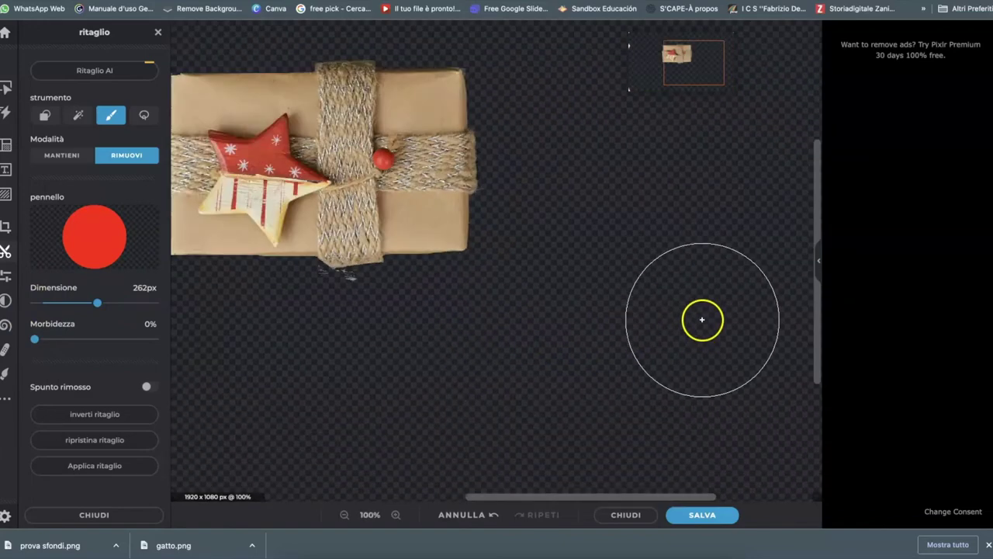
left_click(59, 304)
scroll(614, 350, "up", 4)
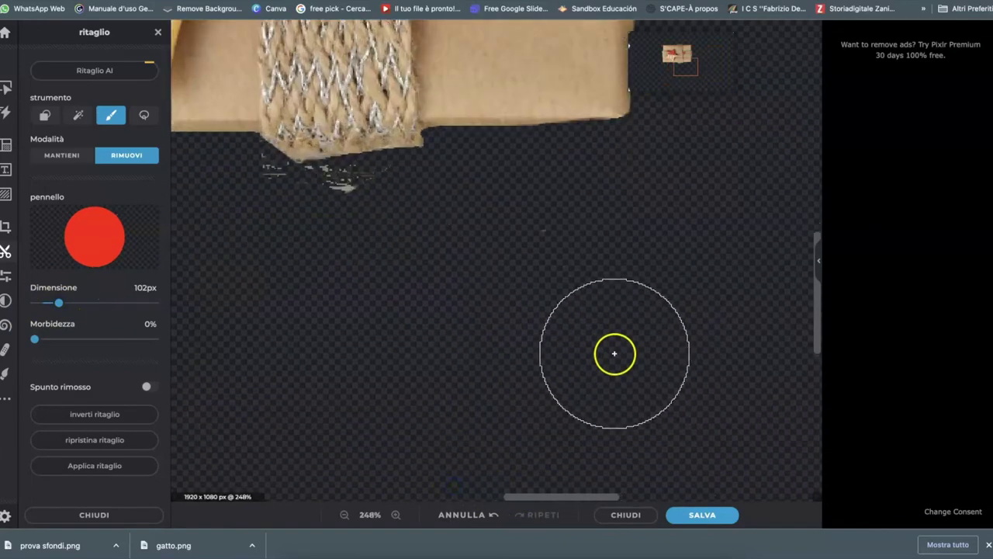
left_click_drag(561, 497, 528, 497)
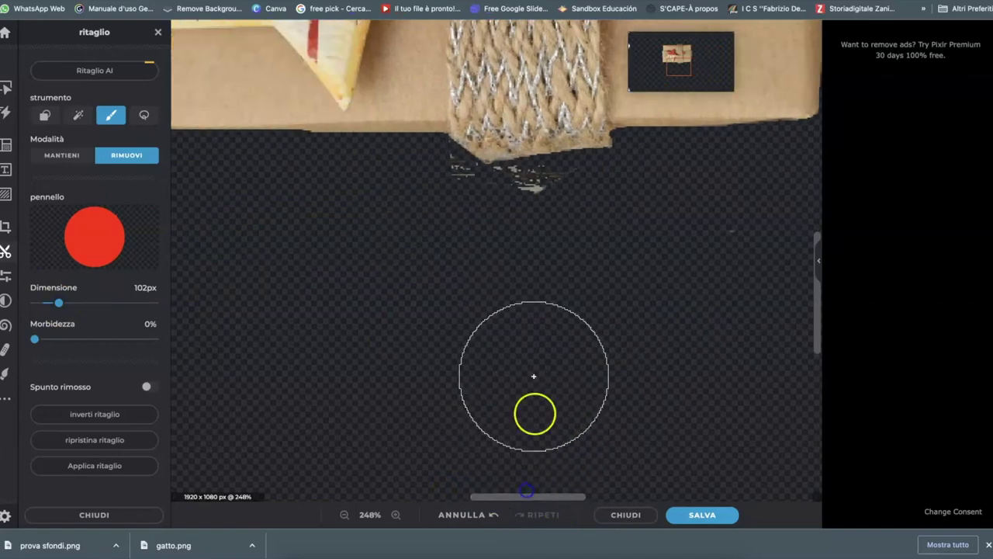
left_click(45, 304)
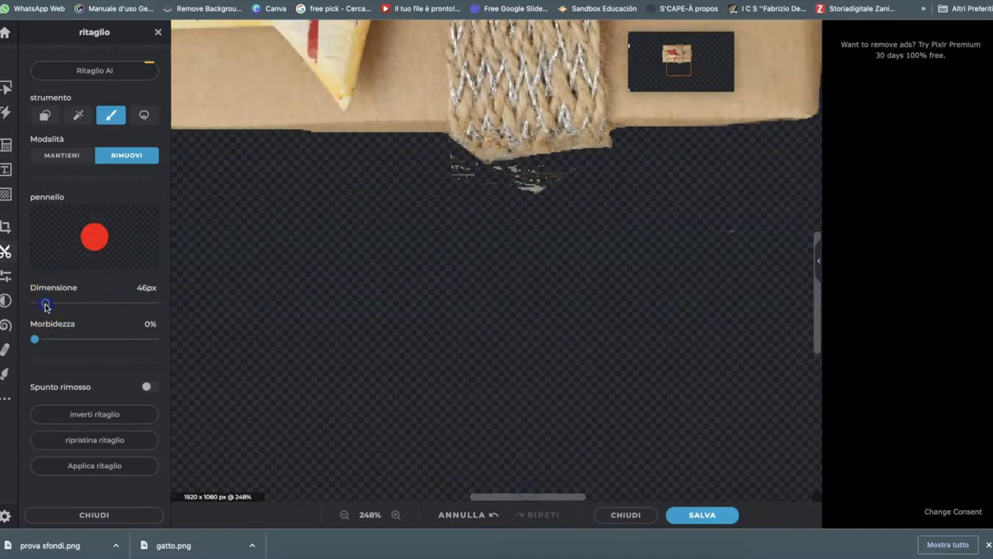
mouse_move(557, 193)
left_mouse_down()
mouse_move(513, 192)
mouse_move(581, 176)
mouse_move(546, 180)
left_mouse_up()
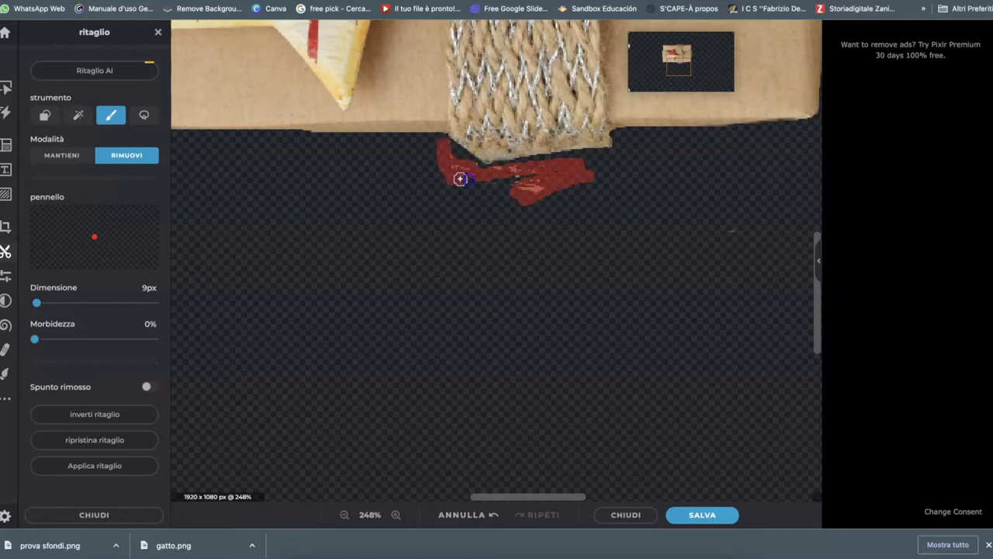
left_click_drag(506, 199, 736, 233)
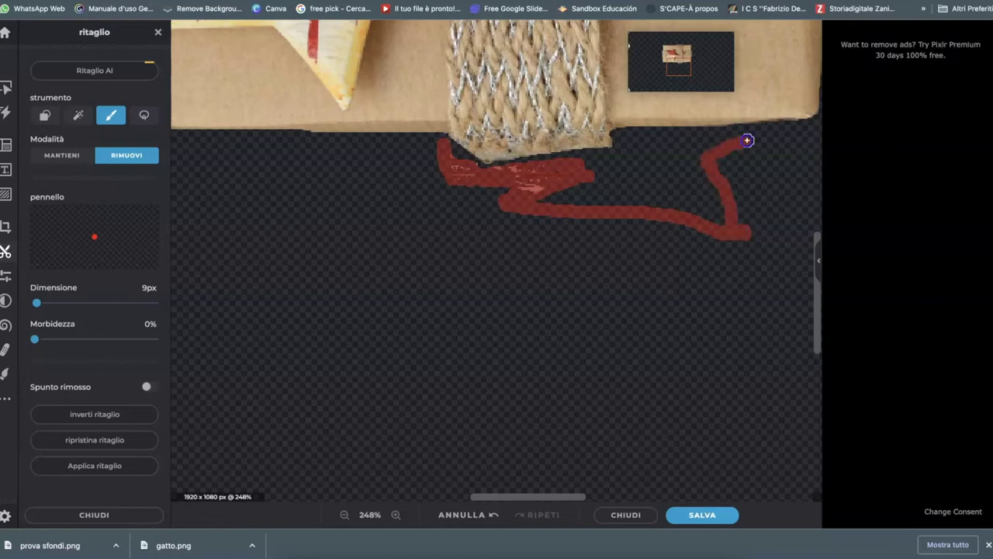
left_click_drag(755, 158, 747, 223)
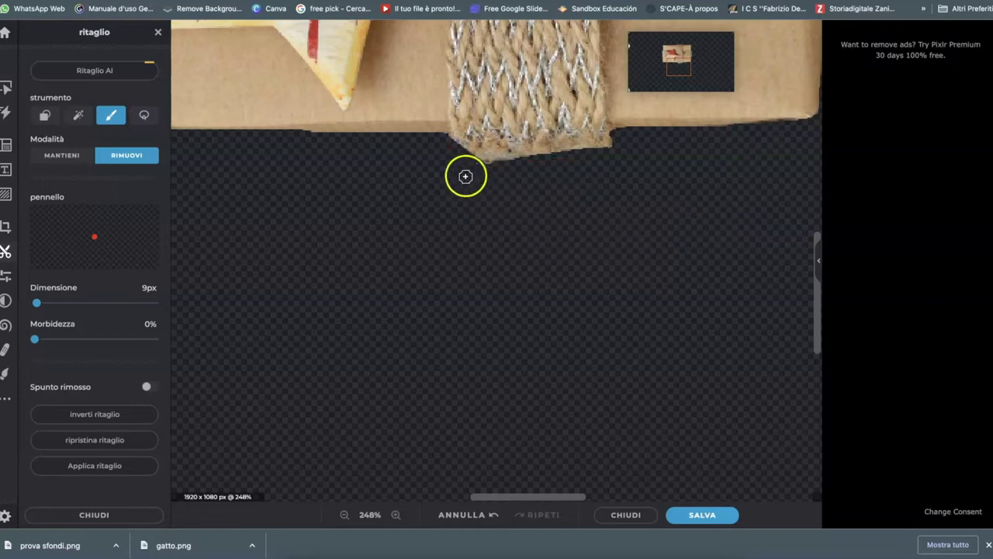
Step: Erase the white remnant on the canvas's left edge with the cutout brush set to 106 px
scroll(460, 204, "up", 1)
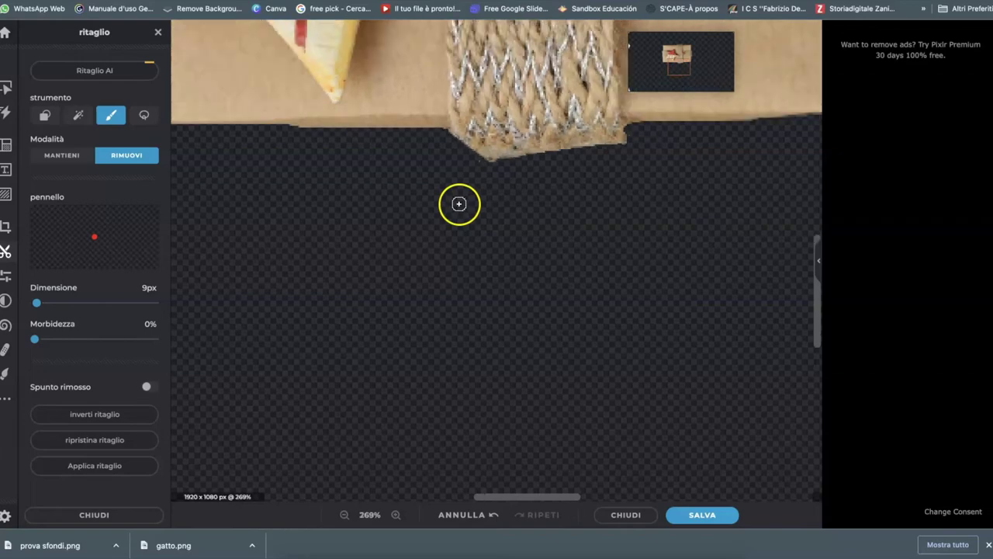
scroll(459, 204, "up", 8)
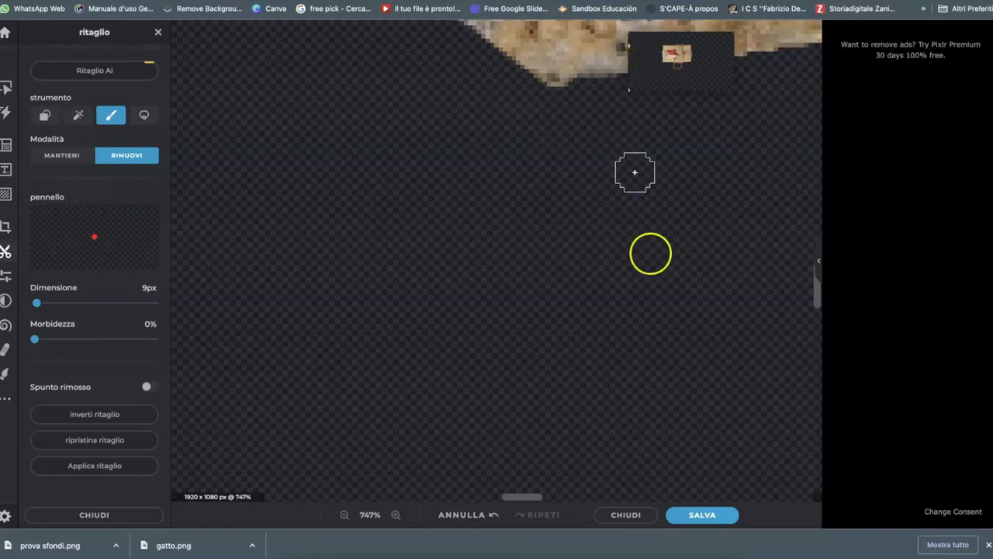
scroll(489, 494, "down", 2)
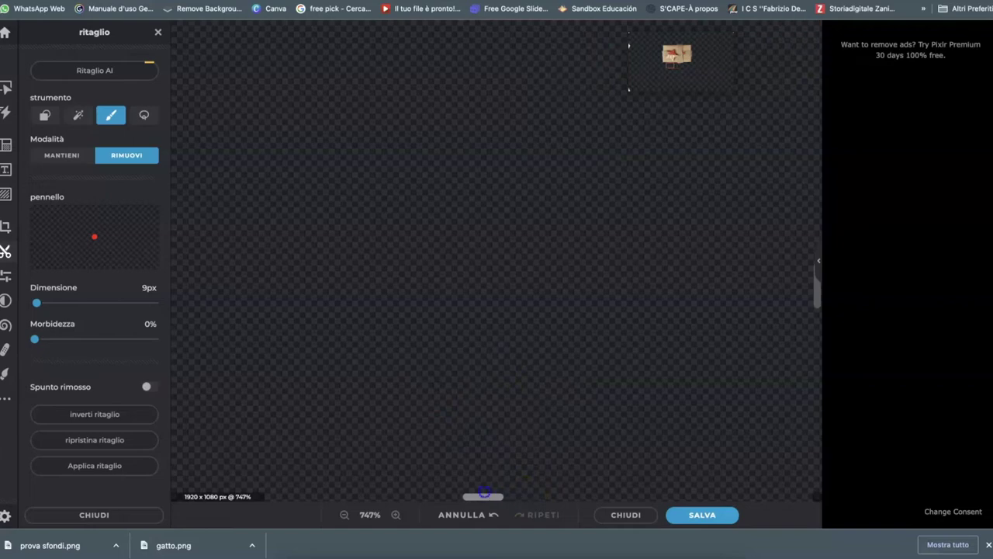
left_click_drag(382, 478, 287, 466)
scroll(559, 339, "down", 5)
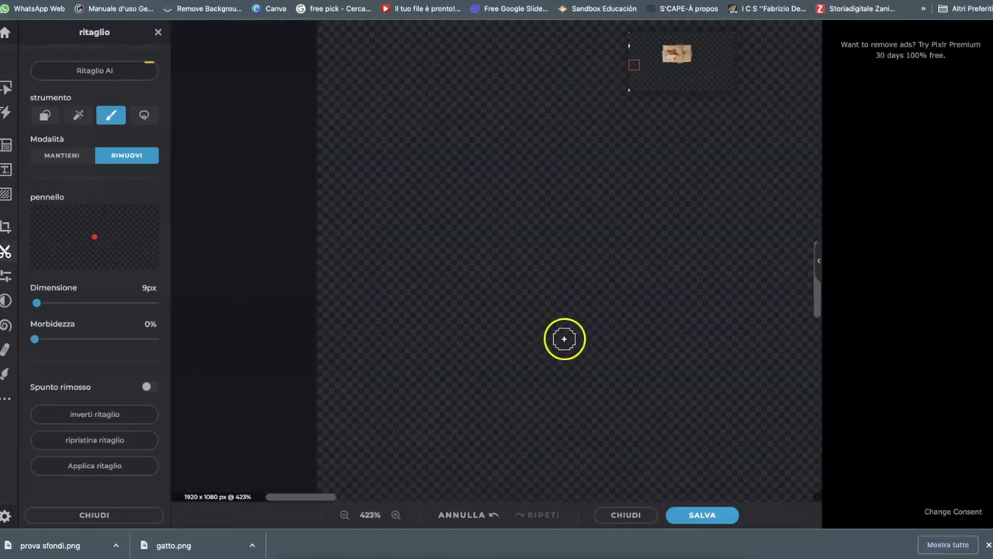
scroll(564, 339, "down", 3)
left_click_drag(818, 300, 814, 221)
left_click(334, 93)
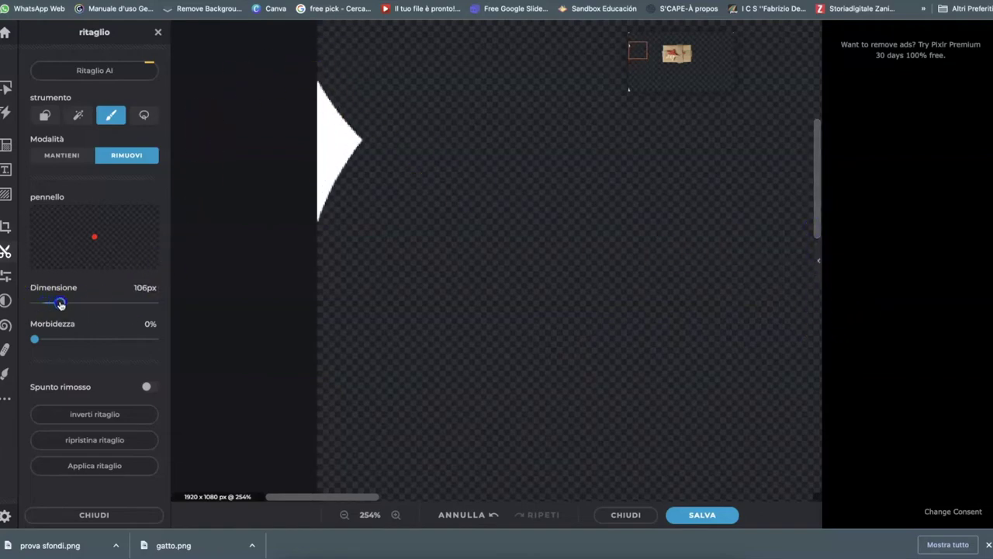
left_click_drag(58, 303, 60, 302)
left_click_drag(317, 93, 329, 230)
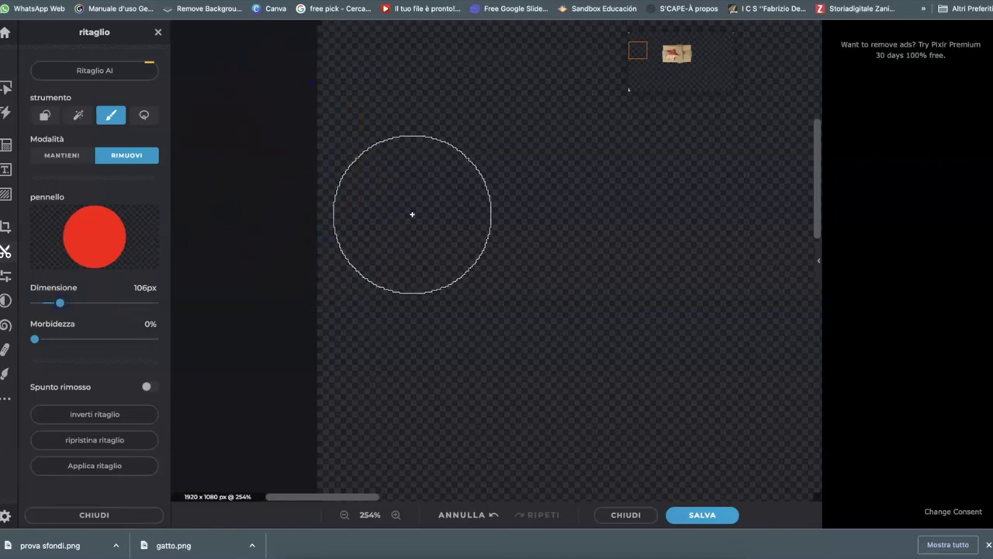
Step: Erase the white remnant in the canvas's lower-left corner with the cutout brush
left_click_drag(816, 188, 810, 430)
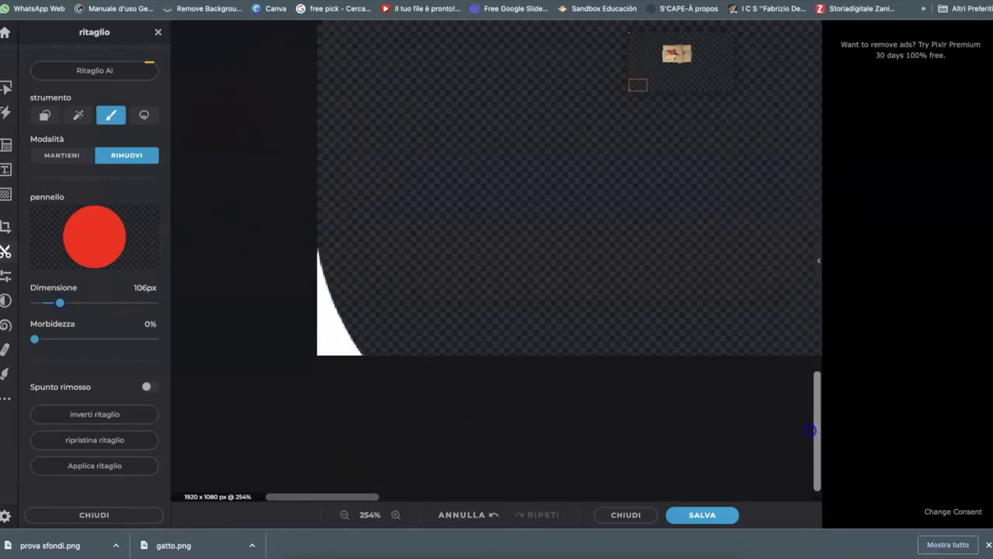
mouse_move(317, 288)
left_mouse_down()
mouse_move(331, 323)
mouse_move(324, 268)
mouse_move(323, 280)
left_mouse_up()
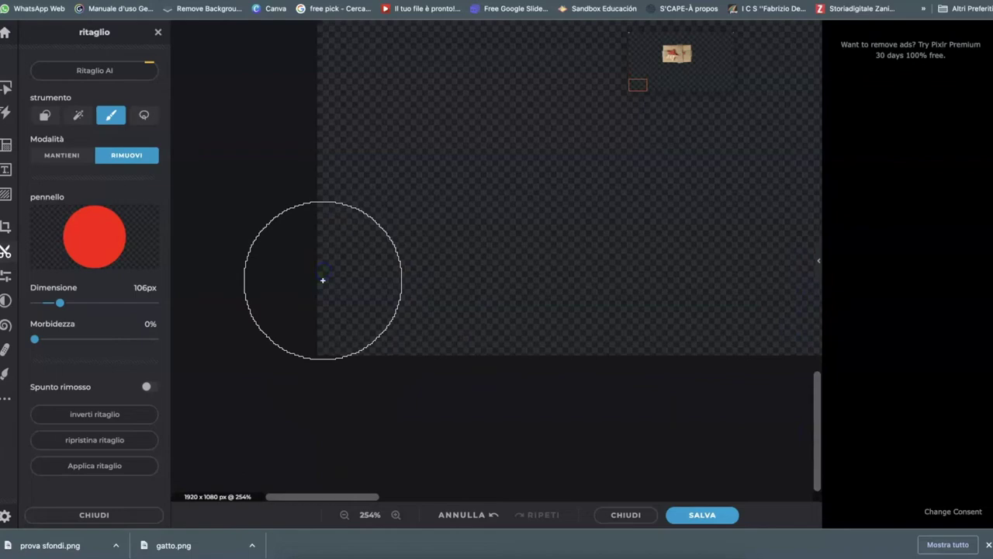
scroll(603, 264, "down", 3)
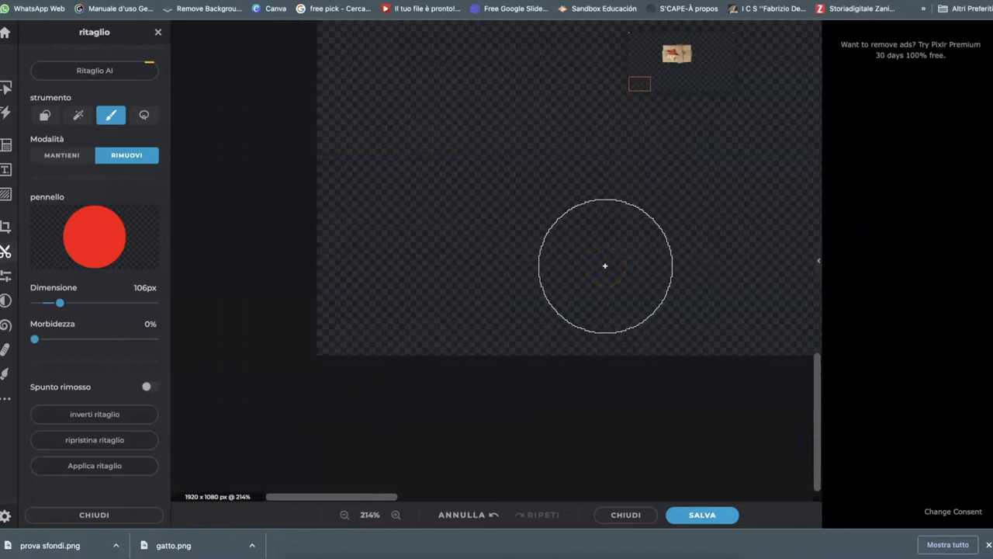
scroll(606, 266, "down", 4)
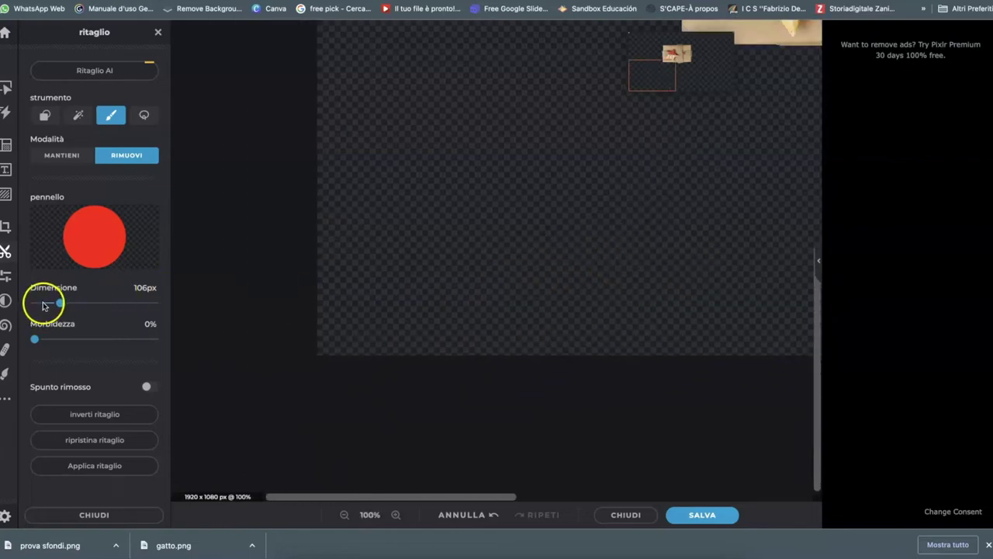
Step: Erase the remnants in the canvas's upper-left and upper-right corners with the cutout brush set to 38 px
left_click(44, 303)
left_click_drag(339, 495, 481, 497)
scroll(510, 430, "up", 1)
scroll(510, 429, "up", 3)
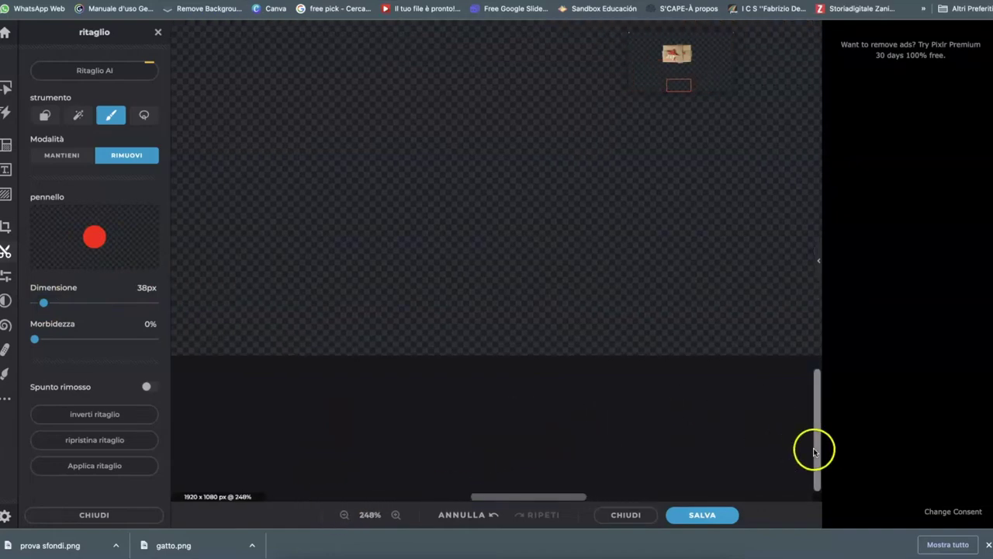
left_click_drag(816, 452, 818, 159)
scroll(714, 272, "up", 2)
scroll(715, 271, "down", 1)
scroll(715, 271, "down", 5)
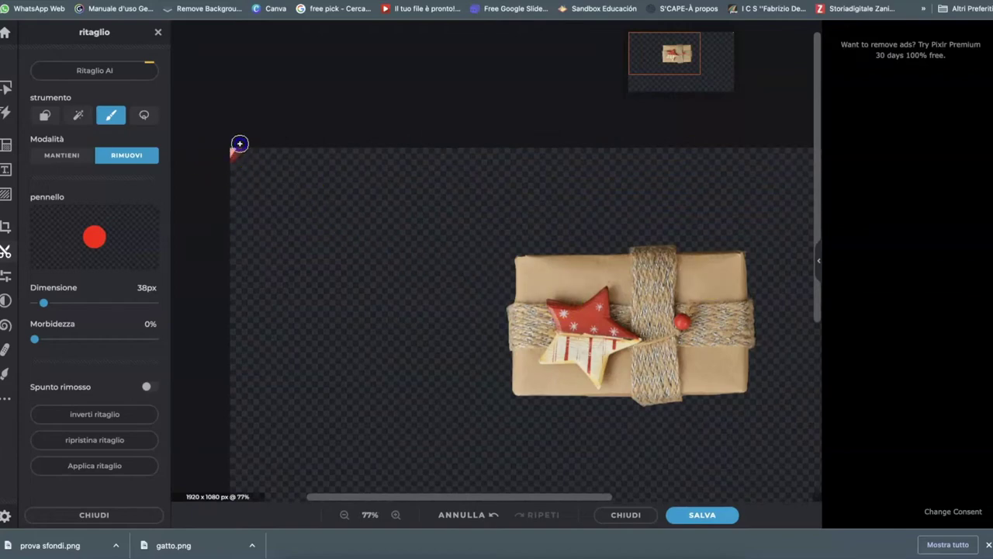
left_click_drag(386, 497, 562, 487)
left_click_drag(710, 152, 722, 148)
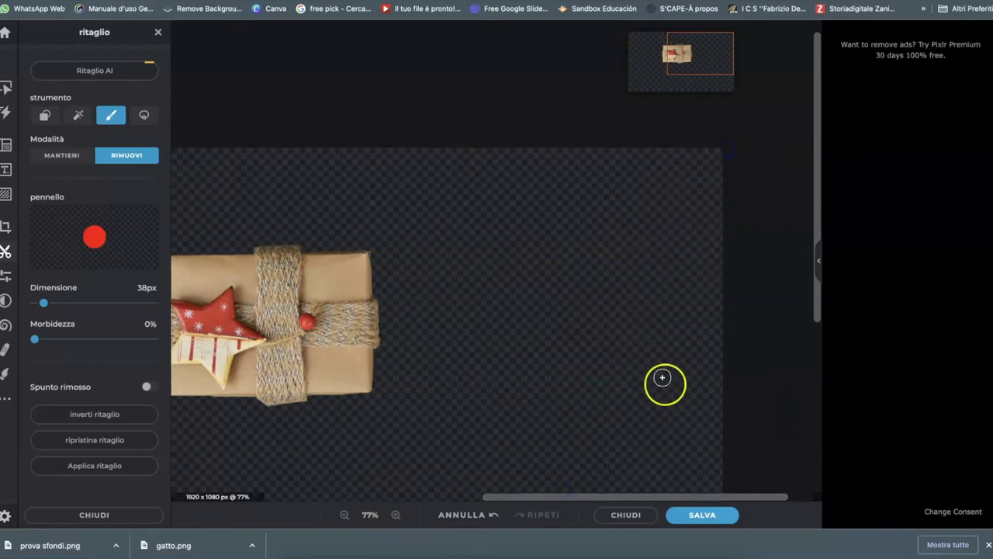
Step: Examine the rest of the canvas and the gift's outline for leftover background pixels
left_click_drag(816, 162, 800, 340)
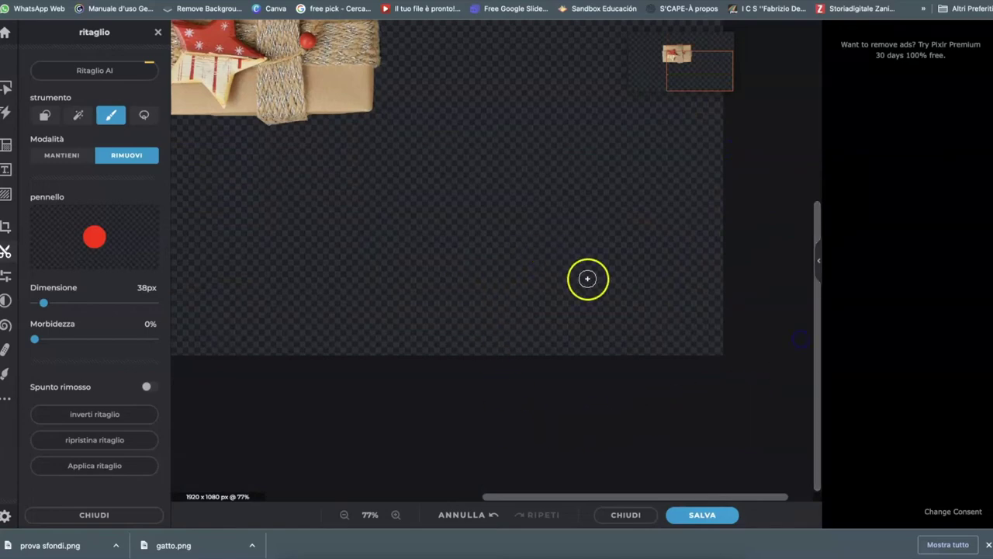
left_click_drag(512, 501, 392, 501)
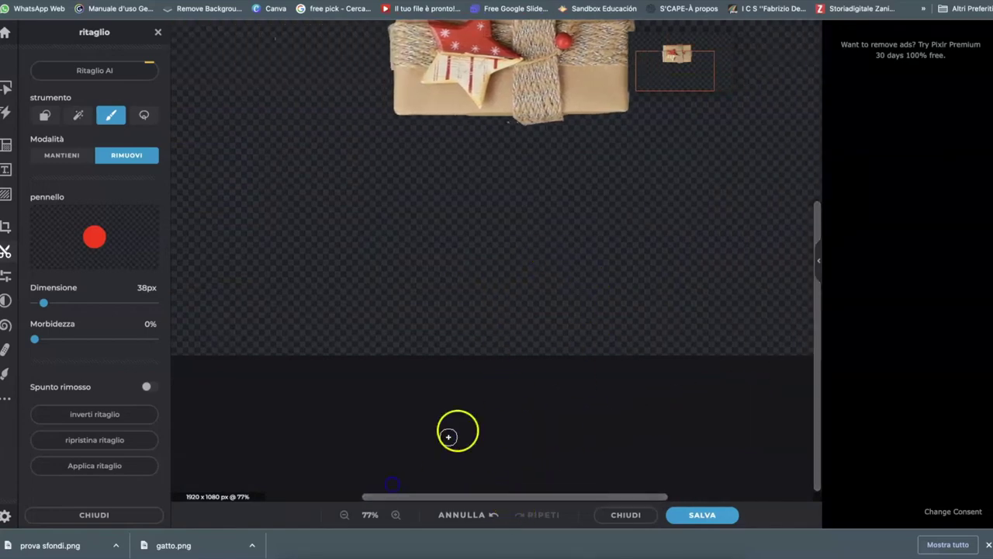
left_click_drag(817, 333, 811, 221)
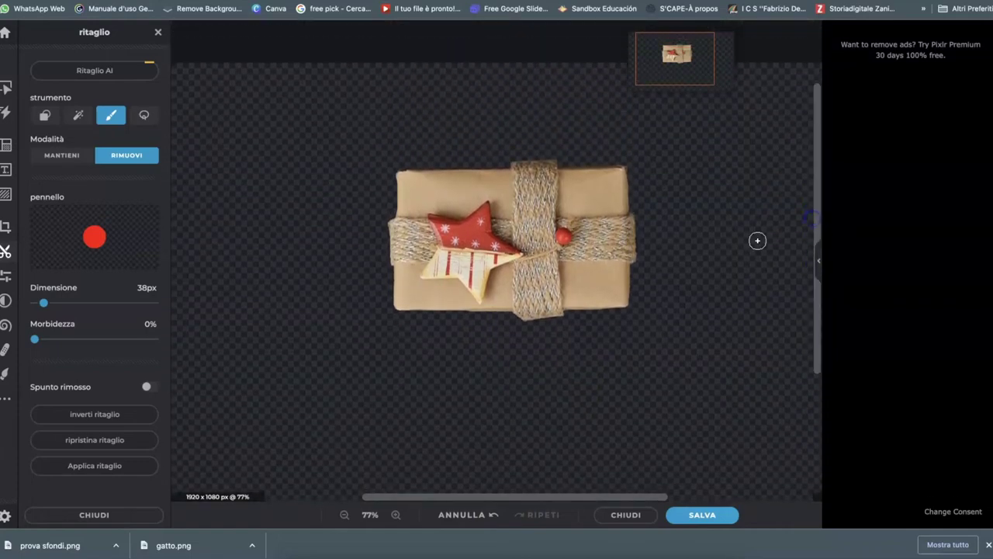
left_click(756, 303)
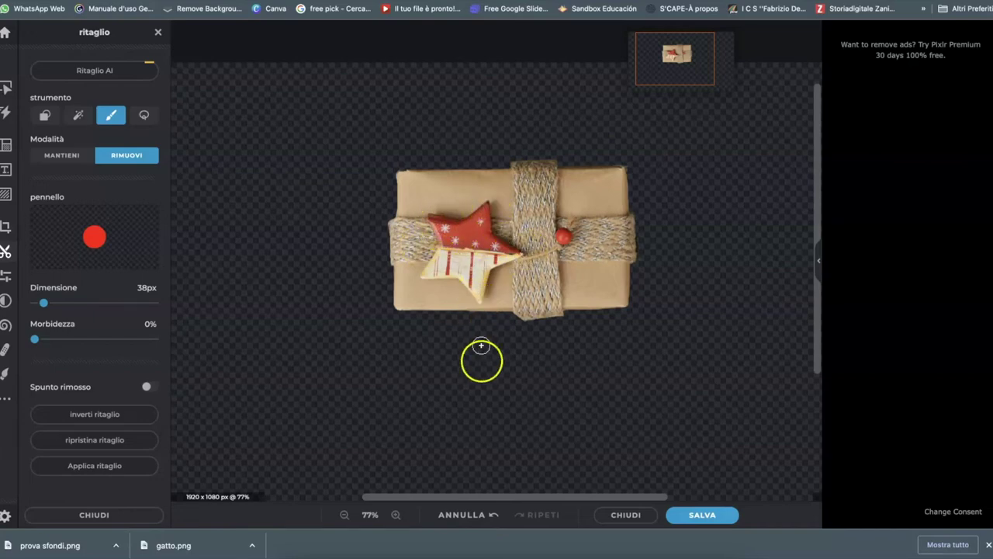
scroll(481, 372, "down", 2)
scroll(481, 371, "up", 5)
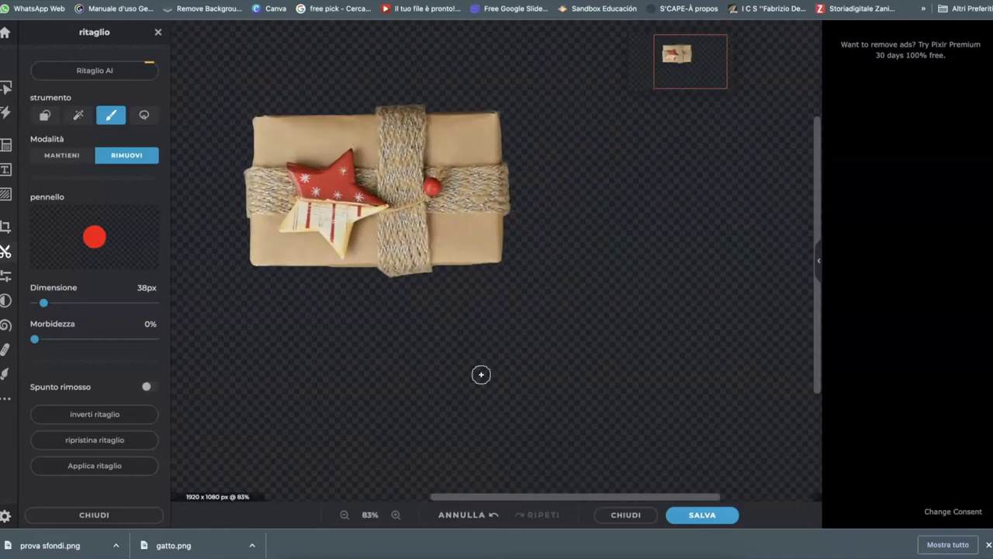
left_click_drag(512, 502, 470, 488)
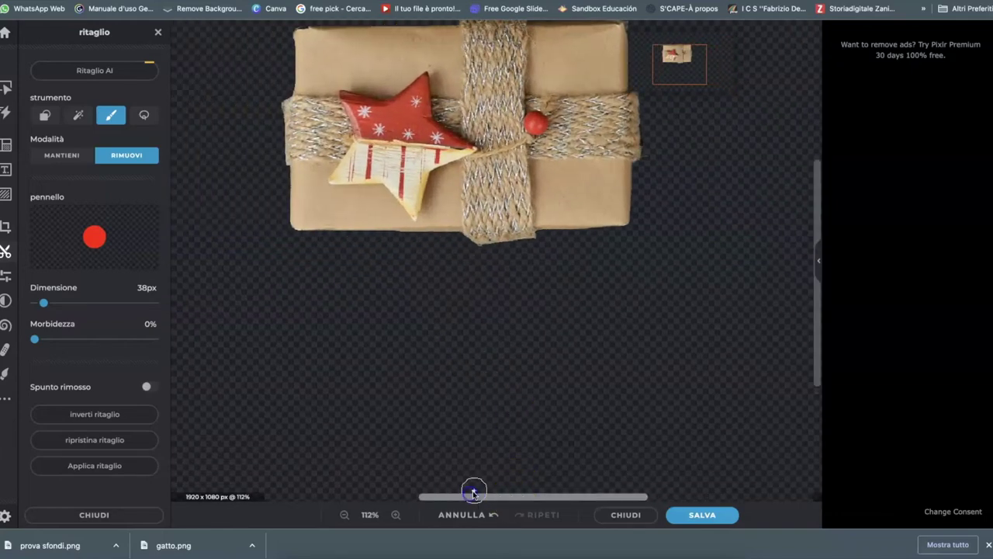
scroll(485, 476, "up", 5)
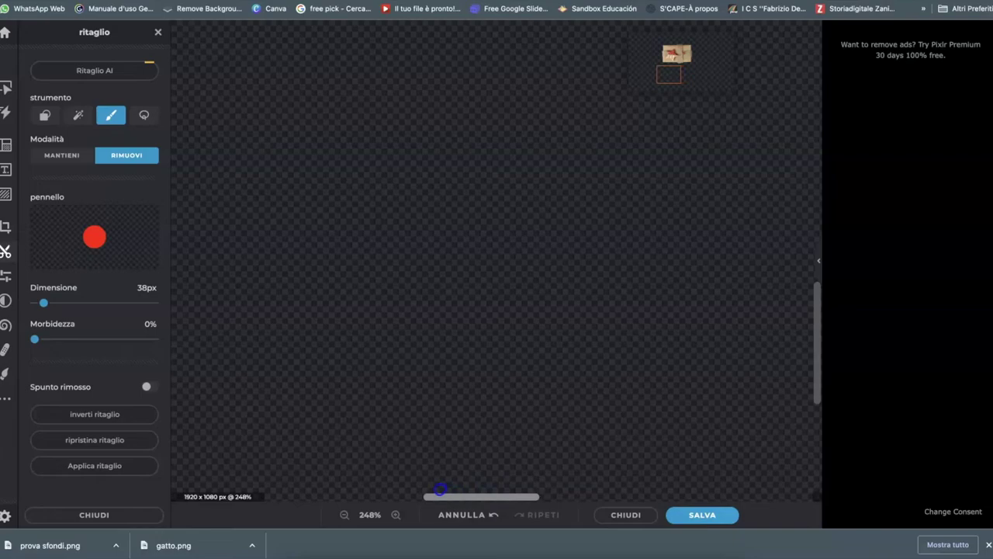
left_click_drag(818, 290, 809, 221)
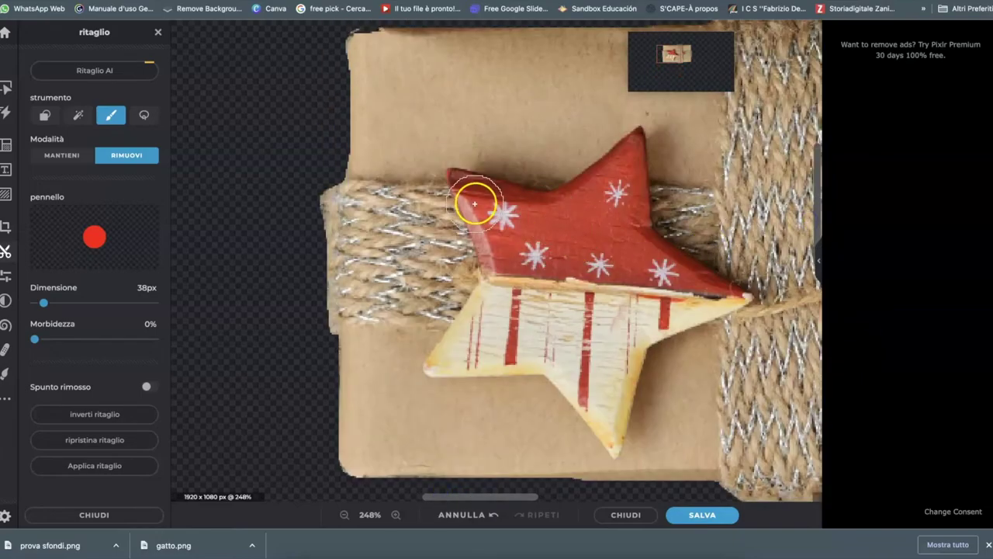
Step: Cut the red and white star out of the gift by tracing its outline with the lasso cutout in Rimuovi mode
left_click(44, 115)
left_click(144, 115)
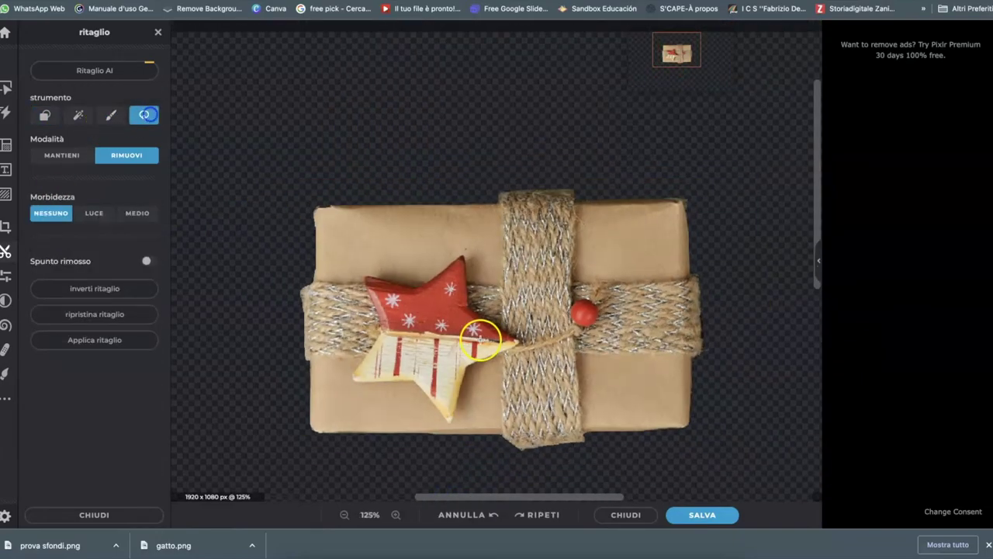
scroll(481, 339, "up", 5)
scroll(590, 93, "down", 1)
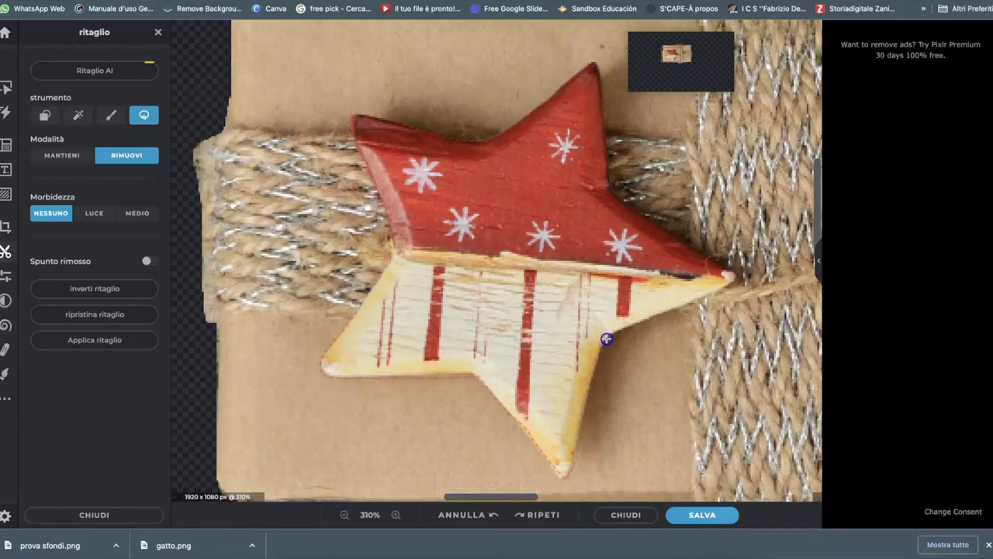
left_click(594, 65)
left_click(511, 285)
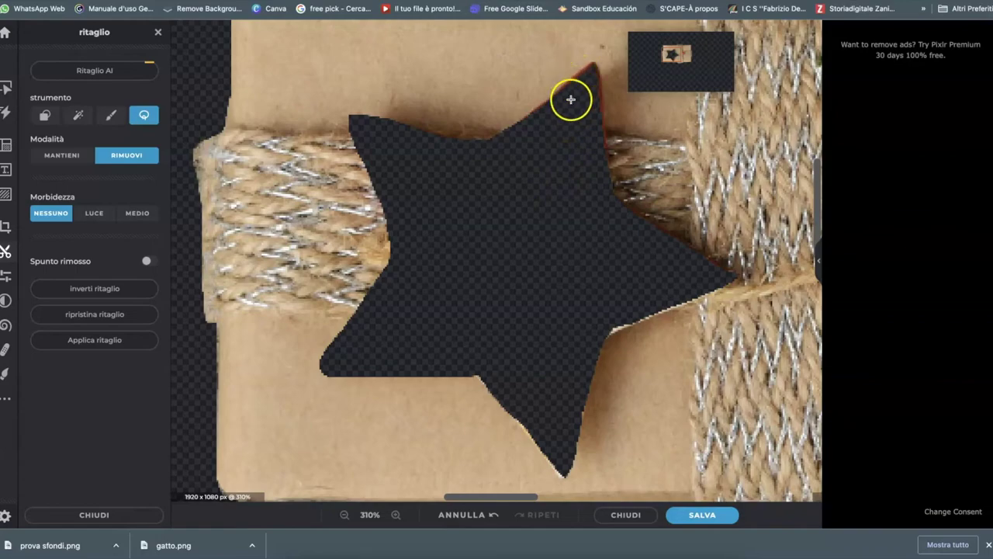
Step: Try to remove the red fringe at the star hole's upper tip with the magic wand at tolerance 32, and undo it
scroll(570, 99, "up", 5)
scroll(815, 315, "down", 3)
scroll(699, 178, "up", 2)
key("ctrl+z")
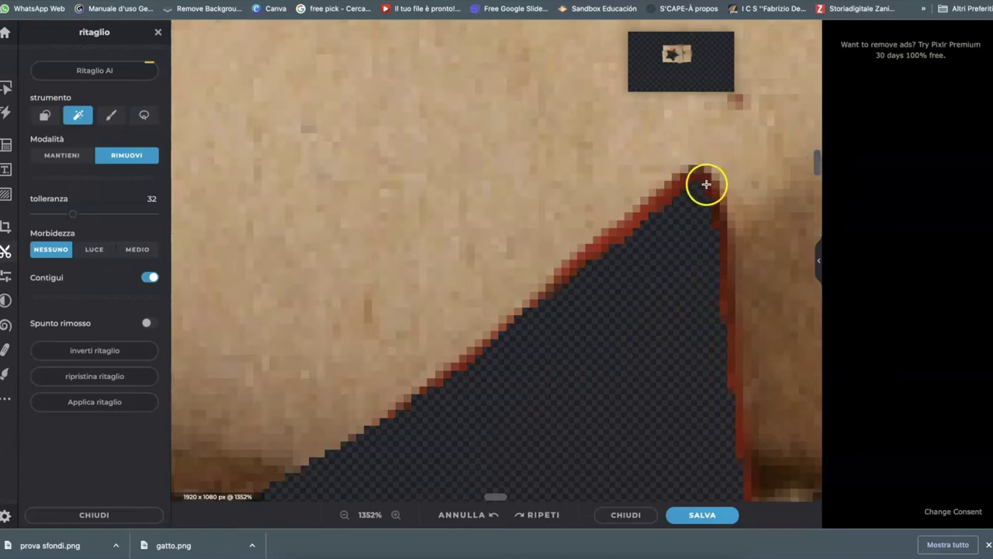
Step: Trim the red fringe from the star hole's upper tip and right-hand edges with the lasso cutout in Rimuovi mode
left_click(144, 114)
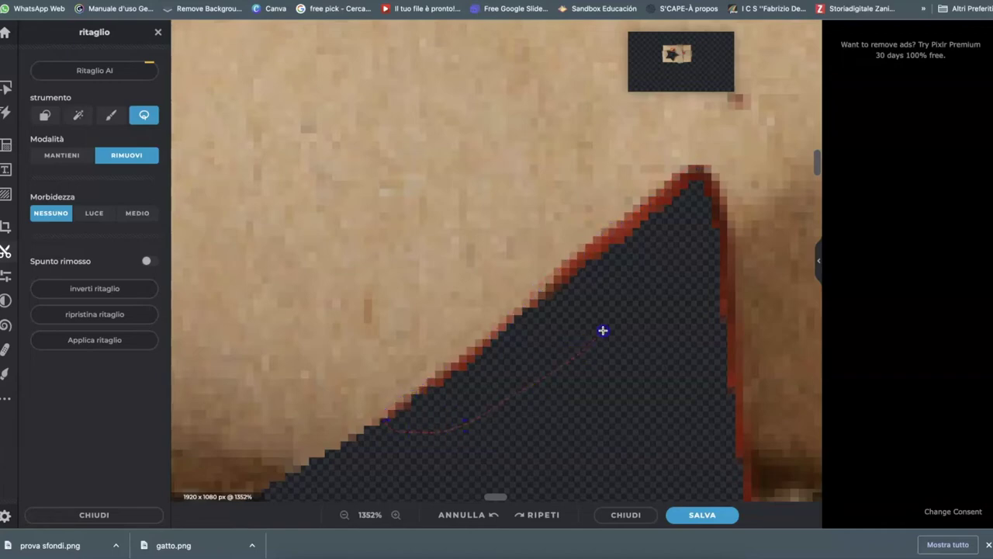
left_click_drag(699, 204, 704, 175)
mouse_move(731, 324)
left_mouse_down()
mouse_move(745, 460)
mouse_move(700, 168)
left_mouse_up()
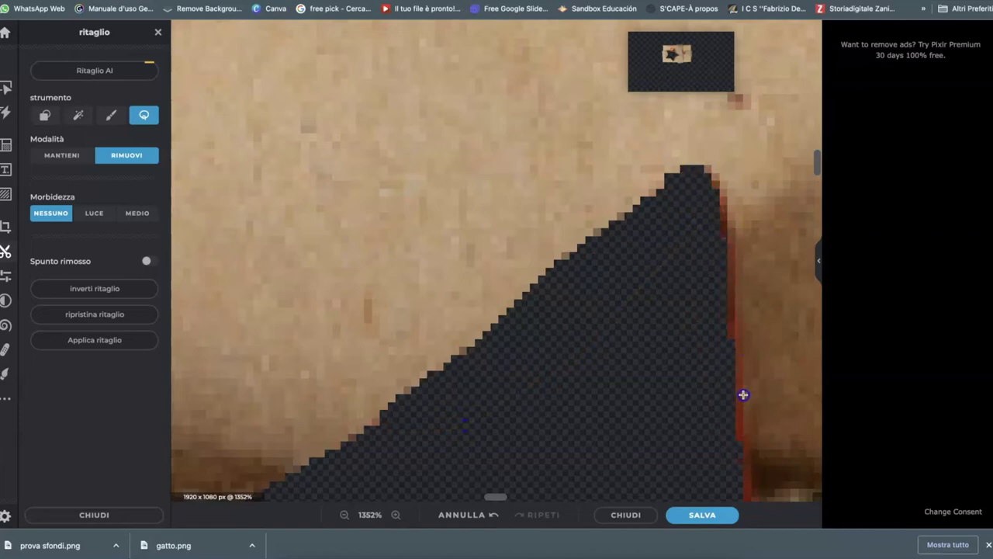
mouse_move(722, 238)
left_mouse_down()
mouse_move(816, 160)
mouse_move(727, 180)
mouse_move(820, 215)
mouse_move(401, 292)
mouse_move(377, 228)
left_mouse_up()
scroll(816, 160, "down", 1)
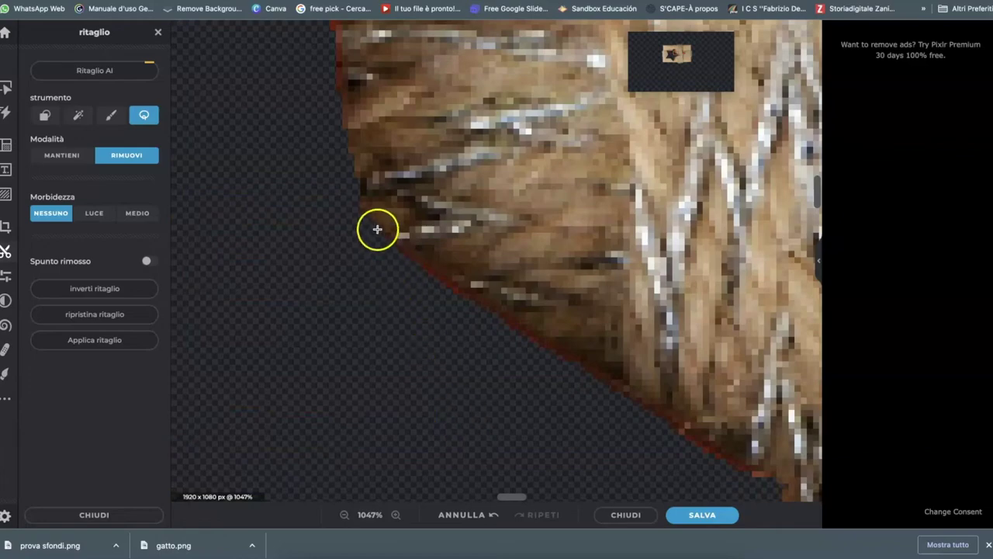
left_click_drag(511, 318, 753, 467)
scroll(517, 432, "down", 5)
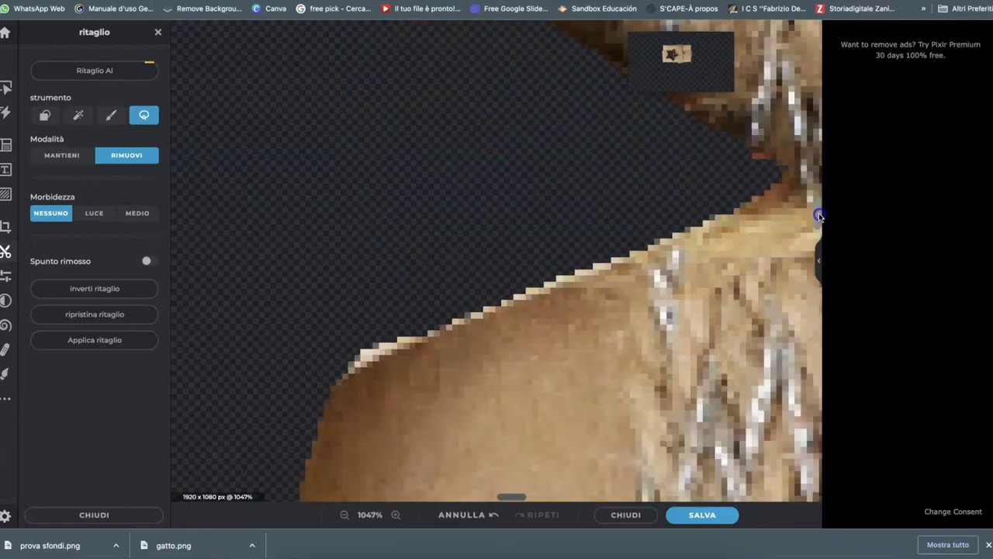
scroll(600, 390, "down", 3)
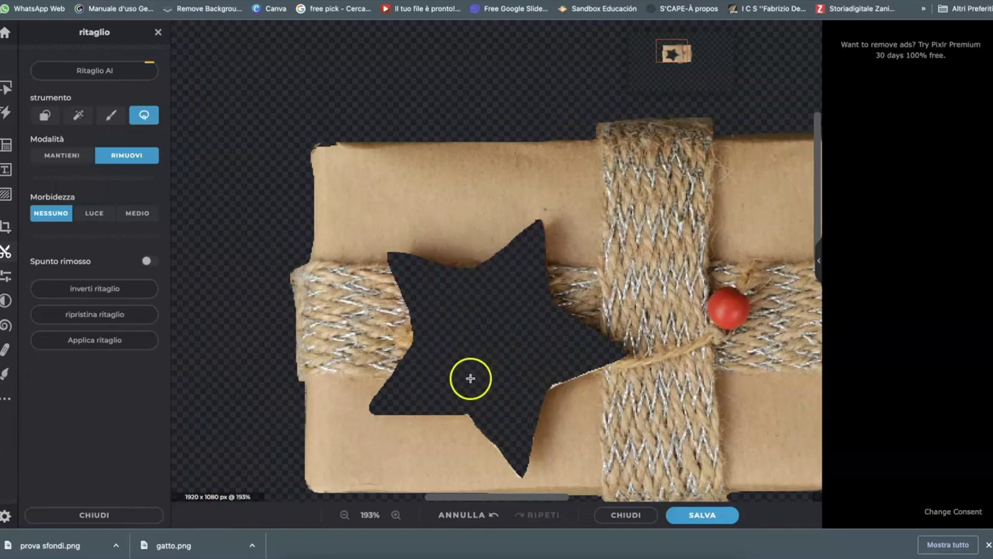
Step: Save the gift cutout to the desktop as a transparent PNG named stella.png
left_click(702, 515)
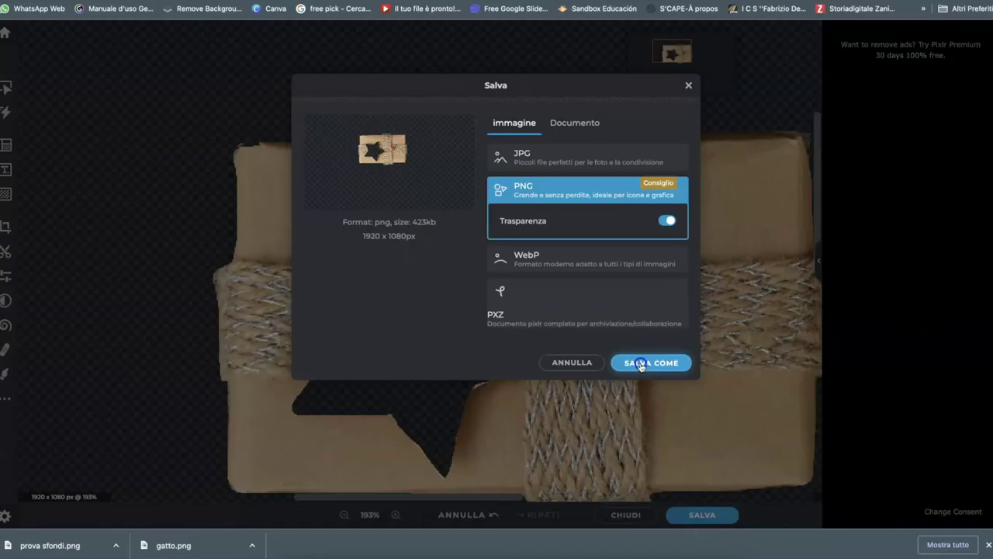
left_click(641, 362)
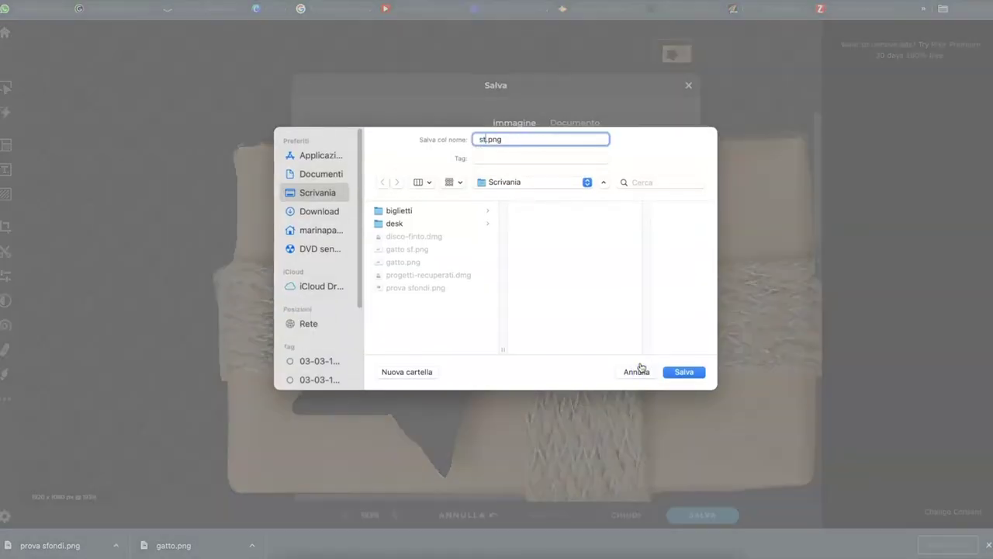
key("Return")
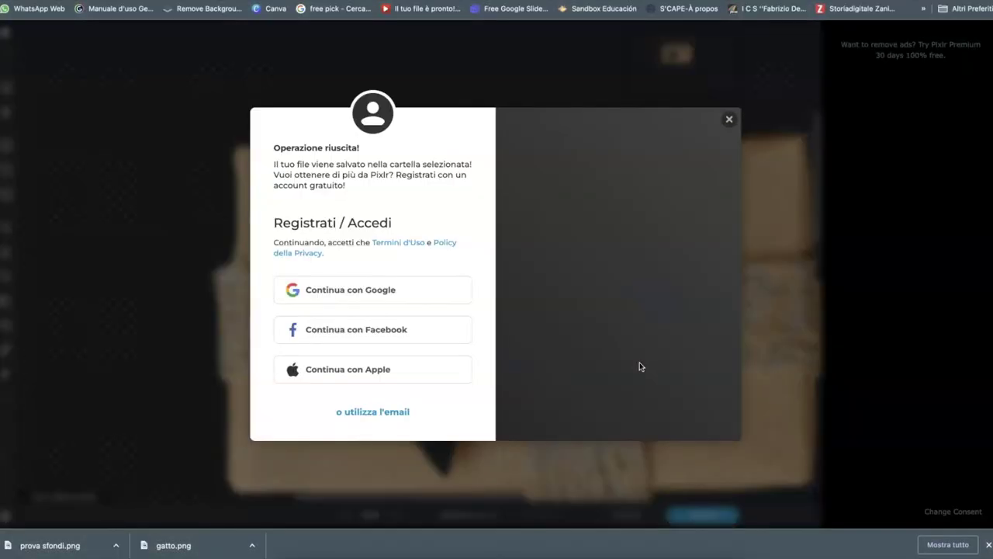
Step: Switch to the Canva design and delete the original gift photo from page 2
left_click(399, 15)
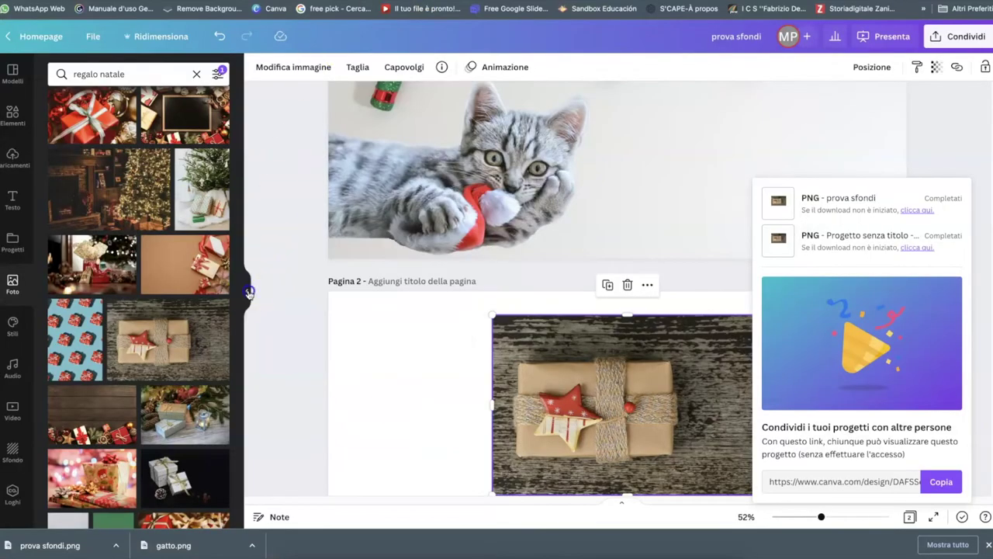
left_click(249, 293)
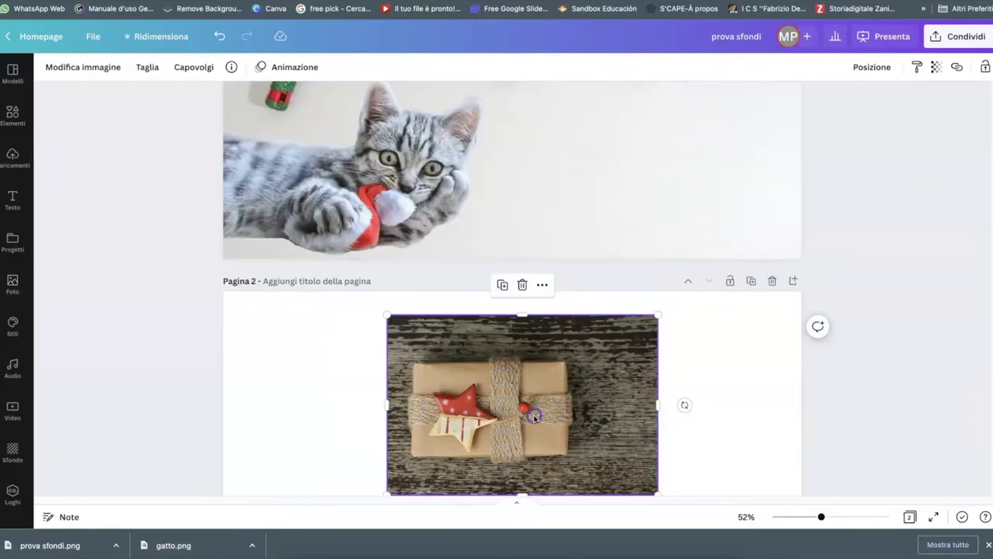
key("Delete")
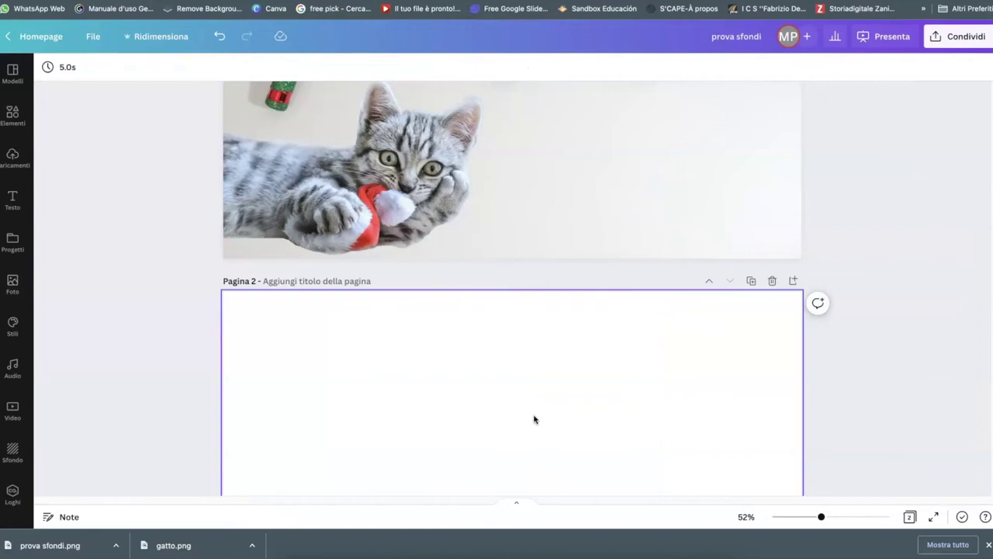
Step: Upload stella.png from the desktop and place it on page 1 beside the cat
scroll(534, 419, "up", 5)
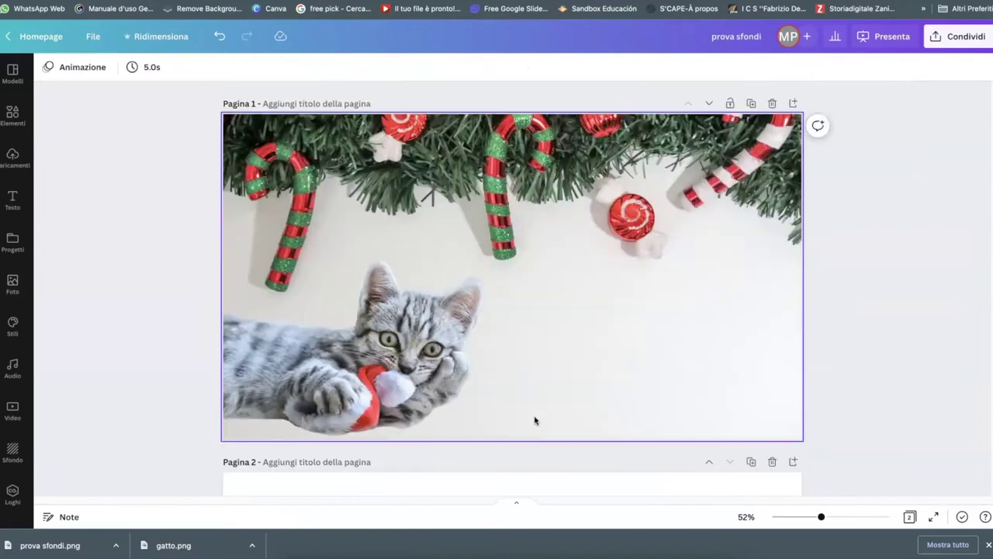
left_click(11, 158)
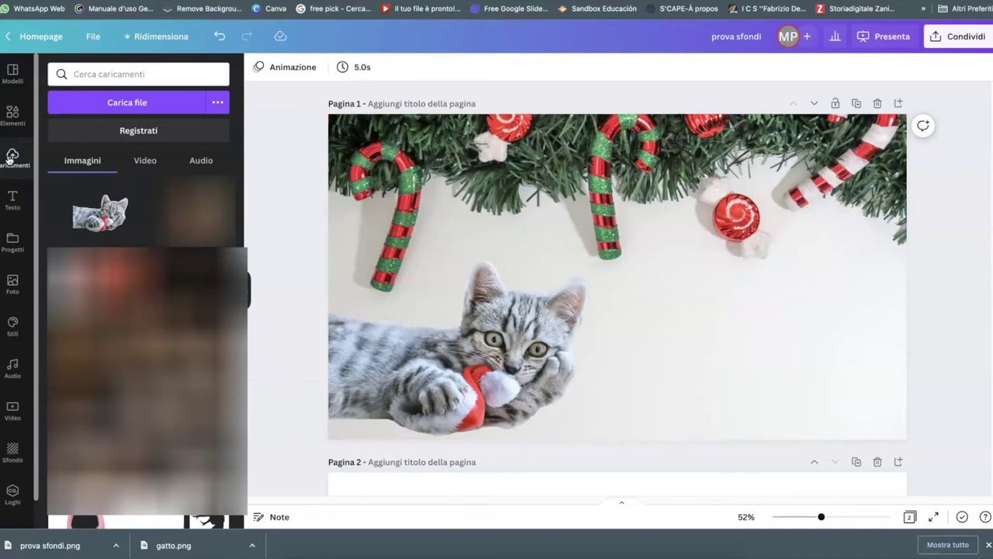
left_click(138, 101)
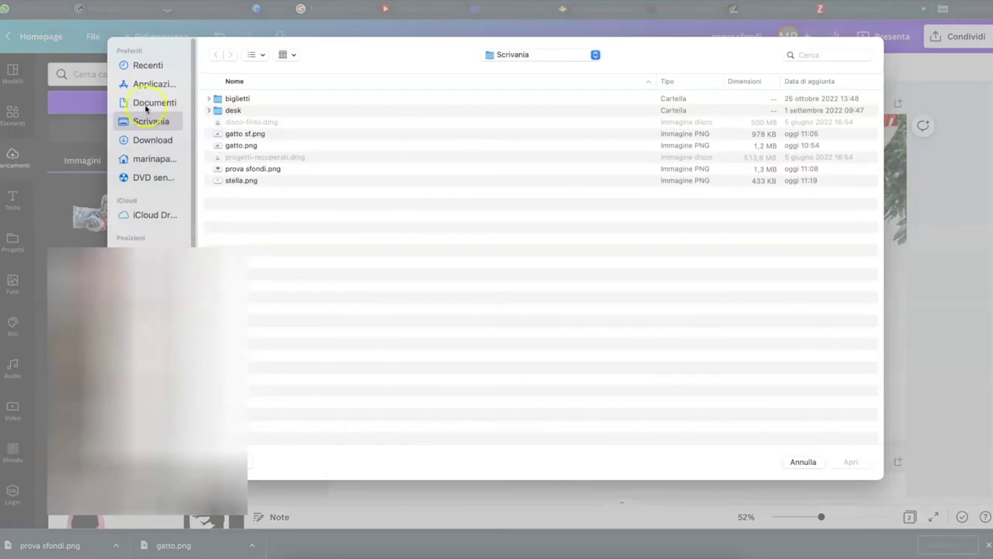
left_click(236, 182)
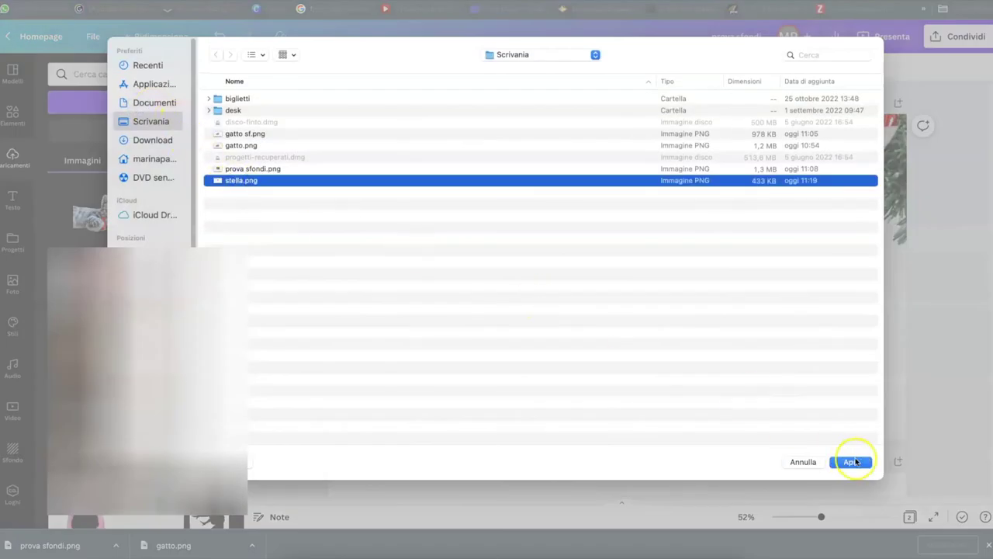
left_click(849, 462)
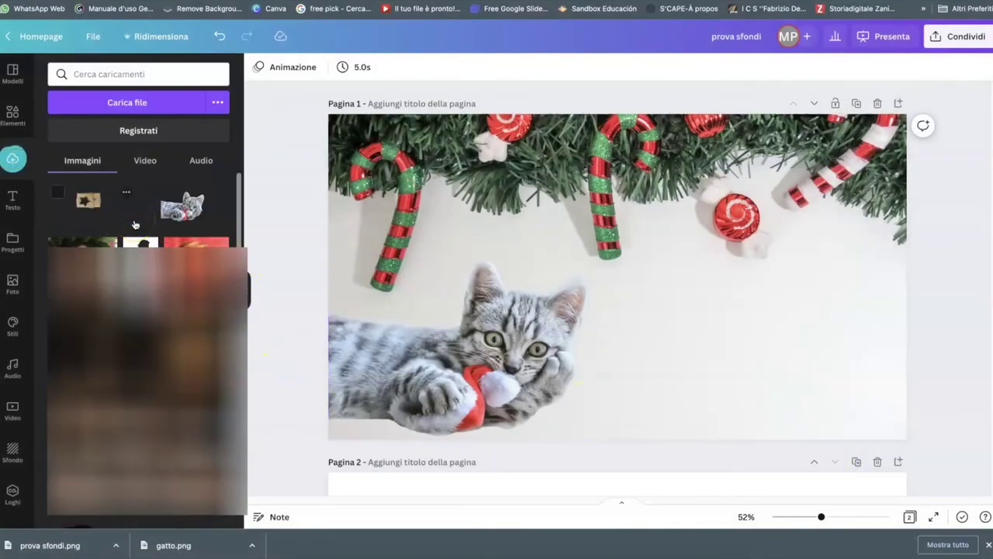
left_click(89, 201)
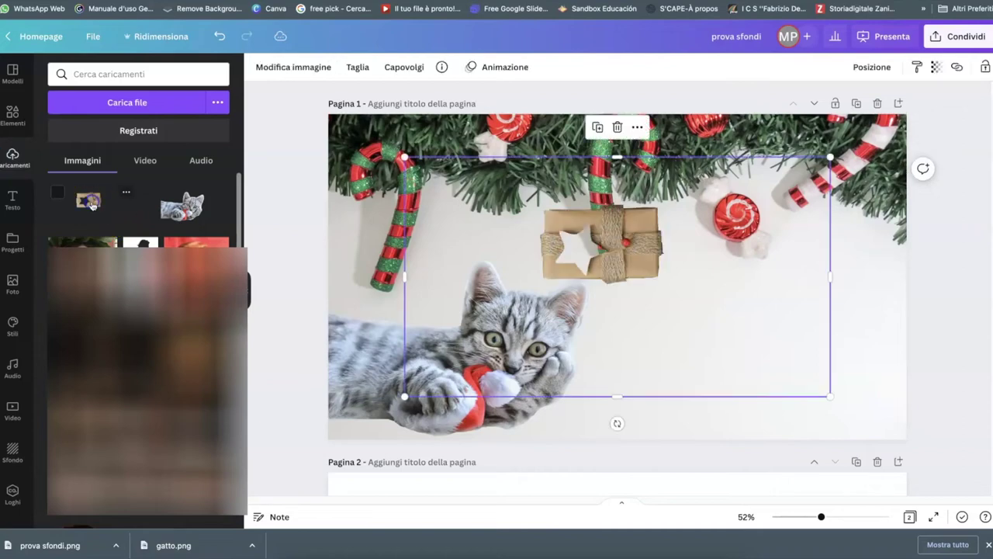
left_click_drag(665, 315, 786, 403)
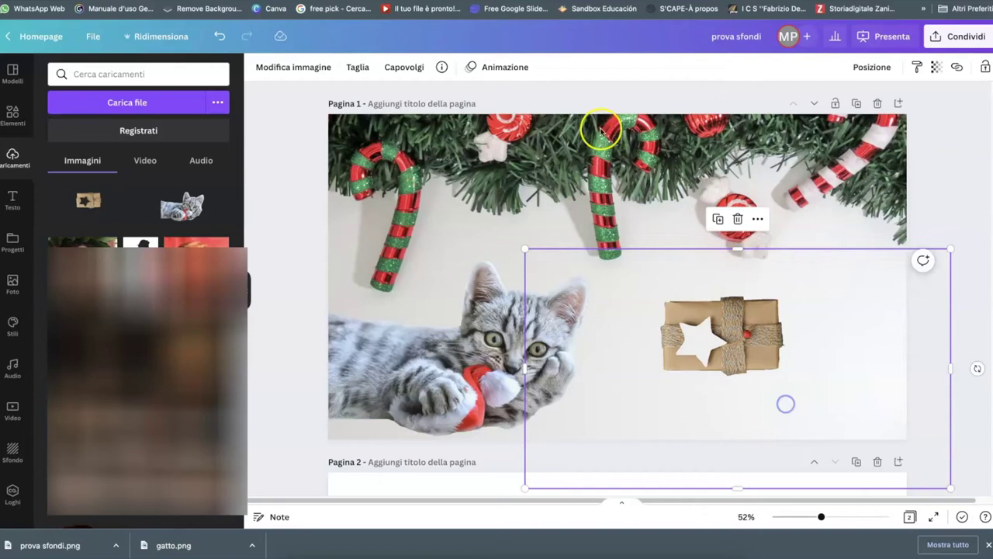
Step: Crop the empty margins of the gift image closely around the gift
left_click(356, 67)
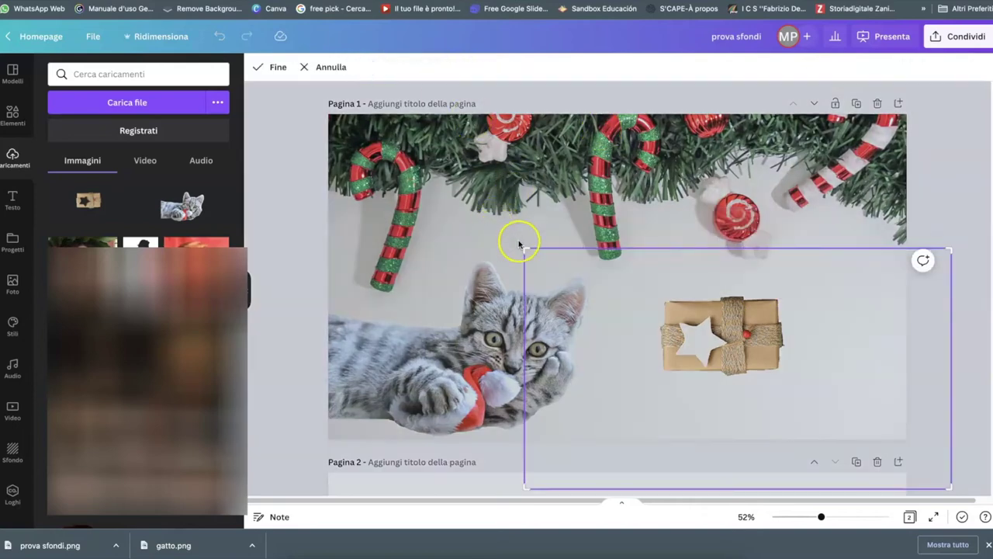
left_click_drag(527, 248, 650, 250)
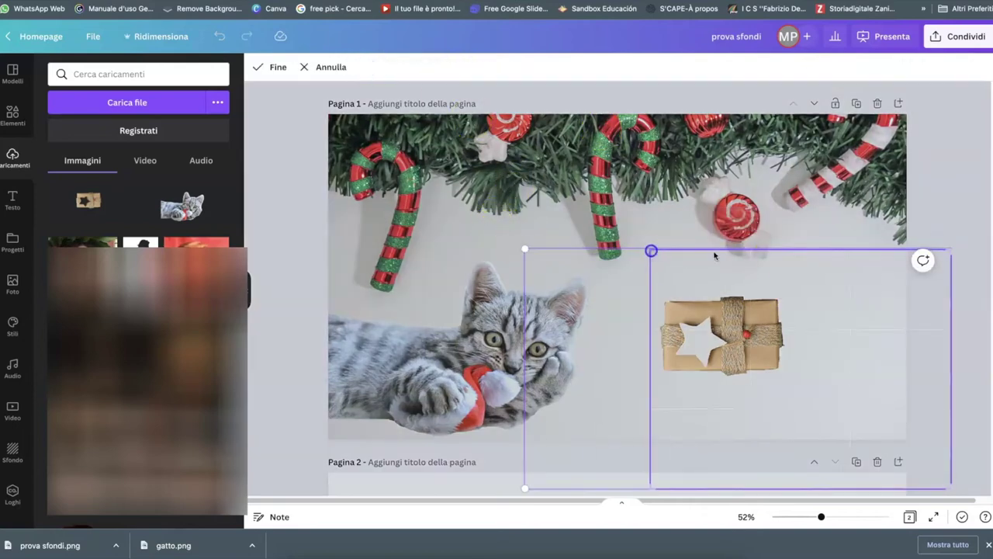
left_click_drag(948, 249, 790, 288)
left_click_drag(790, 488, 785, 380)
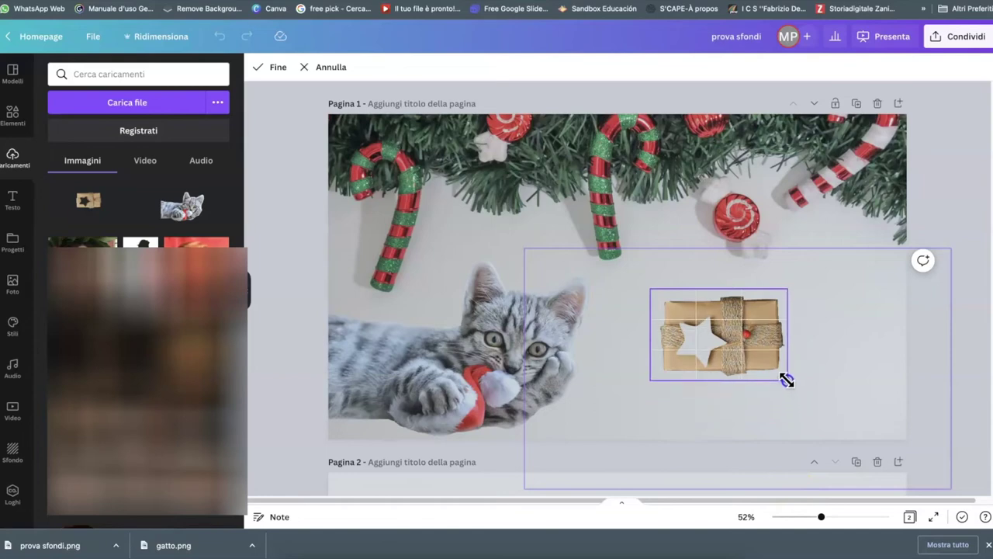
left_click(960, 183)
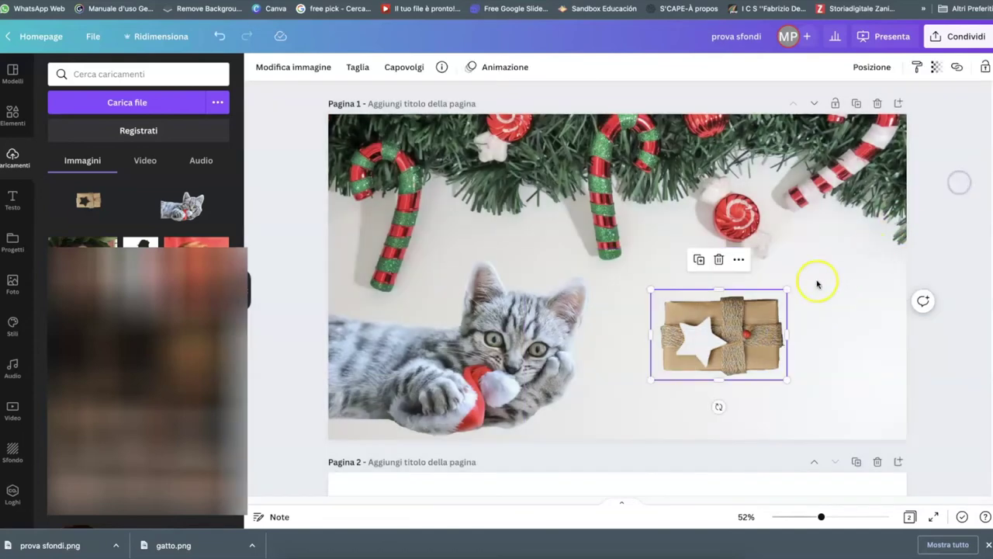
Step: Enlarge the cropped gift and position it in page 1's lower-right area, beside the cat
left_click_drag(789, 289, 898, 245)
left_click_drag(652, 380, 595, 416)
left_click_drag(765, 318, 769, 344)
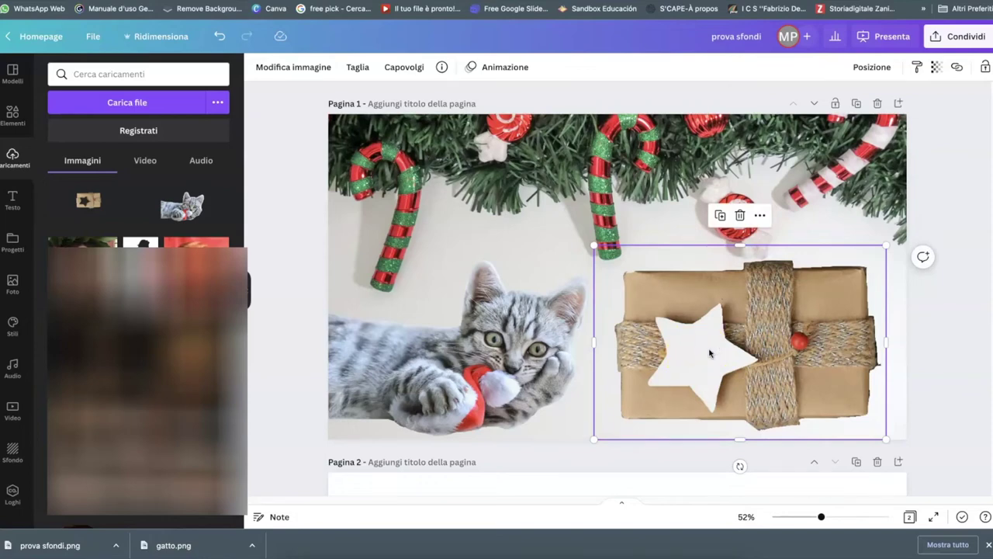
left_click(959, 300)
Step: Search the photos for "bambino" and place the photo of the baby in pink lying on a white rug on page 2
left_click(12, 284)
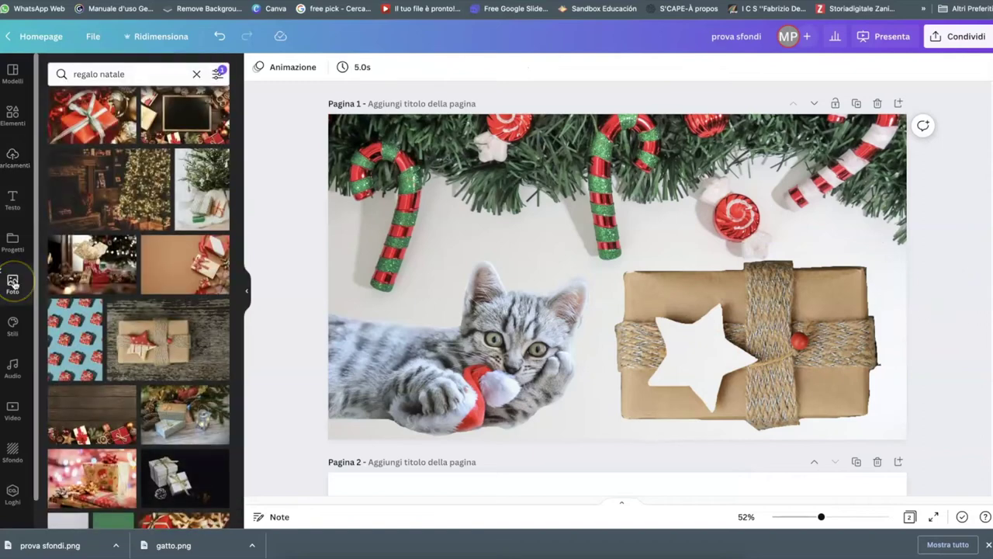
left_click(128, 72)
type("bambino")
key("Return")
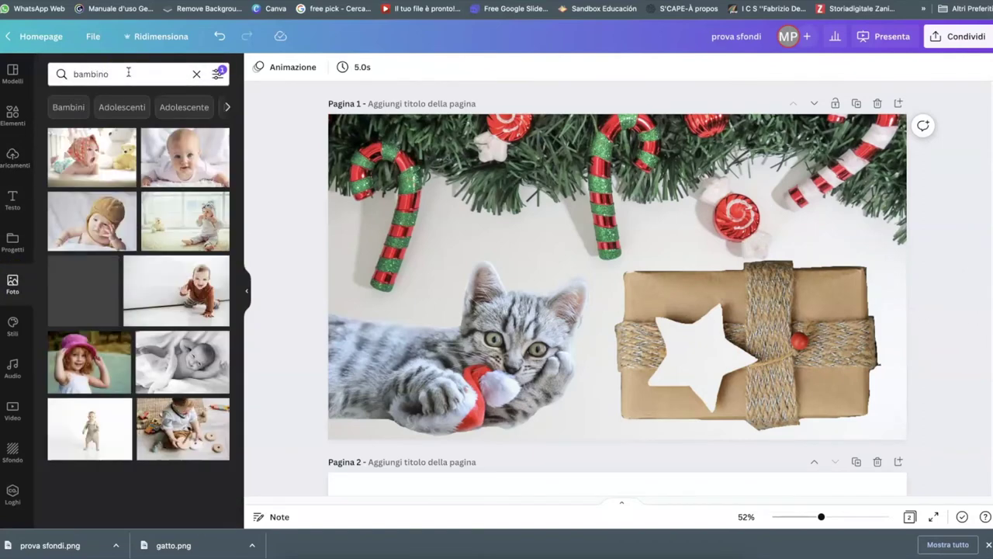
left_click(189, 162)
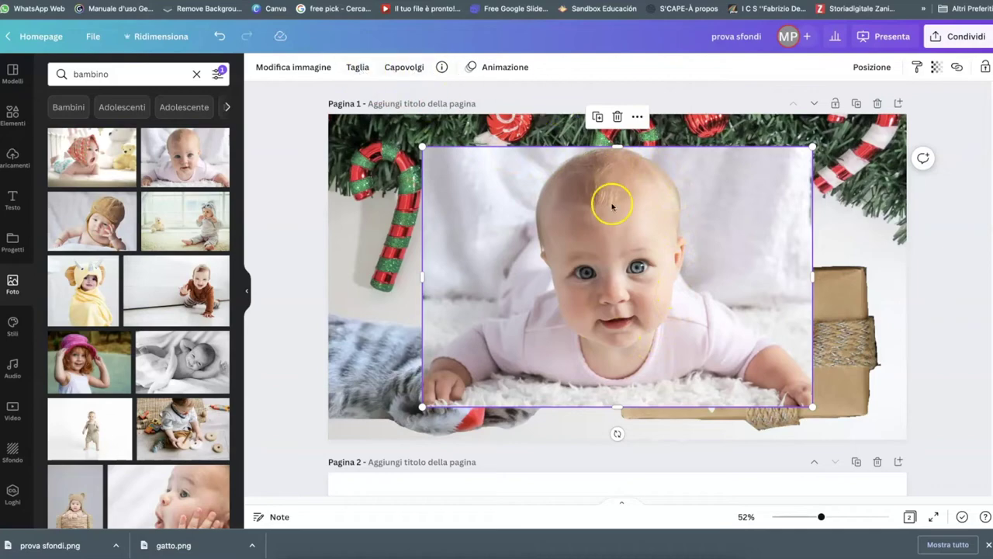
scroll(643, 395, "down", 4)
left_click_drag(623, 150, 637, 295)
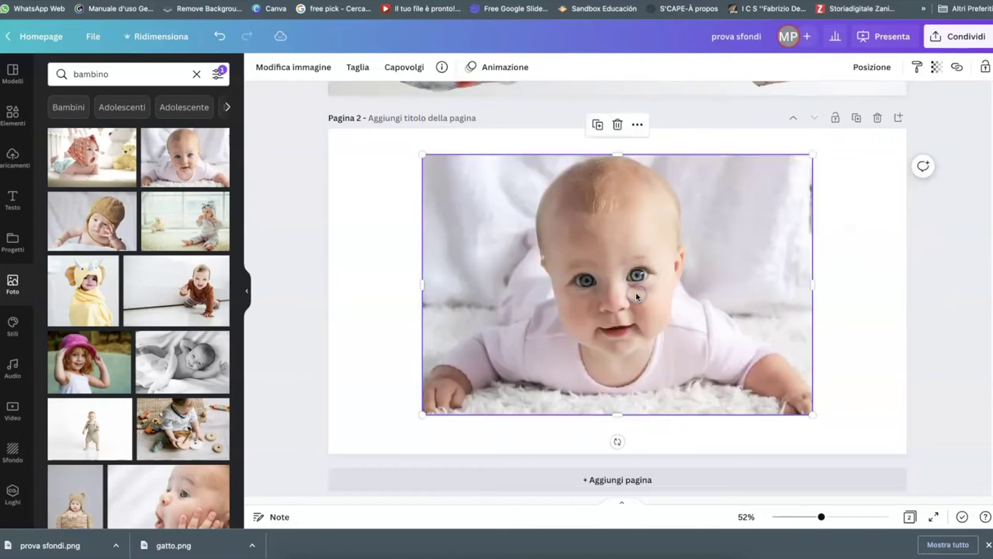
Step: Download only page 2 with the baby photo as a PNG
left_click(956, 36)
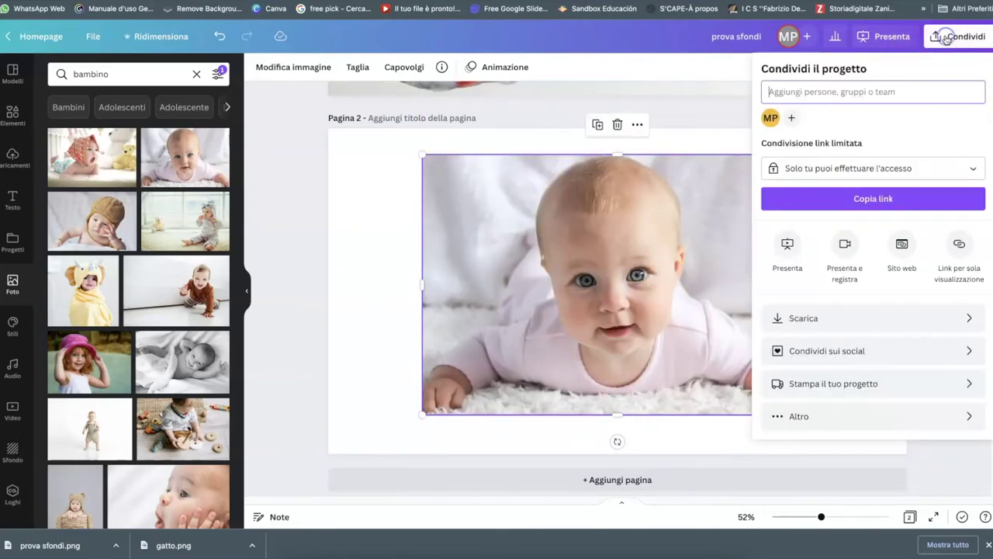
left_click(795, 319)
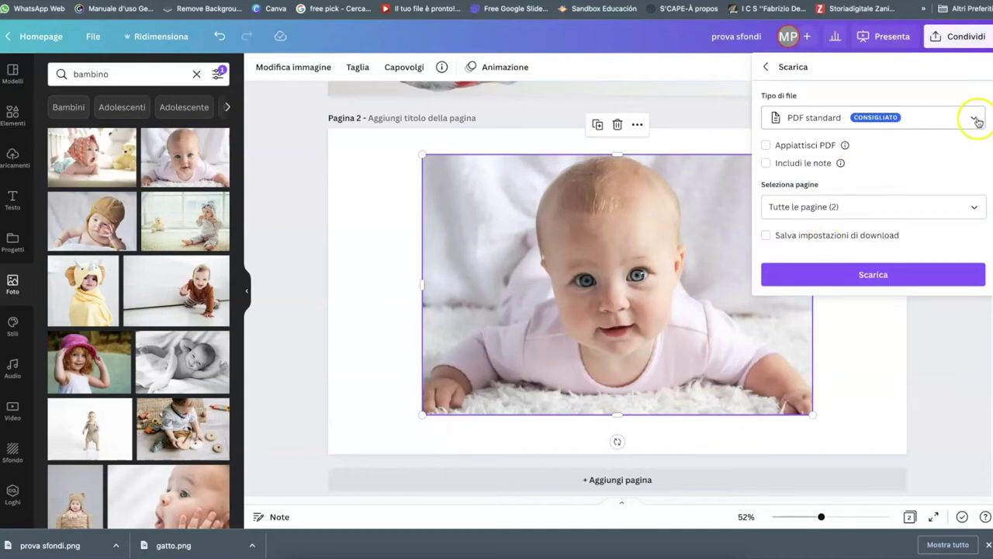
left_click(977, 120)
left_click(799, 152)
left_click(960, 260)
left_click(874, 381)
left_click(874, 321)
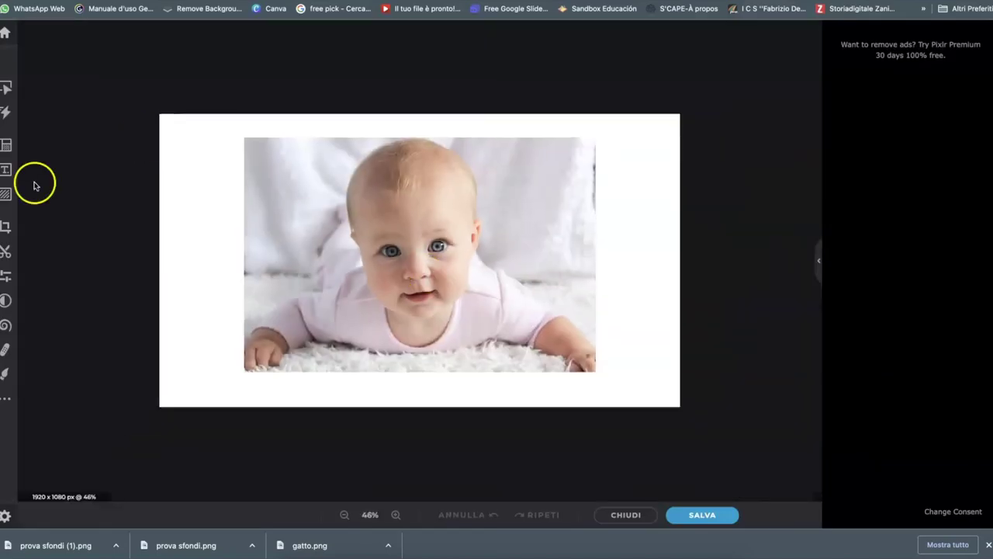
Step: In Pixlr X, erase the background and body around the baby's head with the cutout brush set to 260 px
left_click(5, 250)
left_click(110, 115)
left_click_drag(55, 303, 96, 303)
mouse_move(252, 128)
left_mouse_down()
mouse_move(412, 308)
mouse_move(595, 131)
mouse_move(273, 188)
left_mouse_up()
mouse_move(613, 124)
left_mouse_down()
mouse_move(721, 160)
mouse_move(561, 375)
left_mouse_up()
scroll(684, 316, "up", 5)
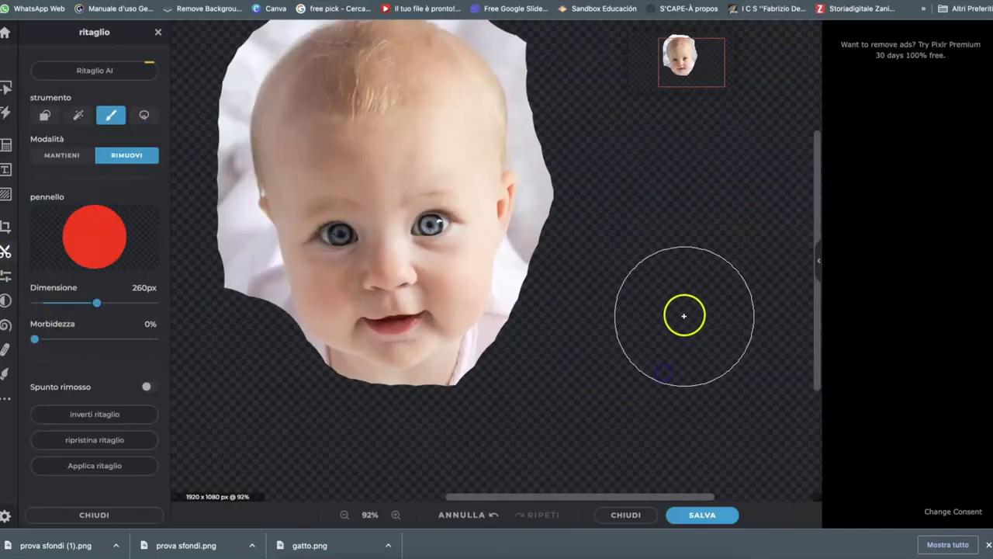
Step: Remove the remaining background and neck around the baby's head with the lasso cutout in remove mode
left_click(144, 115)
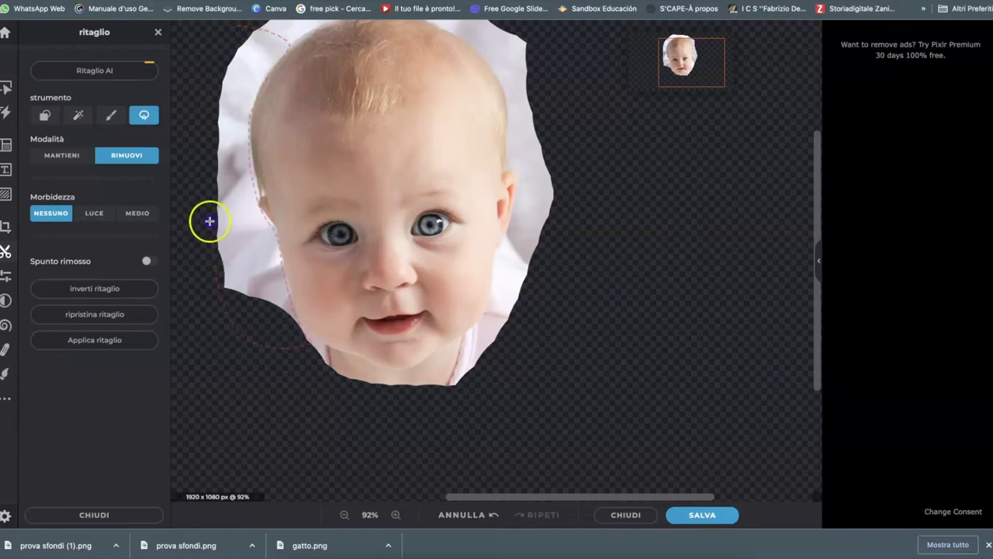
left_click_drag(210, 221, 250, 88)
scroll(251, 89, "up", 2)
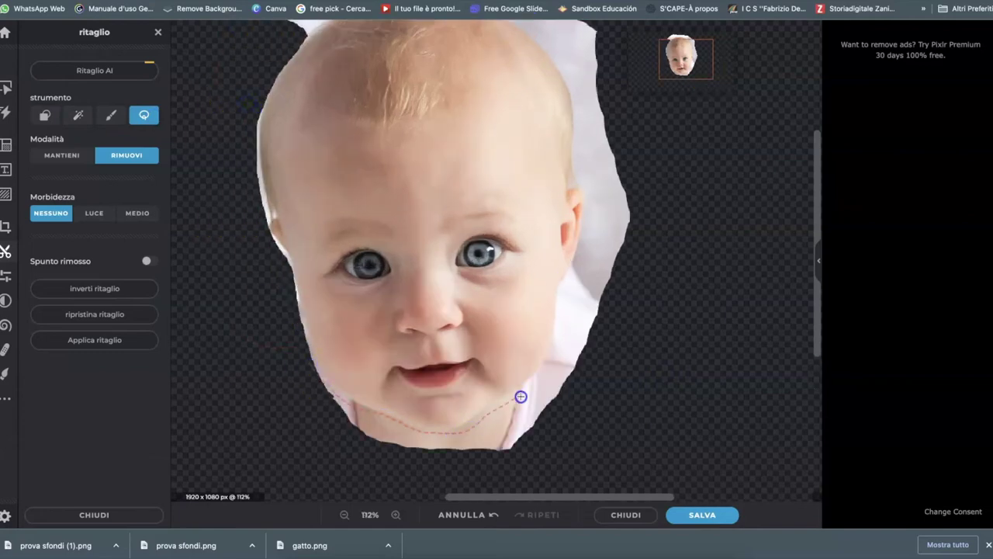
left_click_drag(404, 480, 318, 376)
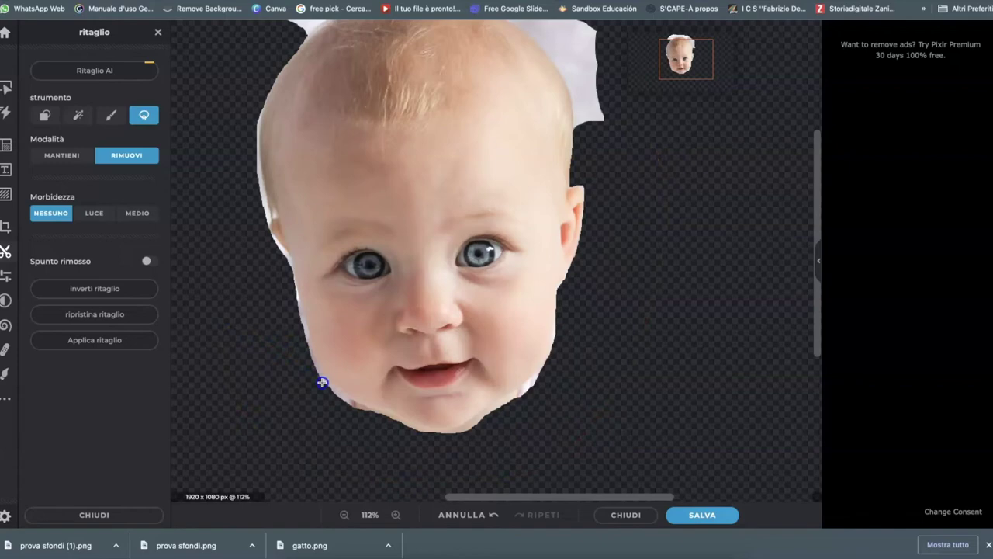
scroll(298, 163, "up", 3)
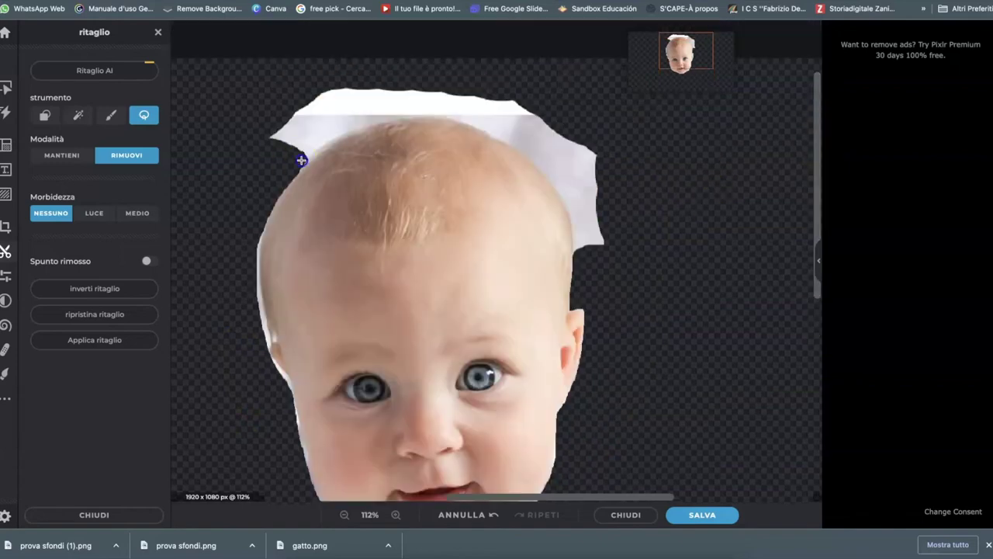
left_click_drag(574, 245, 304, 164)
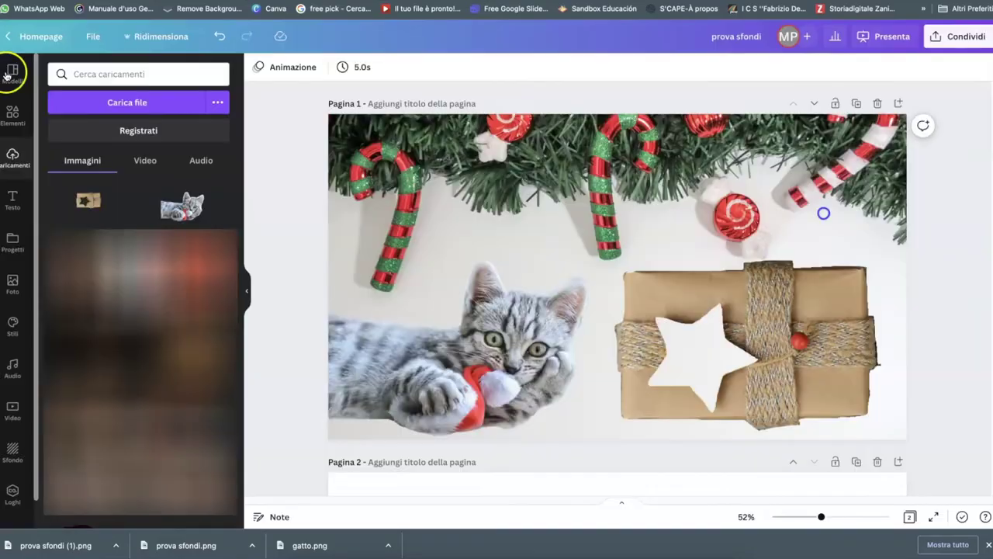
Step: In Canva, upload prova sfondi (1)(1).png and place the baby's head cutout on page 1
left_click(93, 119)
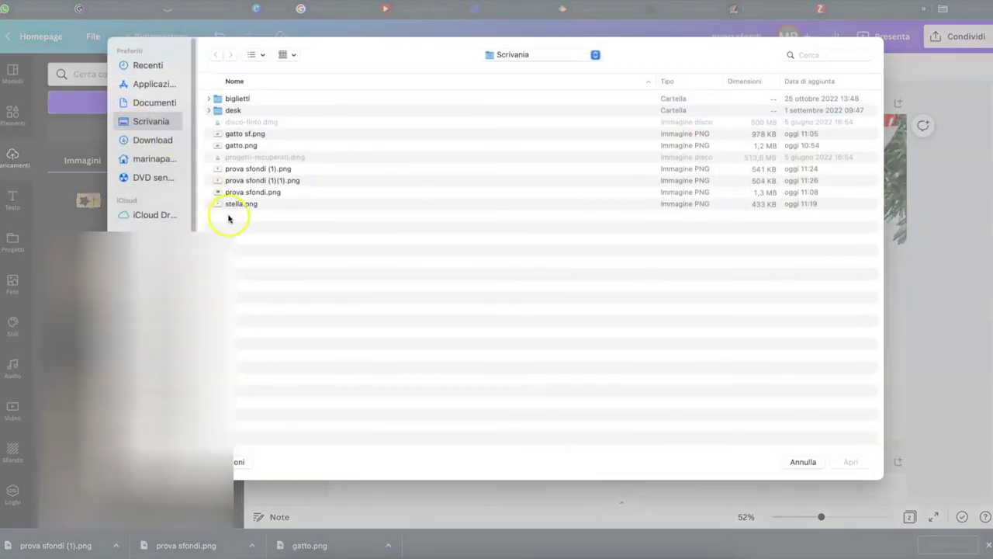
left_click(237, 181)
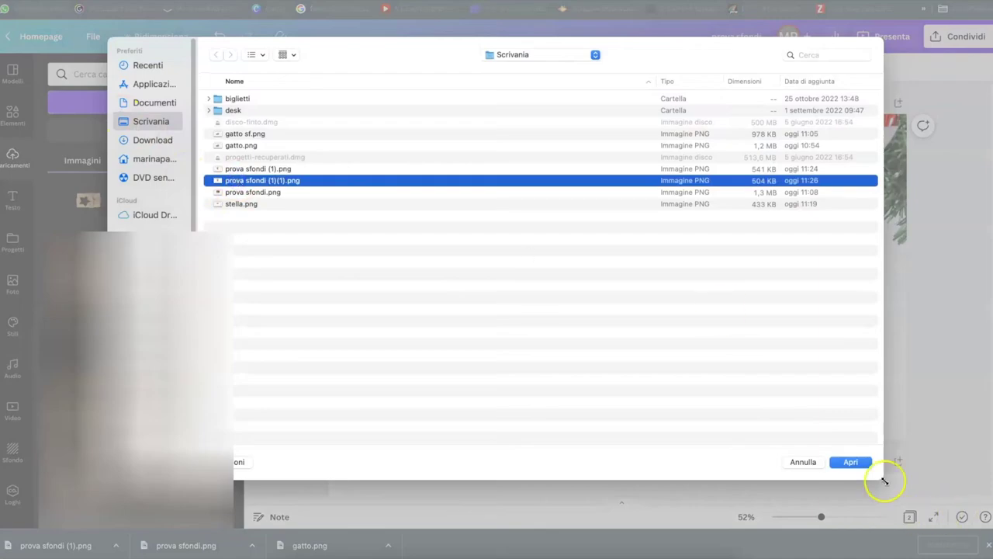
left_click(851, 462)
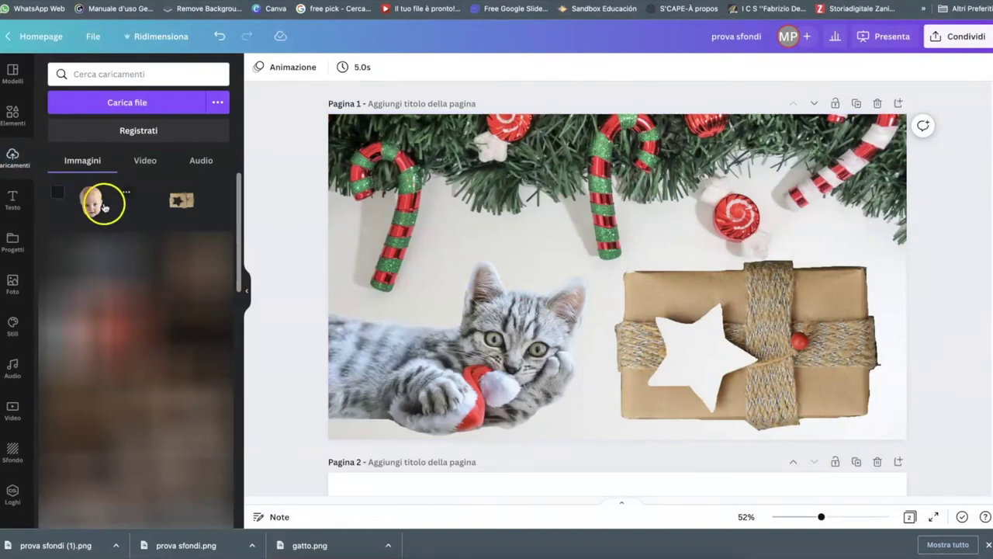
left_click(88, 201)
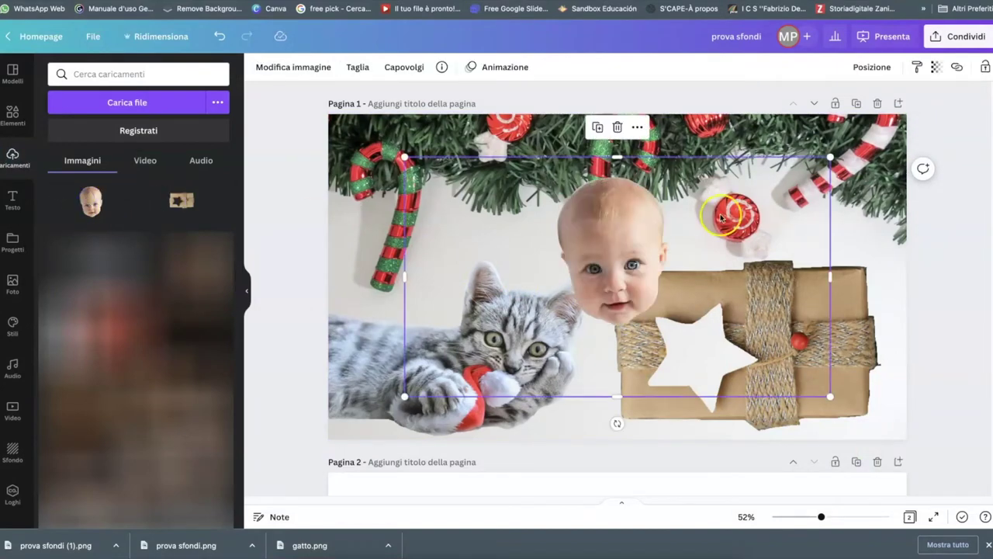
Step: Crop the baby cutout image on page 1 tightly around the head
left_click(350, 68)
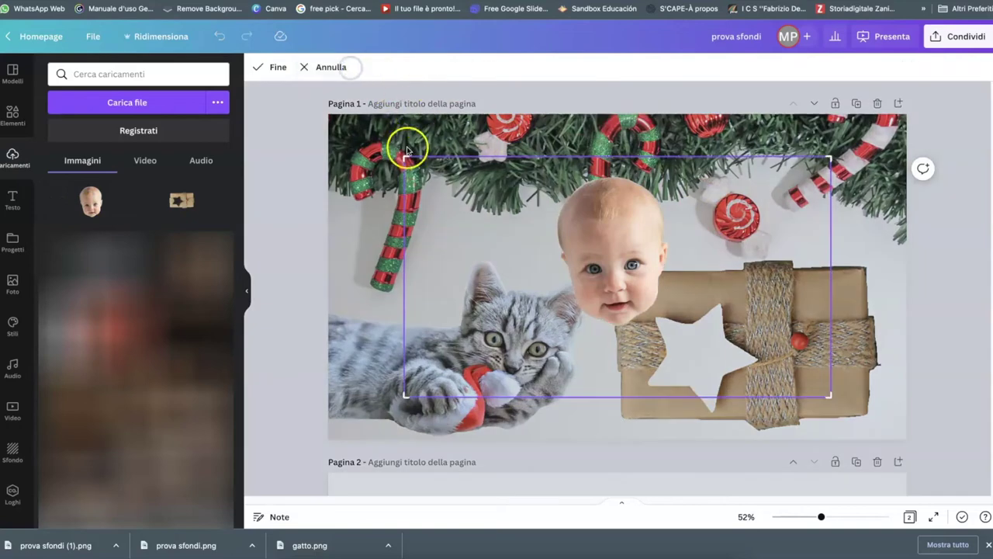
left_click_drag(405, 159, 550, 169)
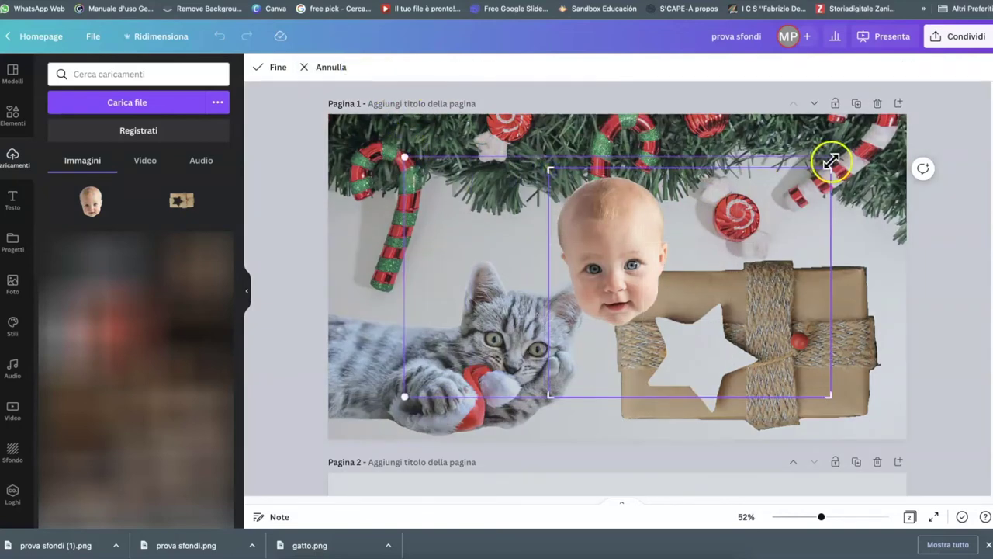
left_click_drag(828, 167, 672, 170)
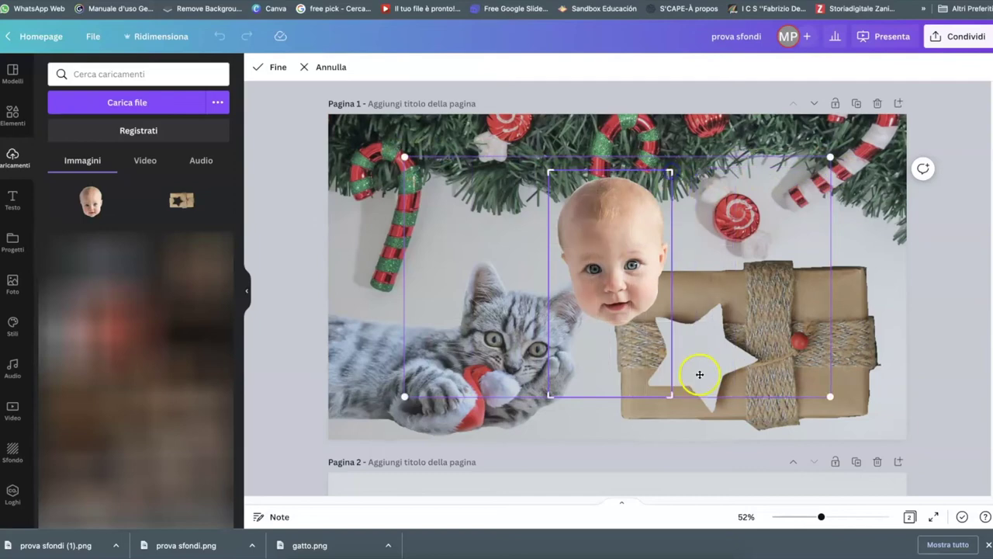
left_click_drag(672, 396, 669, 334)
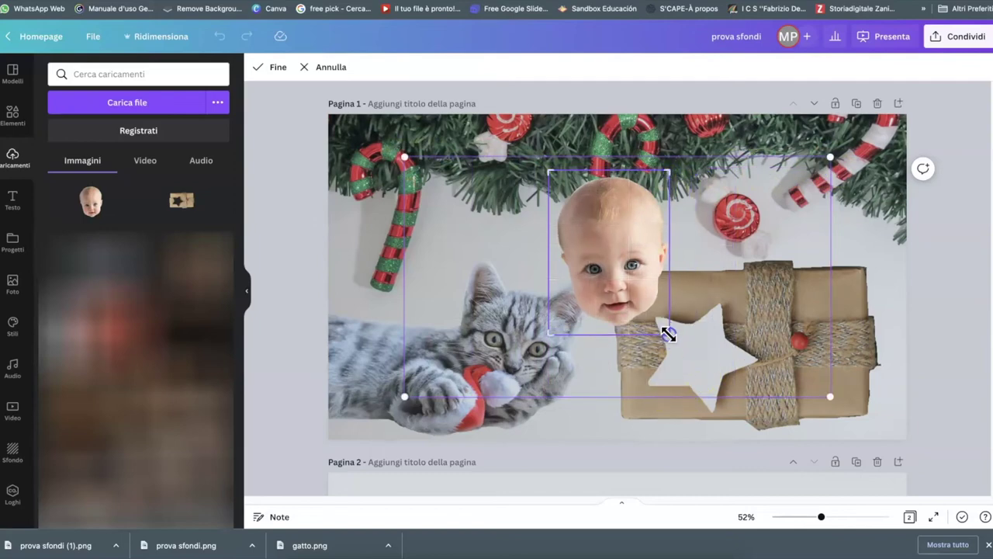
left_click(966, 303)
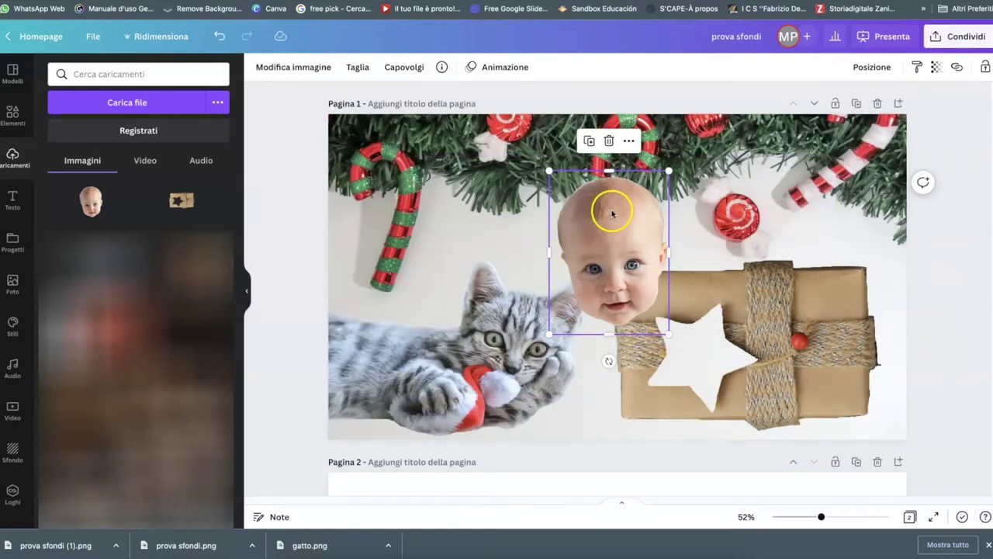
Step: Move the baby's head over the star hole in the gift and scale it down to about the star's size
left_click_drag(612, 211, 700, 330)
left_click_drag(758, 289, 732, 324)
left_click_drag(683, 377, 694, 351)
left_click_drag(647, 297, 641, 290)
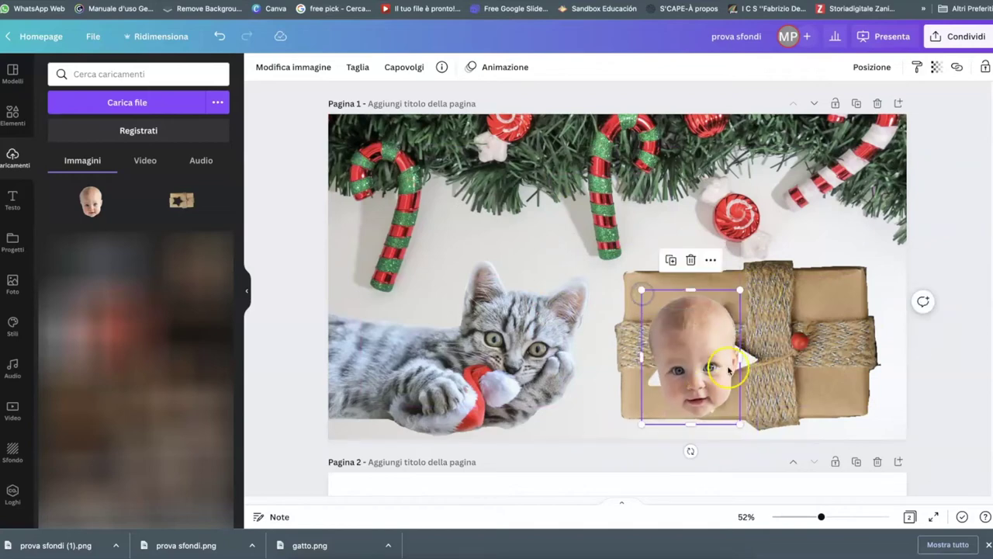
Step: Send the baby's head one level back, behind the gift with the star hole
left_click(867, 68)
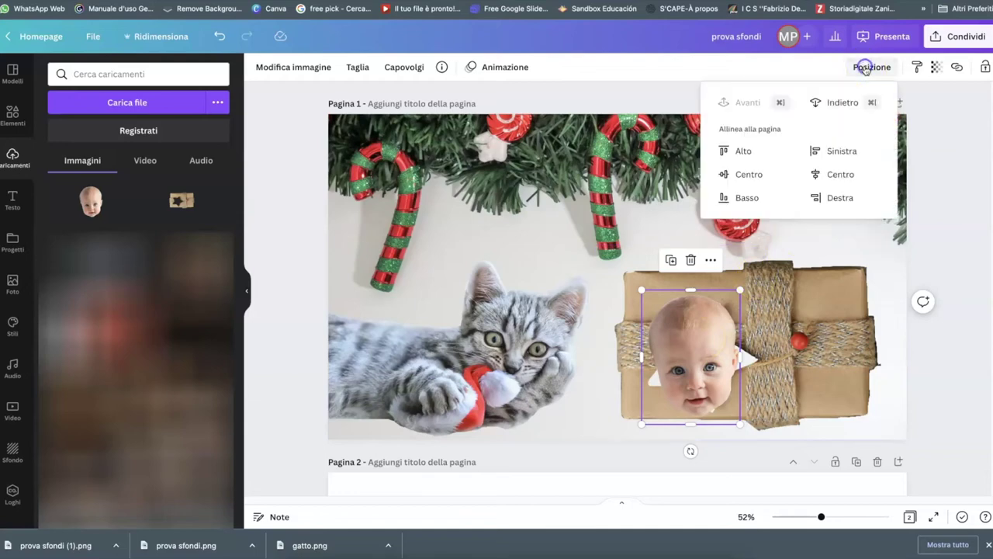
left_click(845, 105)
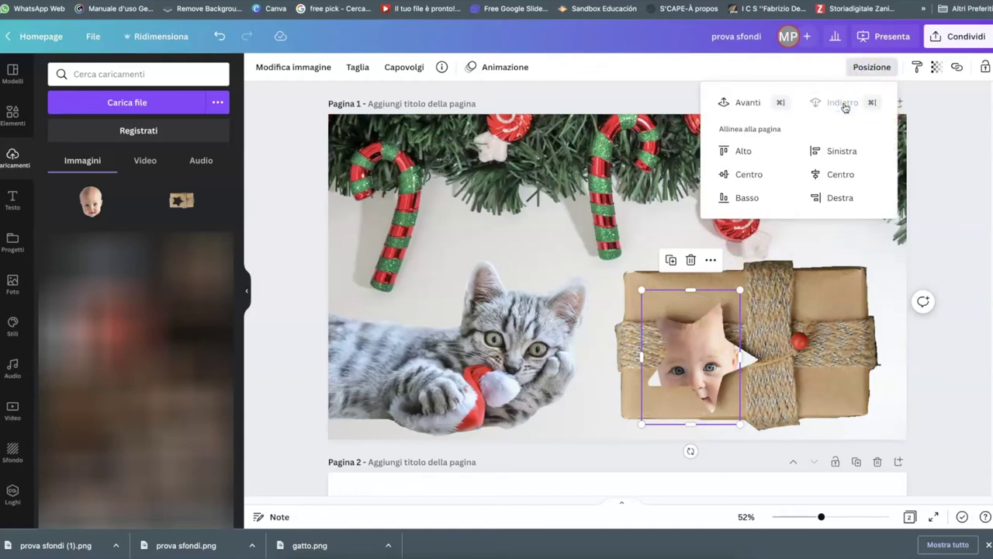
left_click(933, 156)
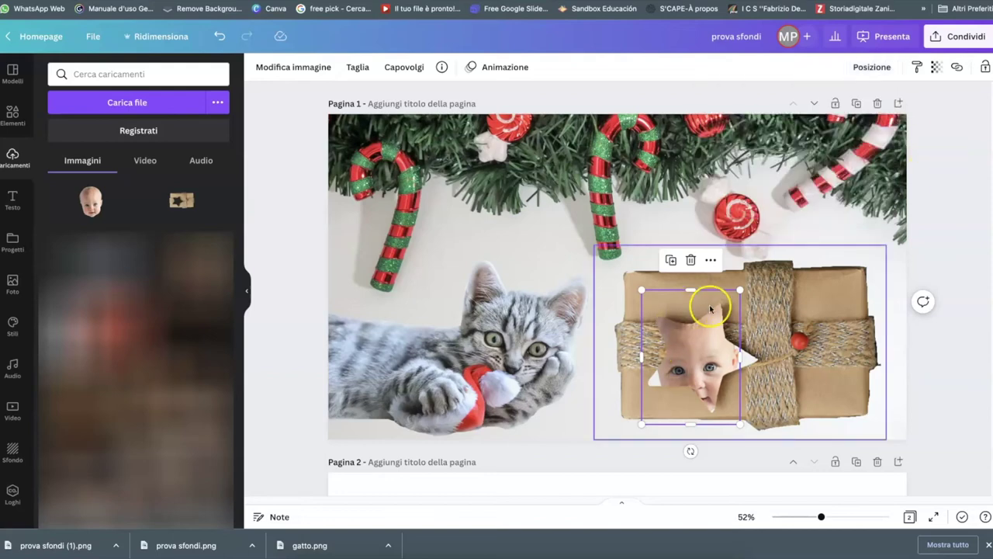
Step: Enlarge the baby's head and the gift slightly and reposition the gift so the face fills the star hole
left_click_drag(741, 289, 766, 275)
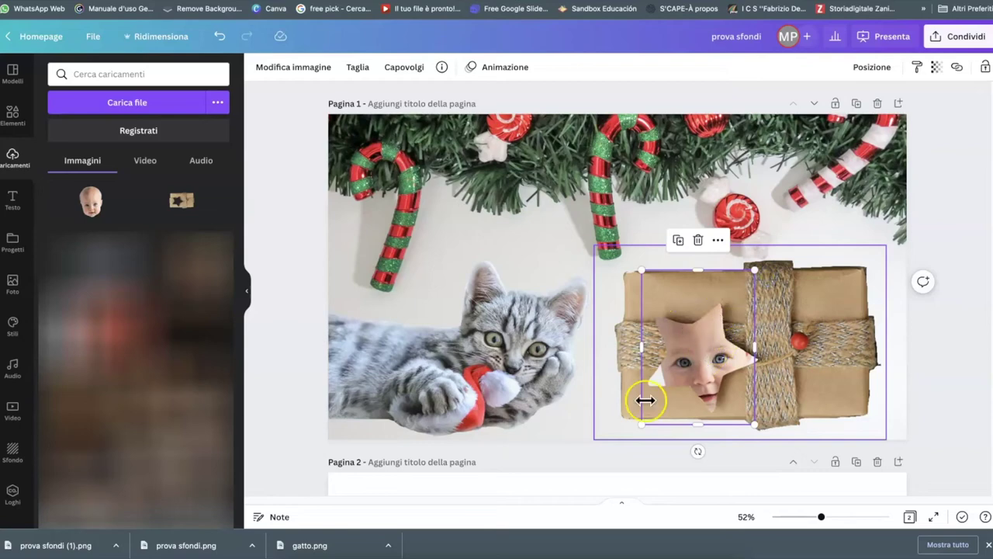
left_click_drag(640, 425, 616, 428)
left_click(746, 293)
mouse_move(747, 293)
left_mouse_down()
mouse_move(752, 315)
mouse_move(750, 301)
left_mouse_up()
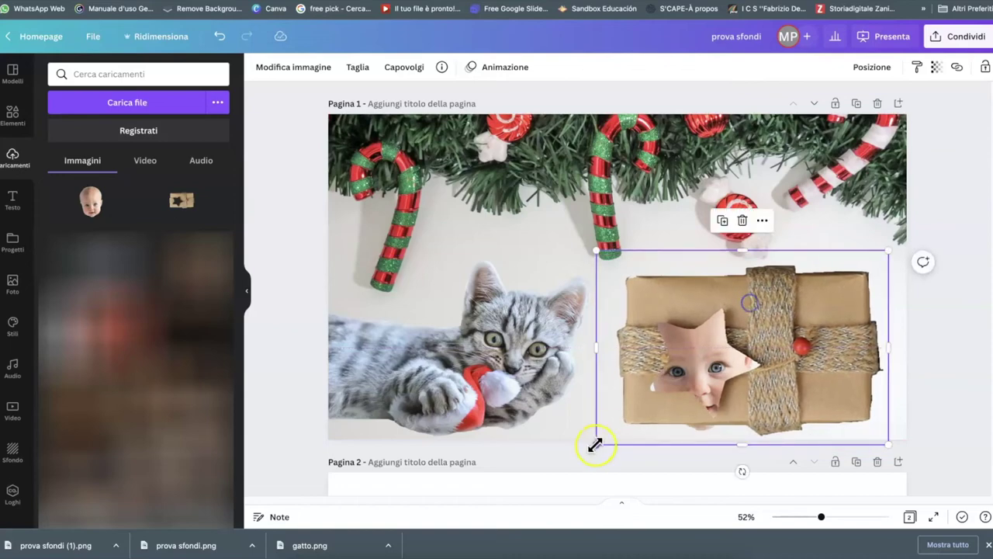
left_click_drag(594, 443, 581, 452)
mouse_move(682, 349)
left_mouse_down()
mouse_move(691, 354)
mouse_move(684, 343)
left_mouse_up()
left_click(946, 271)
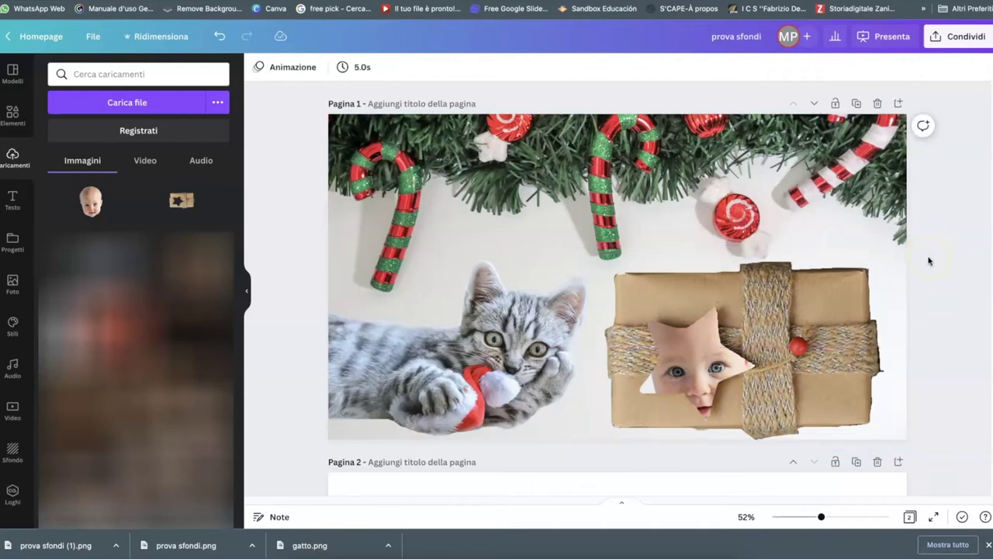
left_click(939, 308)
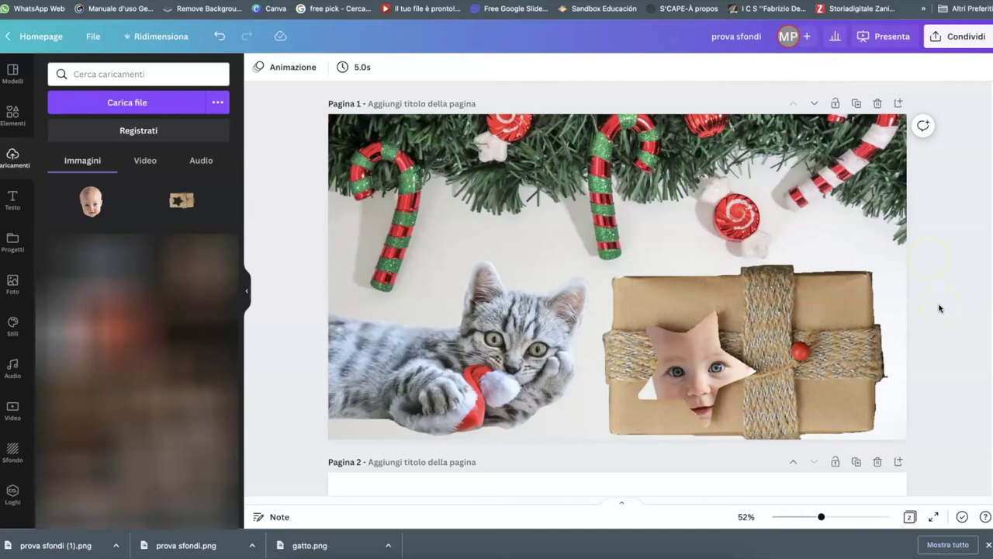
Step: Search the photos for "rosso" and add the red glitter photo to page 1
left_click(13, 276)
left_click(197, 74)
type("r")
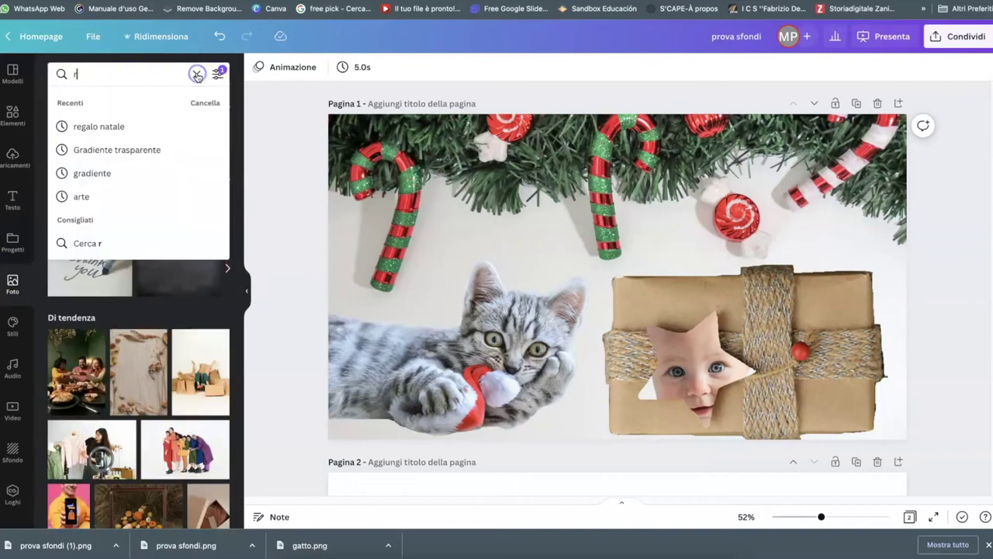
type("osso")
key("Return")
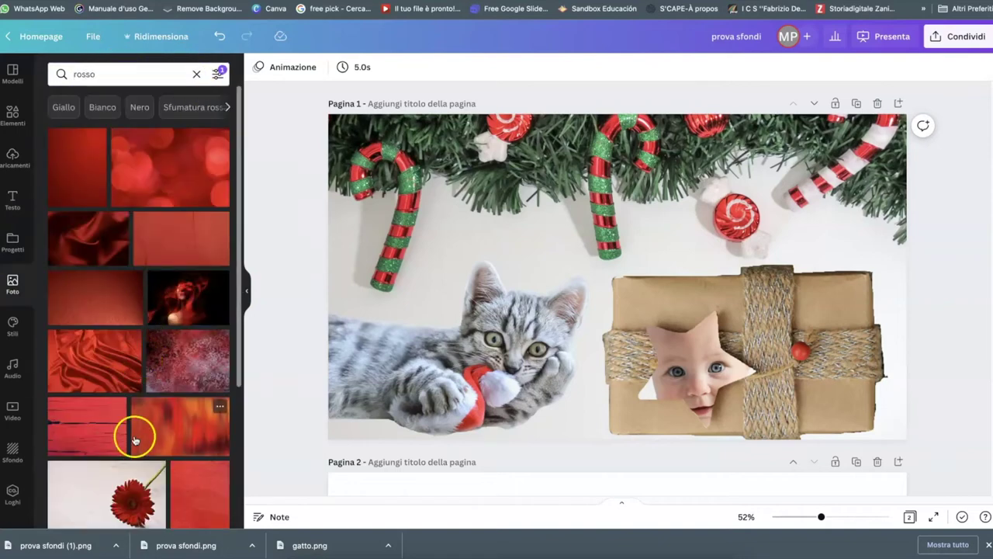
scroll(116, 474, "down", 5)
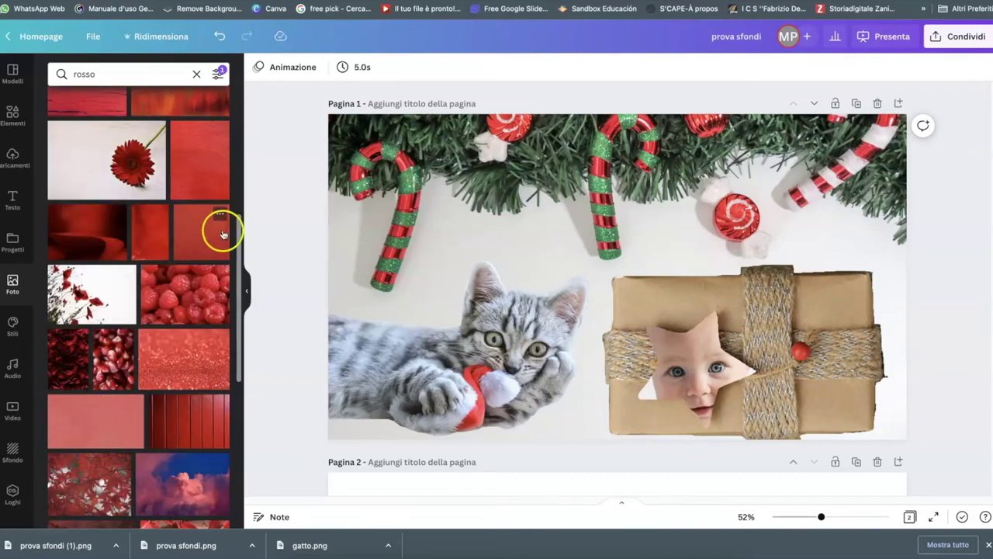
left_click(180, 355)
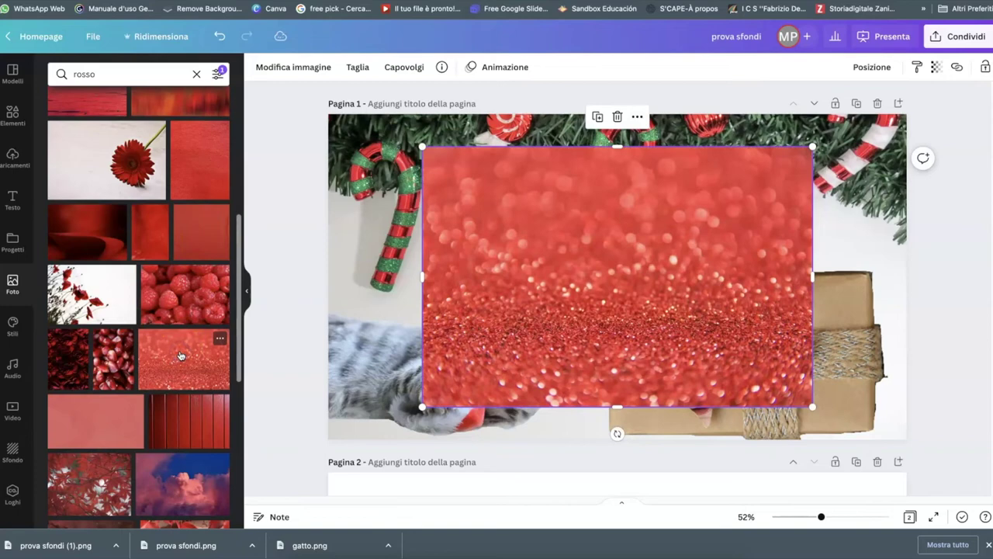
Step: Delete the baby photo from page 2 and move the red glitter photo from page 1 onto it
scroll(683, 395, "down", 1)
left_click(687, 464)
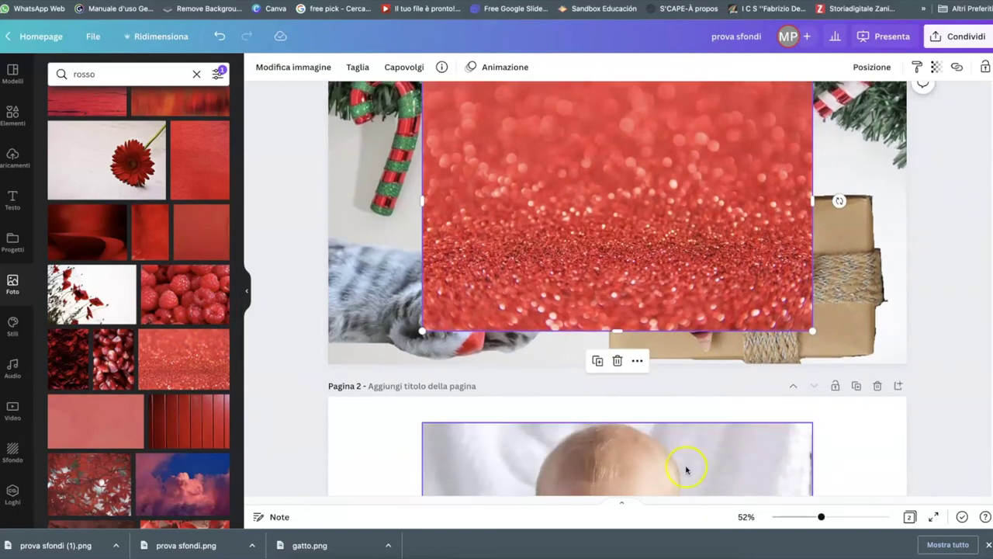
key("Delete")
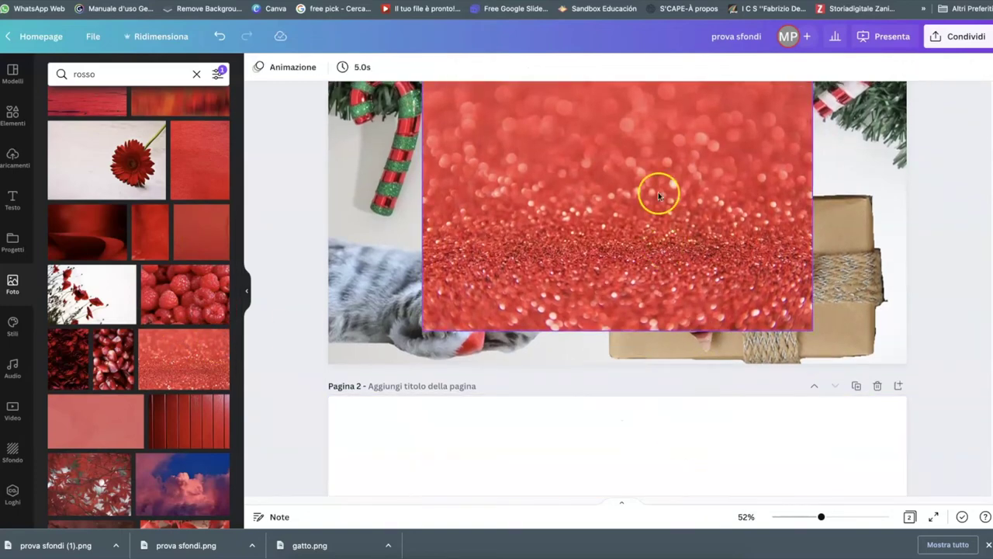
left_click(665, 249)
left_click_drag(647, 195, 650, 500)
scroll(650, 465, "down", 3)
Step: Download only page 2 with the red glitter photo as a PNG named "rossdo" in the Scrivania folder
left_click(959, 37)
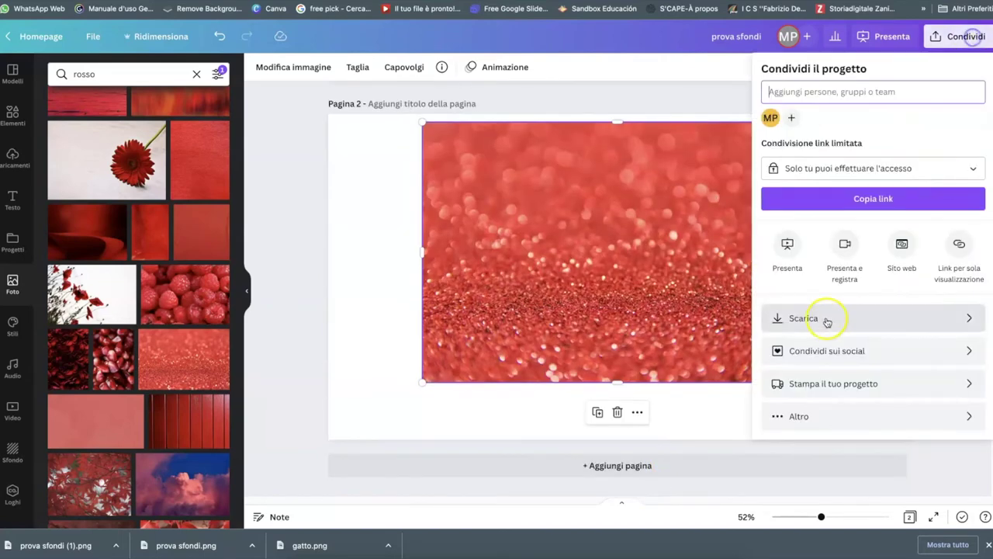
left_click(825, 319)
left_click(892, 117)
left_click(776, 187)
left_click(976, 255)
left_click(975, 318)
left_click(887, 381)
left_click(883, 331)
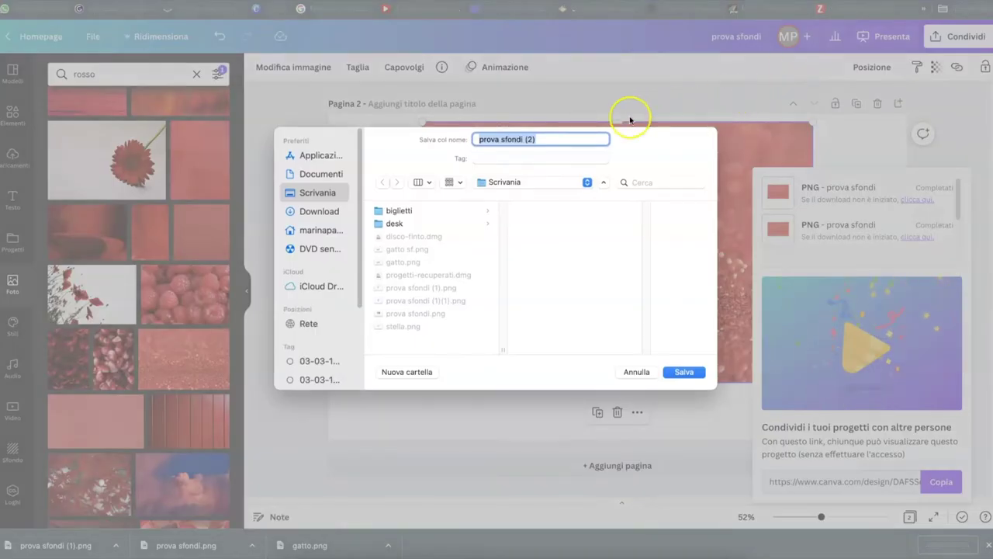
type("rossdo")
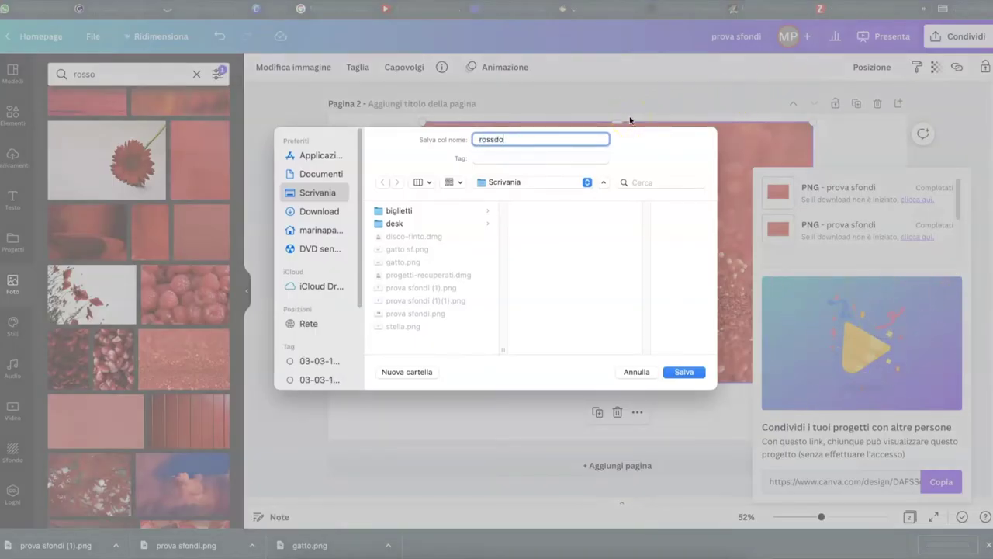
left_click(676, 372)
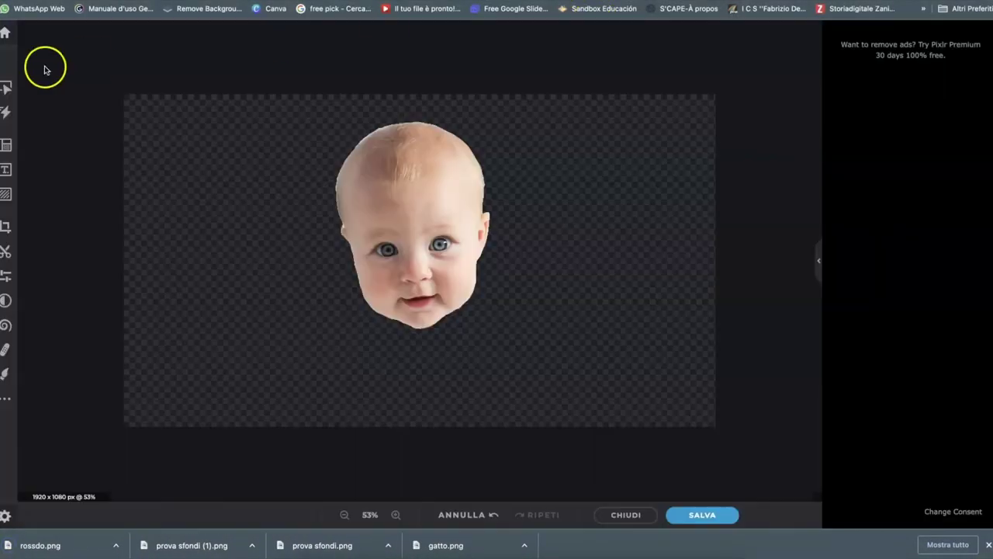
Step: In Pixlr X, open rossdo.png from the Scrivania folder and start the cutout tool
left_click(5, 34)
left_click(484, 215)
left_click(233, 205)
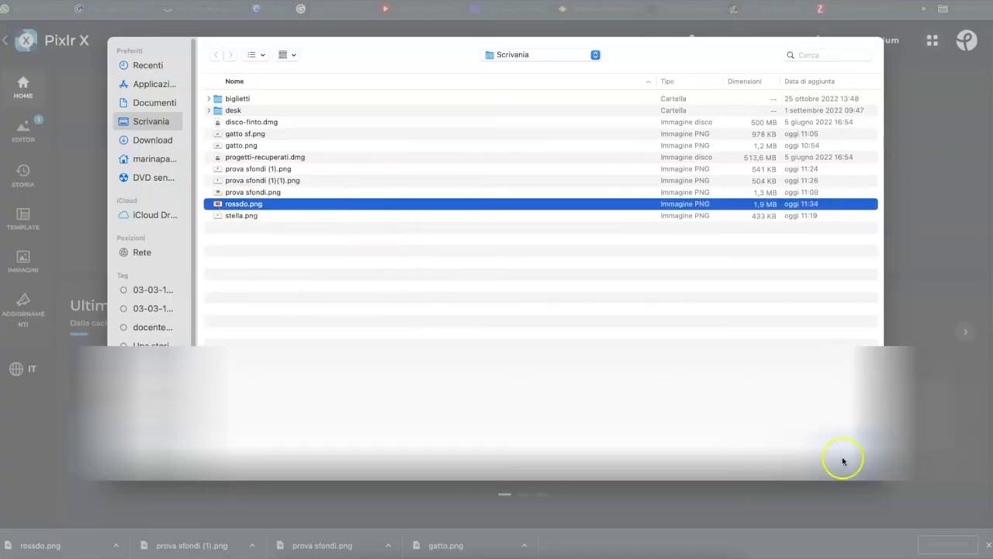
left_click(843, 458)
scroll(725, 293, "down", 2)
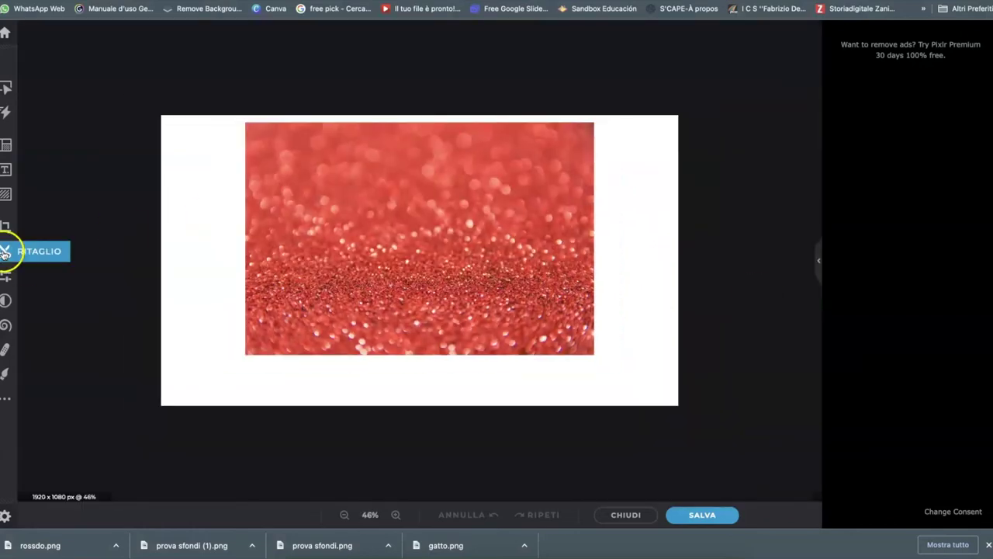
left_click(5, 252)
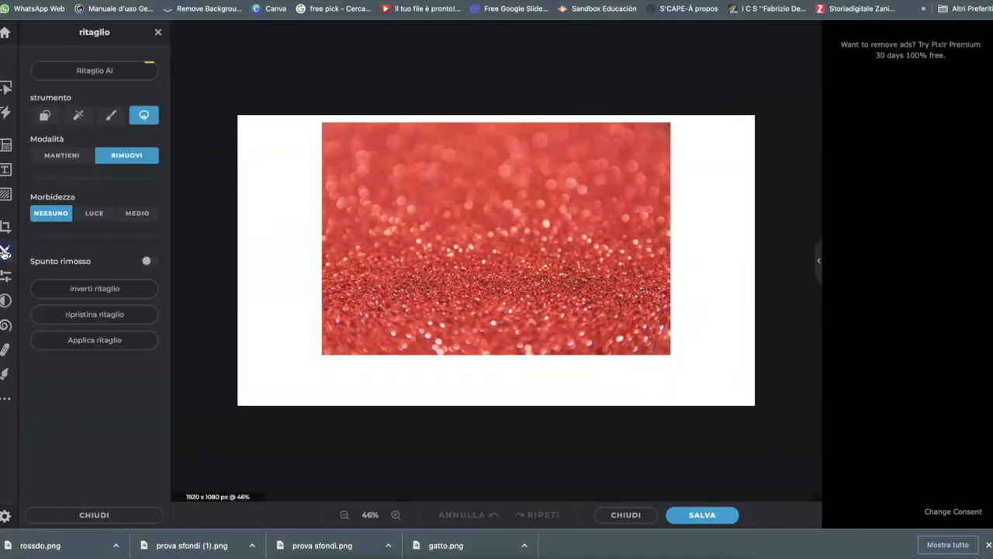
Step: Erase most of the white strip along the image's left edge with a 187 px removal brush
left_click(111, 115)
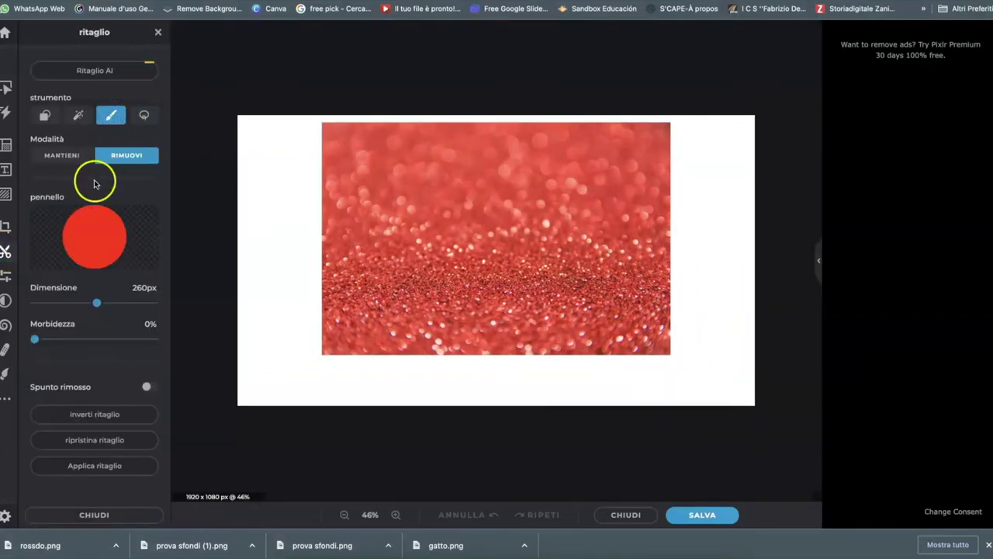
left_click_drag(95, 302, 79, 303)
left_click_drag(246, 100, 241, 351)
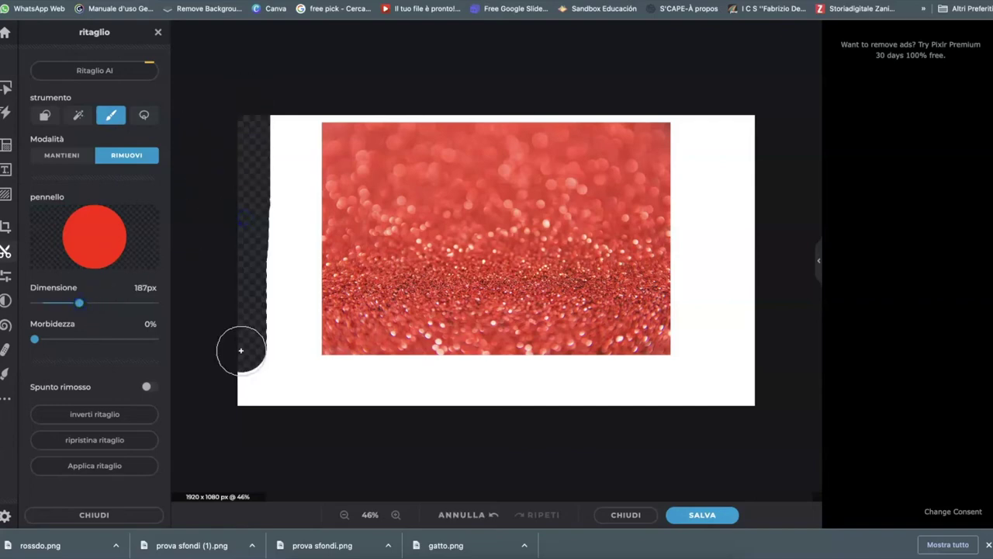
Step: Remove the remaining white margins around the red glitter photo with rectangular cutouts
left_click(46, 116)
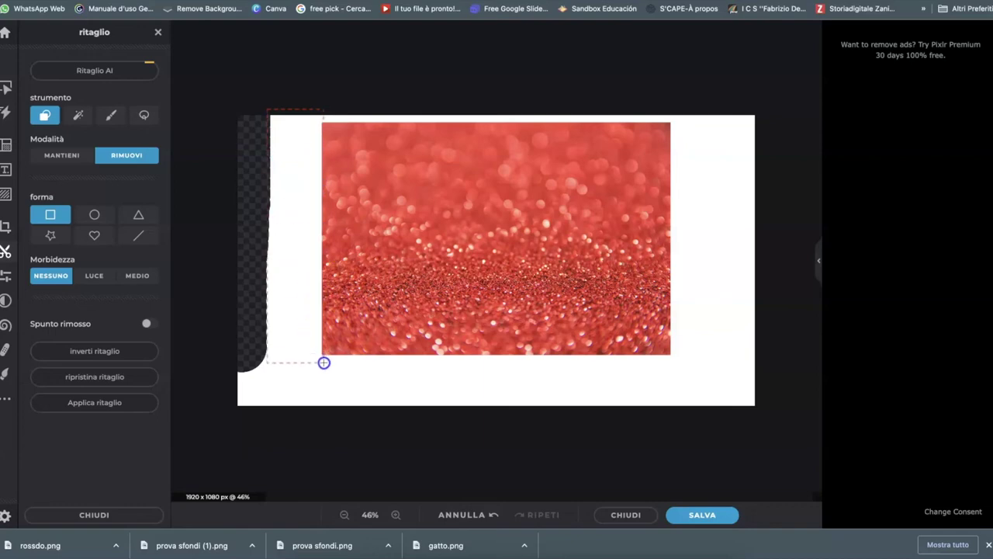
left_click_drag(325, 393, 322, 416)
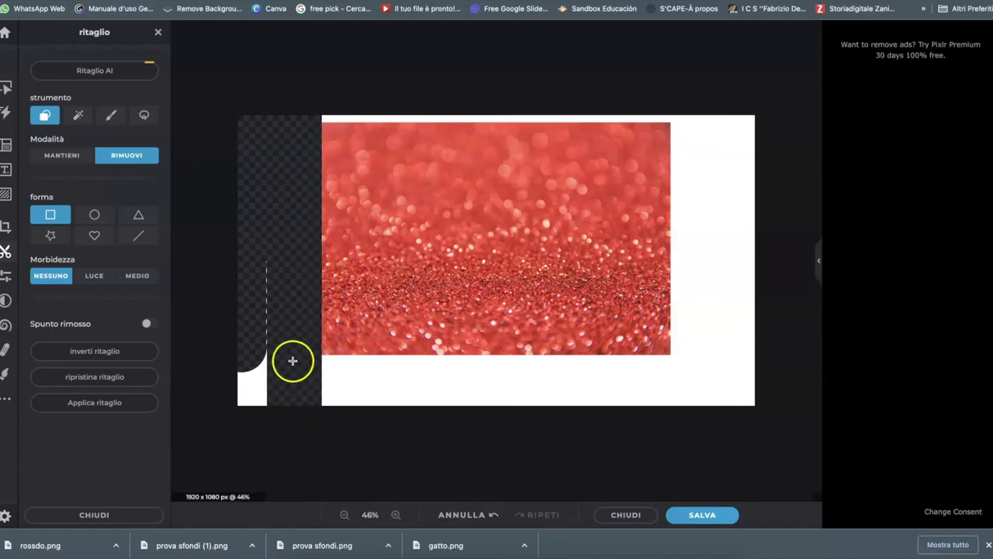
left_click_drag(376, 360, 723, 358)
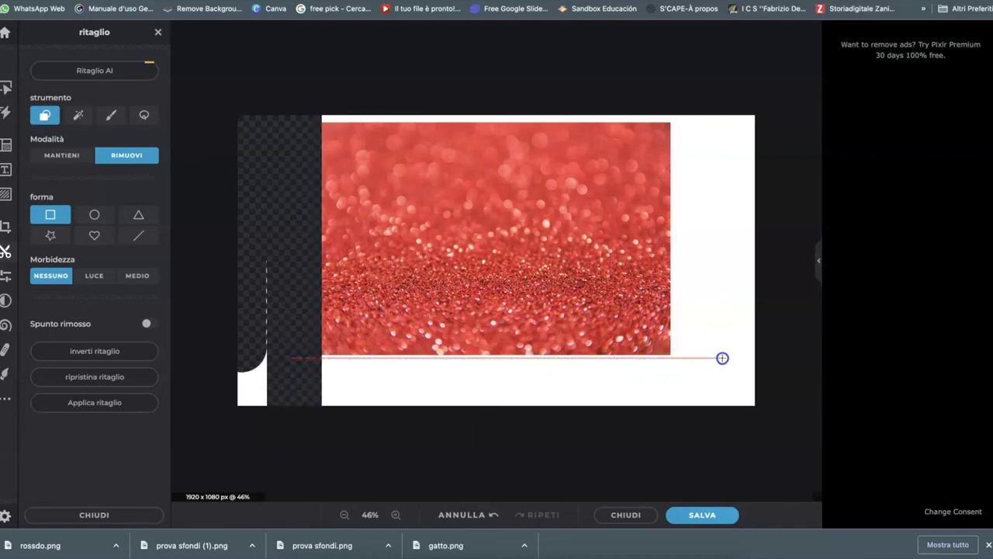
left_click_drag(780, 430, 780, 430)
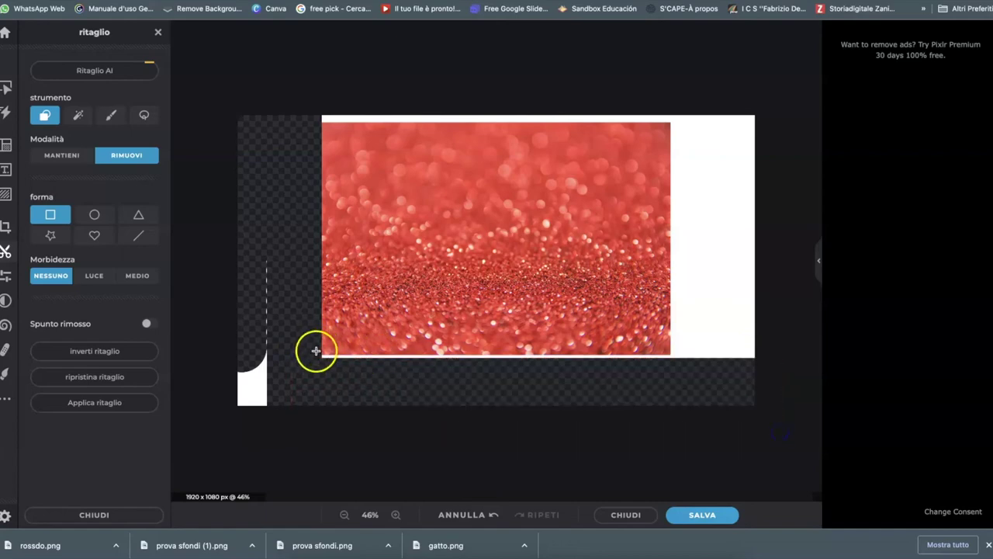
left_click_drag(665, 100, 770, 368)
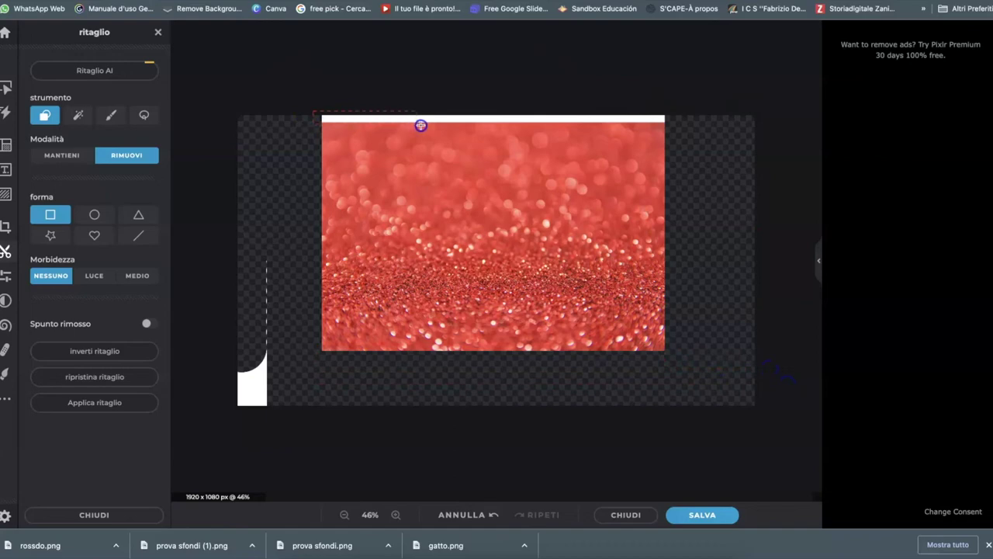
left_click_drag(681, 124, 681, 124)
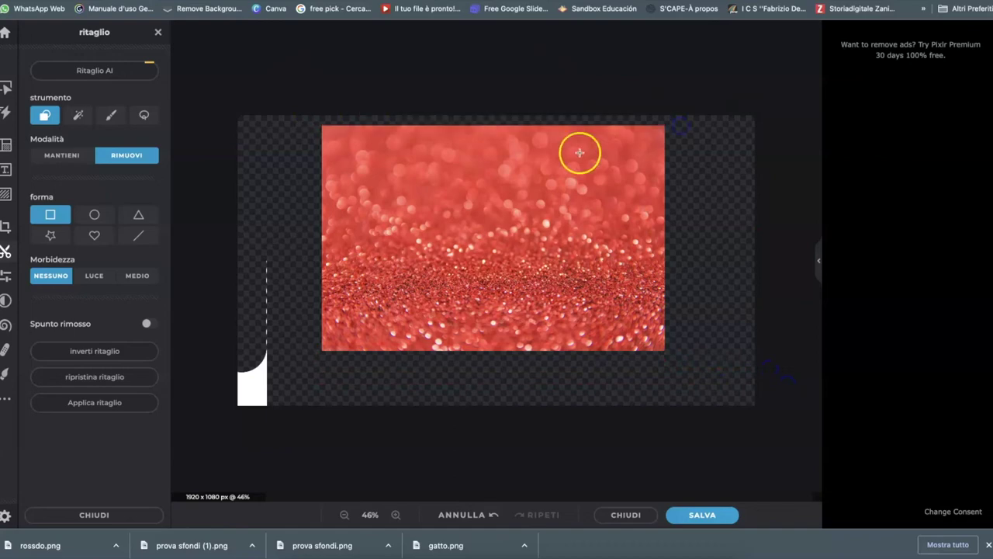
left_click_drag(291, 438, 290, 435)
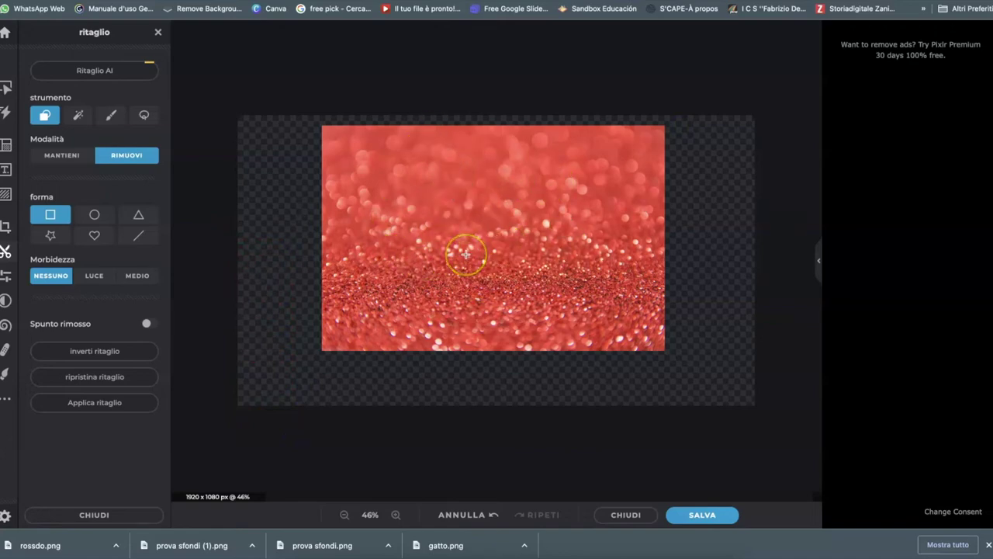
Step: Cut a small heart out of the glitter photo's upper-left corner and a larger star beneath it
left_click(93, 236)
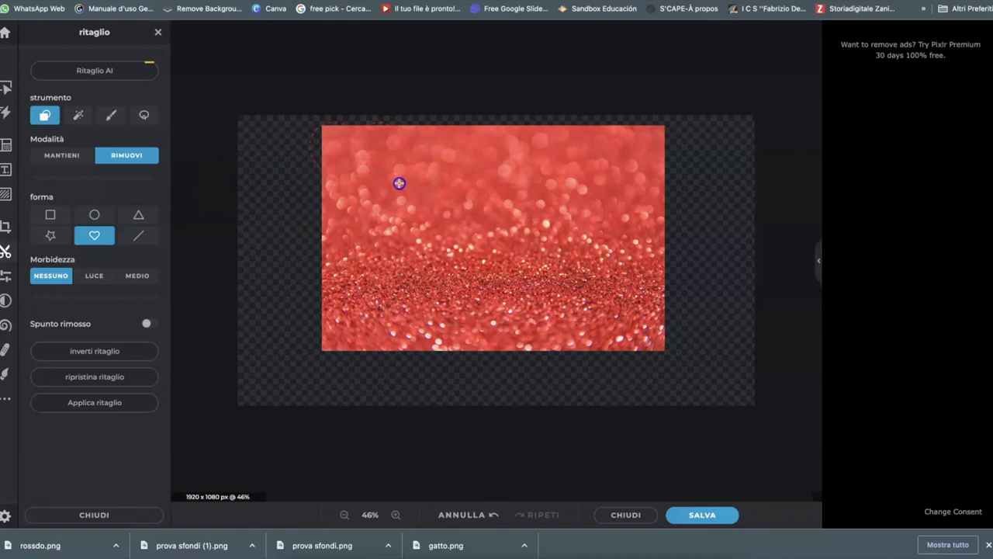
left_click(338, 143)
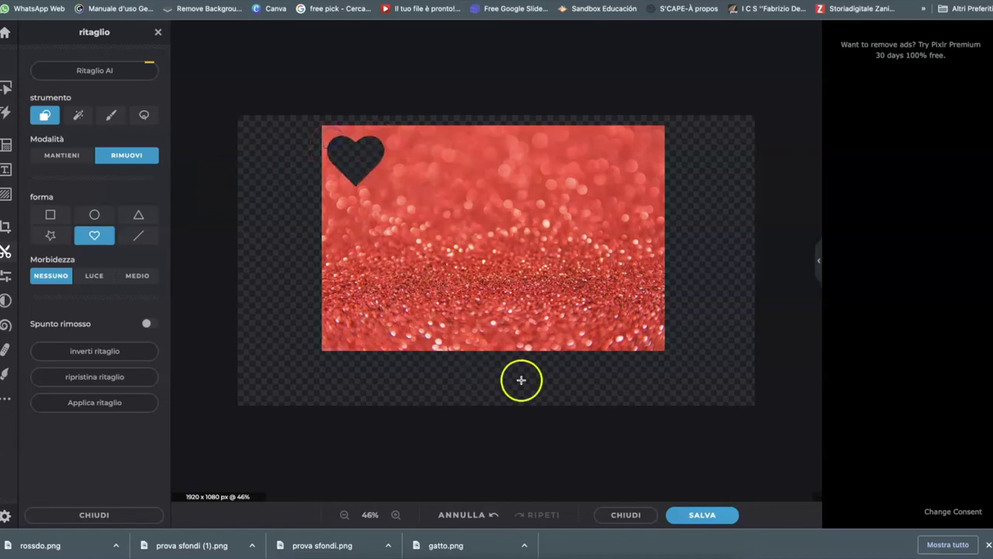
left_click(51, 235)
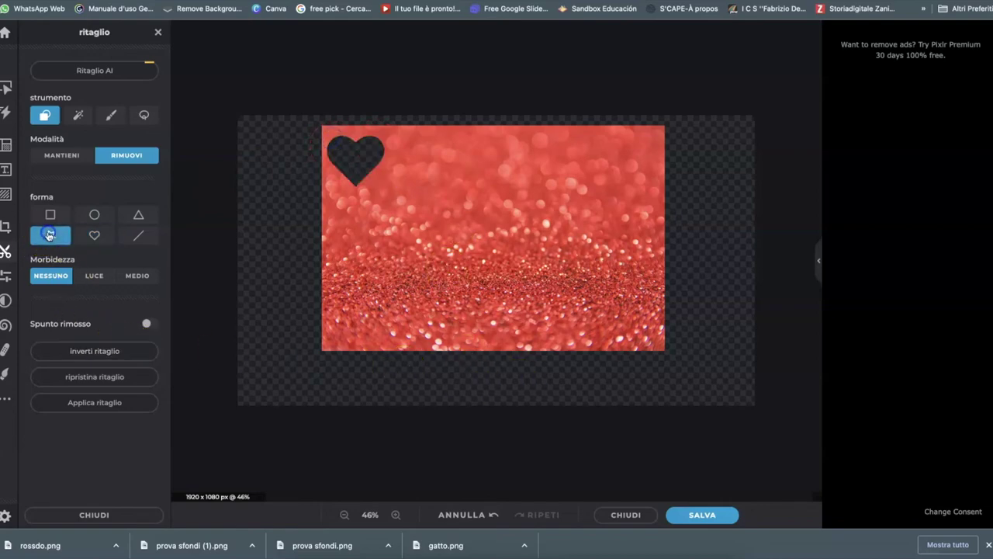
left_click(410, 281)
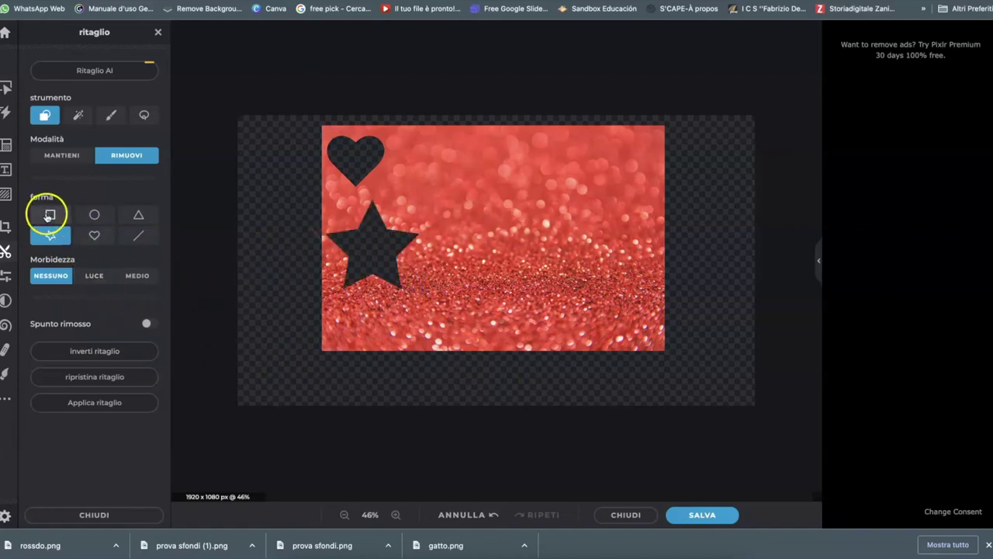
Step: Cut an oval out of the glitter photo's upper right-centre area and a wide triangle near its lower edge
left_click(94, 214)
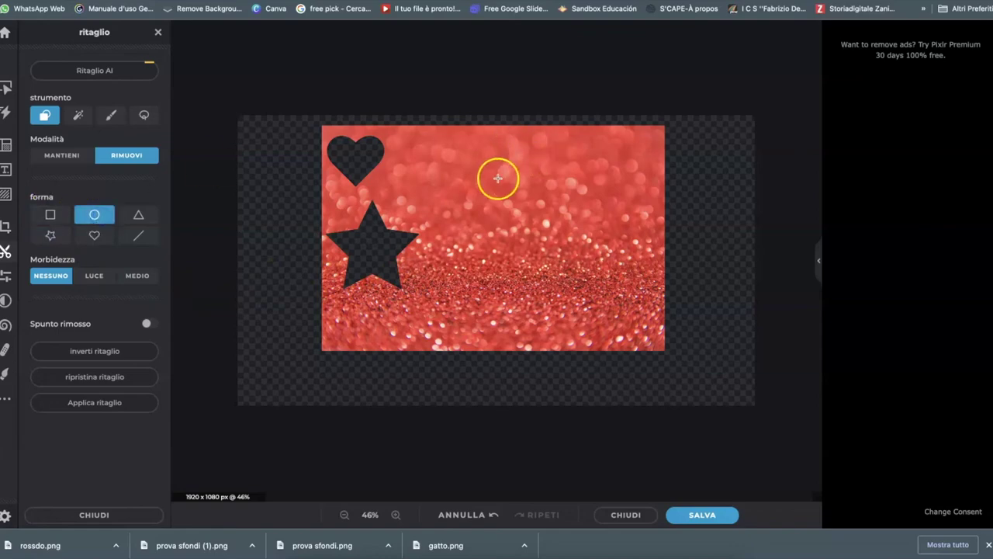
left_click(574, 245)
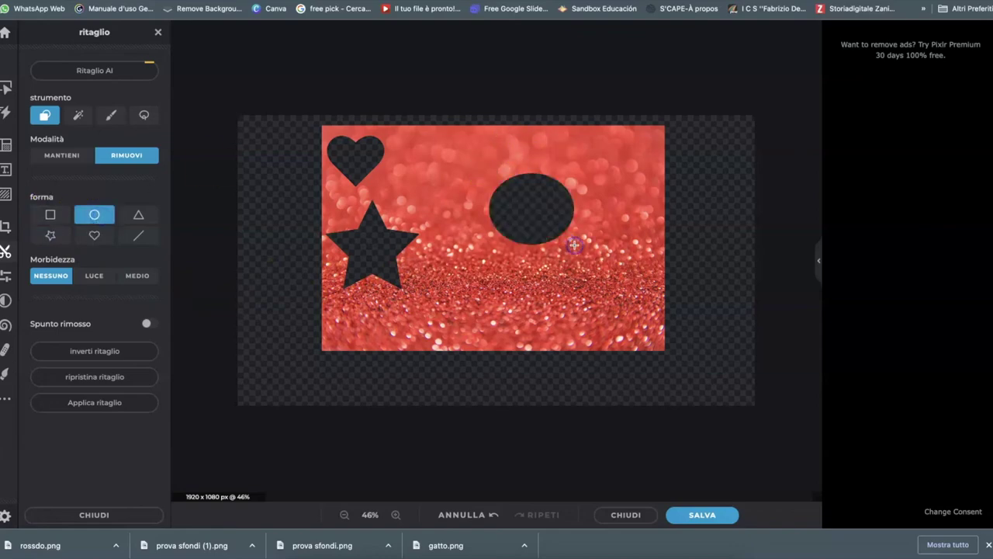
left_click(138, 215)
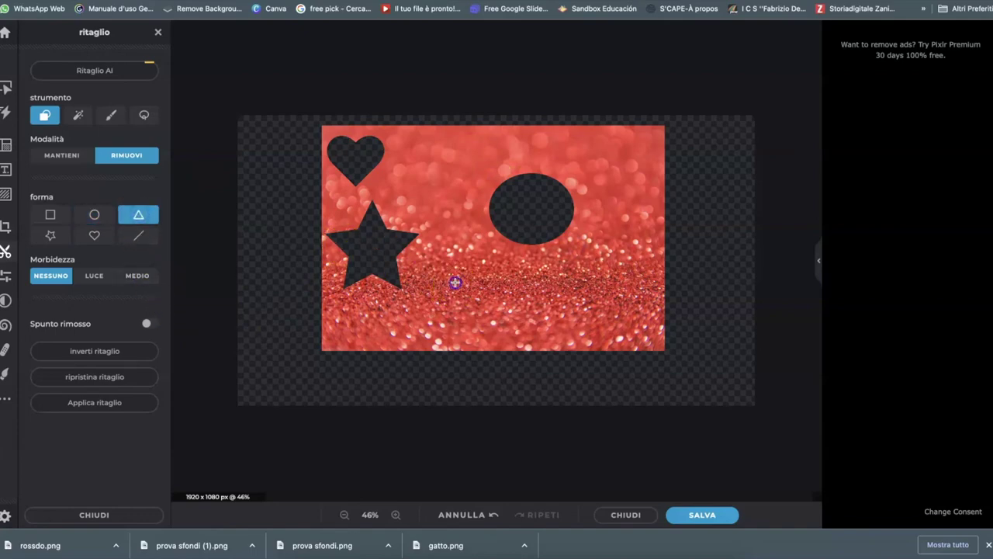
left_click_drag(520, 327, 520, 328)
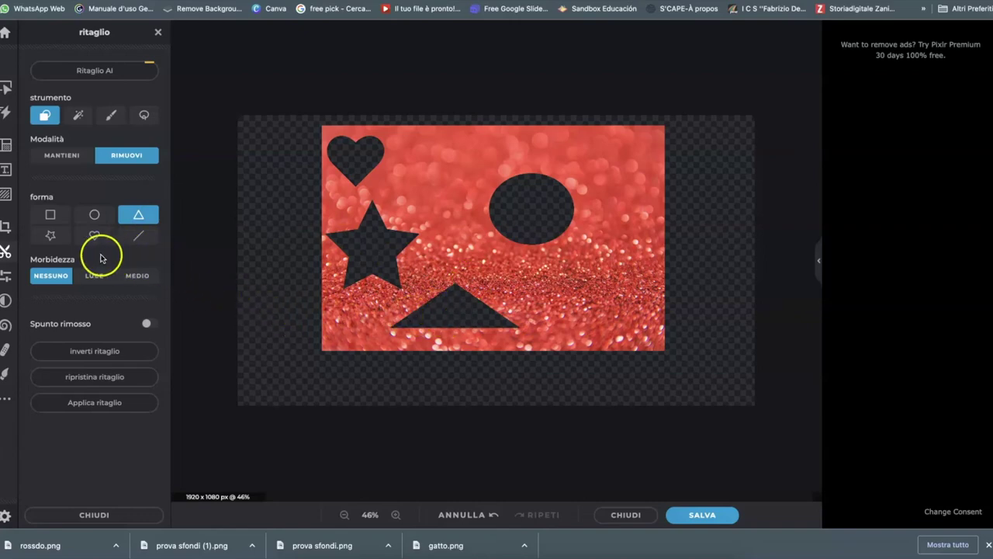
Step: Cut a short slanted line between the heart and the oval, and a rectangle in the glitter photo's lower-right area
left_click(138, 236)
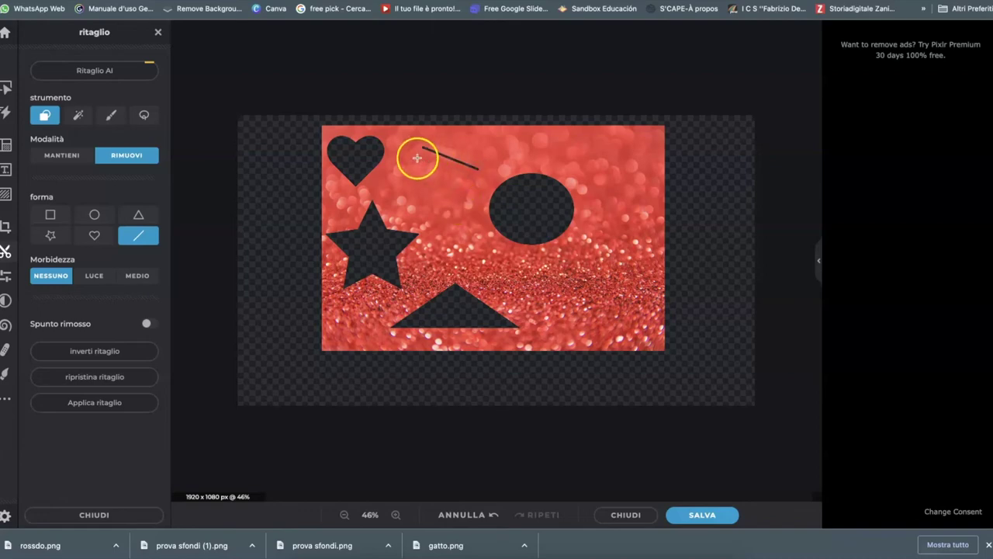
left_click(48, 215)
left_click_drag(546, 268, 574, 268)
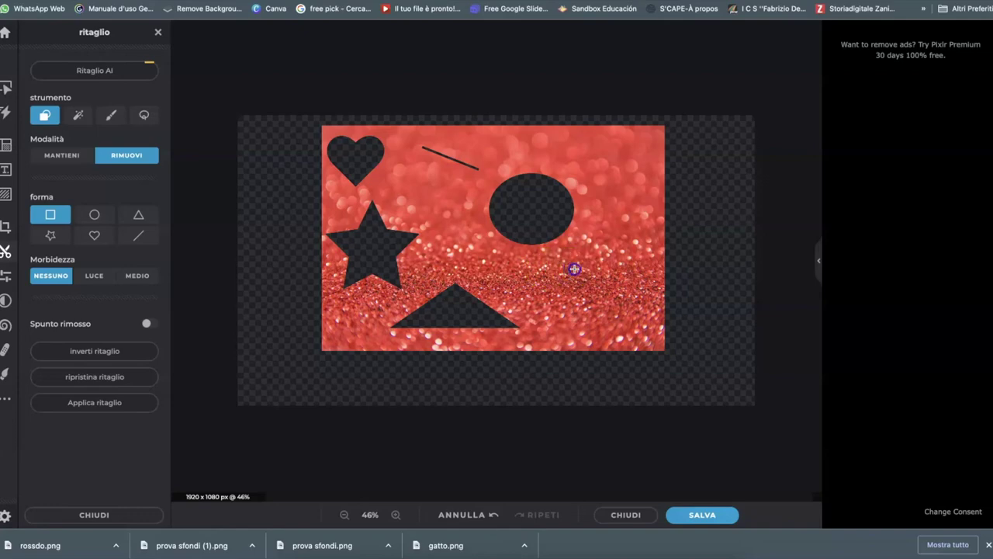
left_click_drag(628, 308, 629, 308)
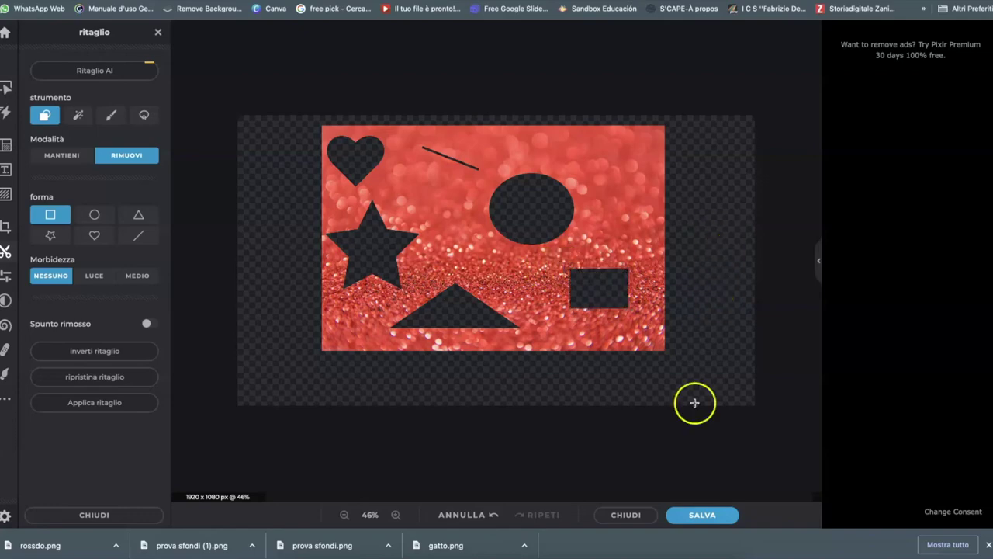
Step: Save the cutout as a transparent PNG named "rosso sf" in the Scrivania folder
left_click(712, 516)
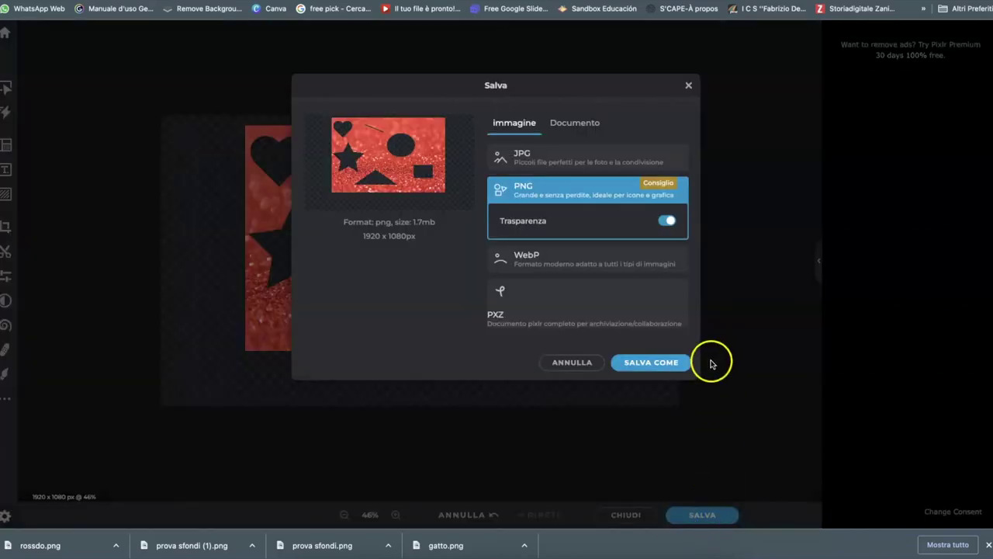
left_click(654, 363)
left_click(505, 139)
key("Return")
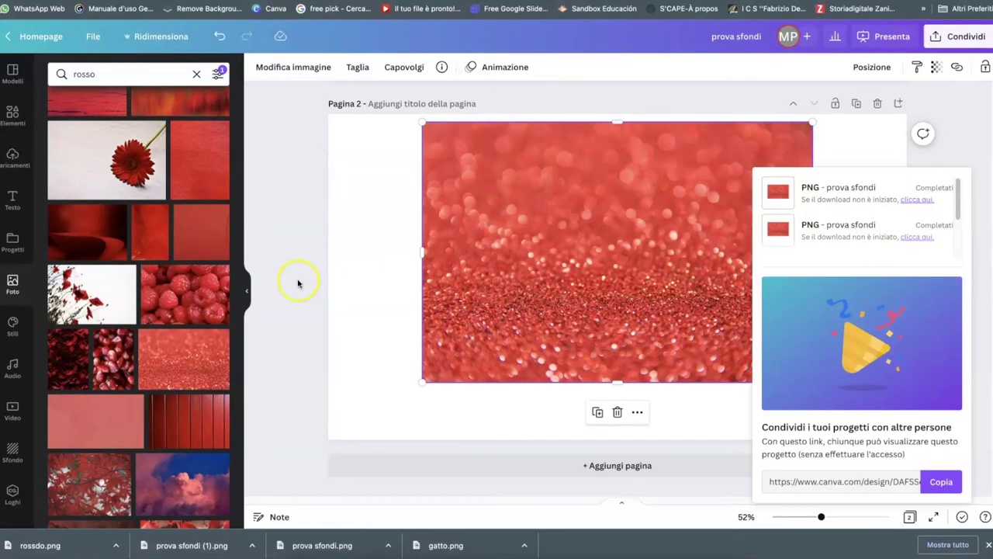
Step: Switch back to the Canva design and delete the red glitter photo from page 2
left_click(245, 295)
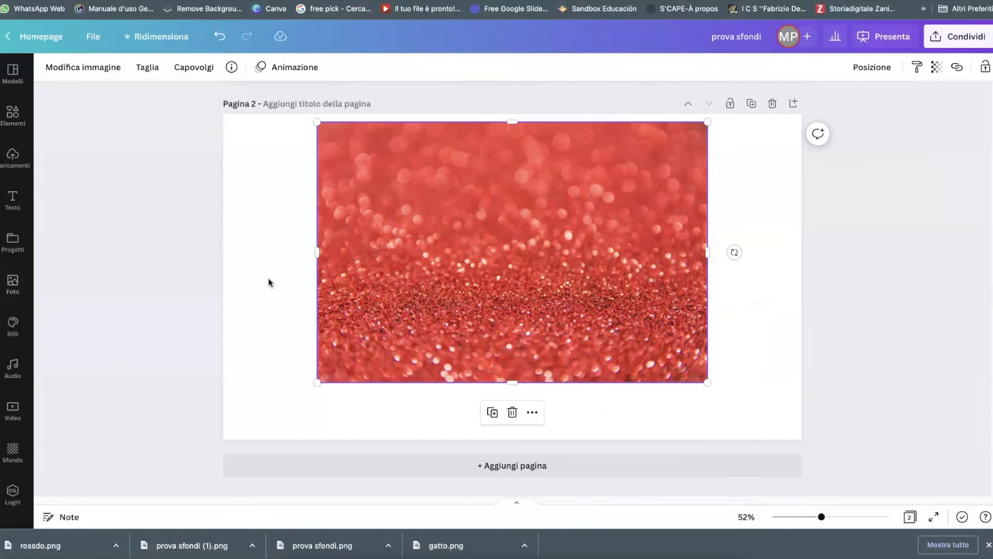
scroll(457, 318, "up", 5)
scroll(446, 310, "down", 4)
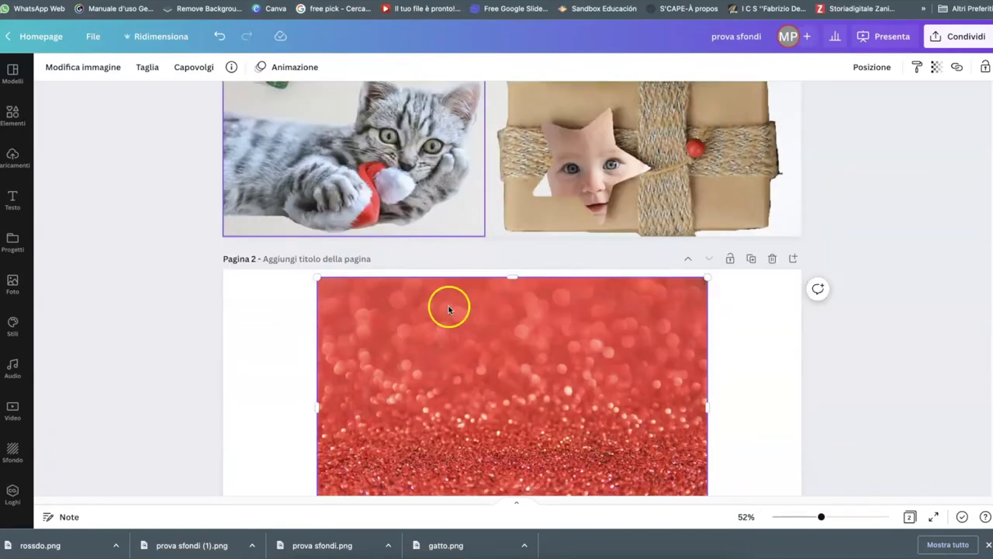
left_click(539, 310)
key("Delete")
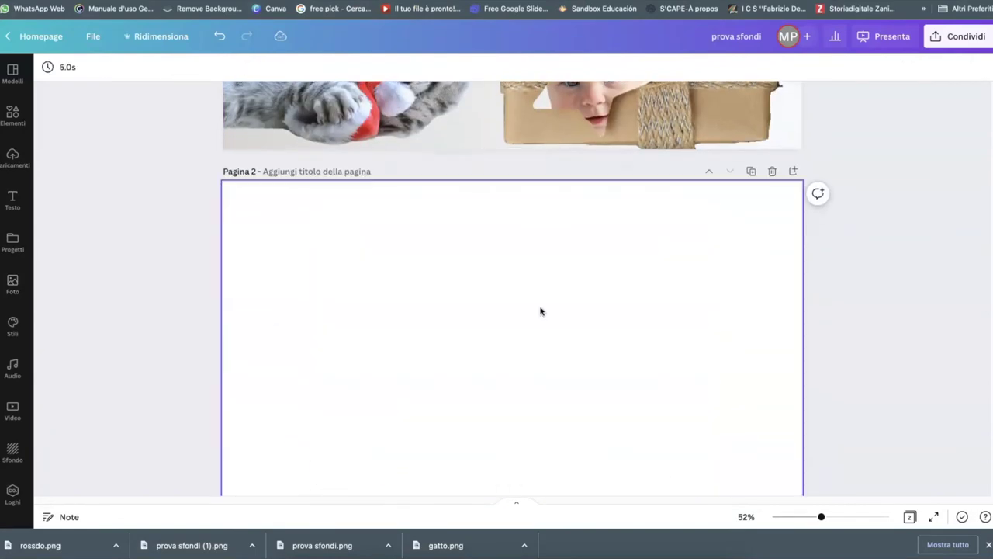
Step: Upload rosso sf.png from the Scrivania folder to the Canva uploads
left_click(166, 88)
left_click(12, 155)
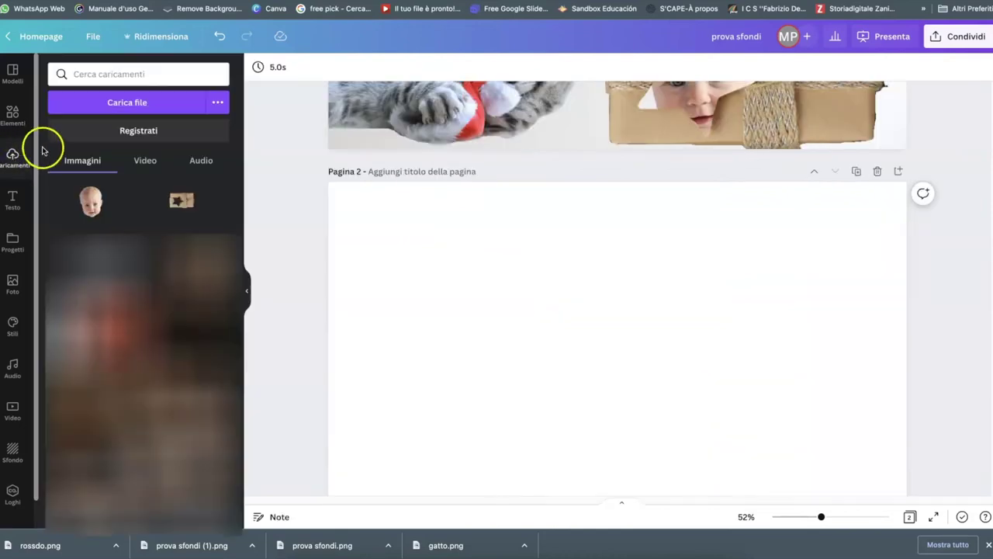
left_click(126, 102)
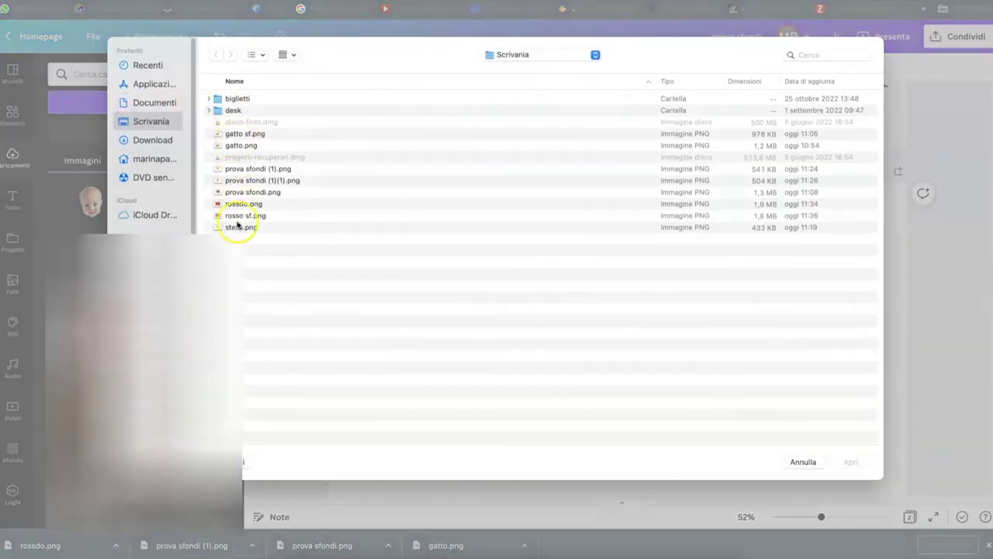
left_click(243, 217)
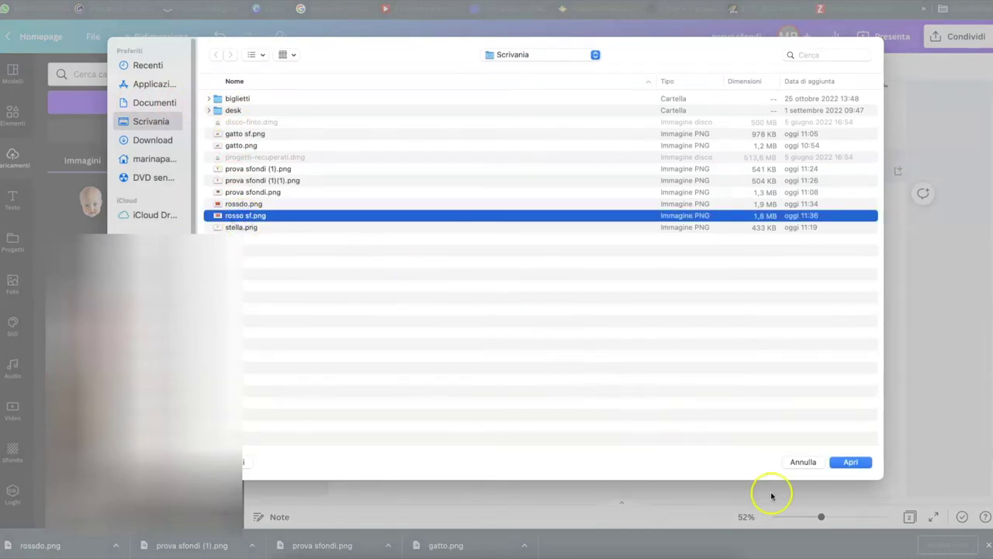
left_click(868, 462)
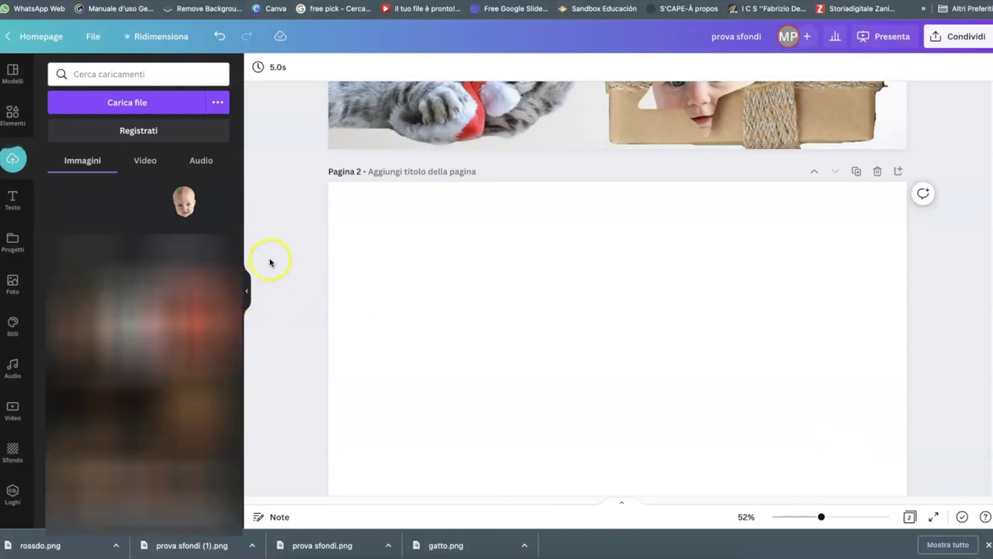
Step: Add the uploaded red glitter cutout to page 2 and enlarge it to nearly the page's full height
left_click(85, 205)
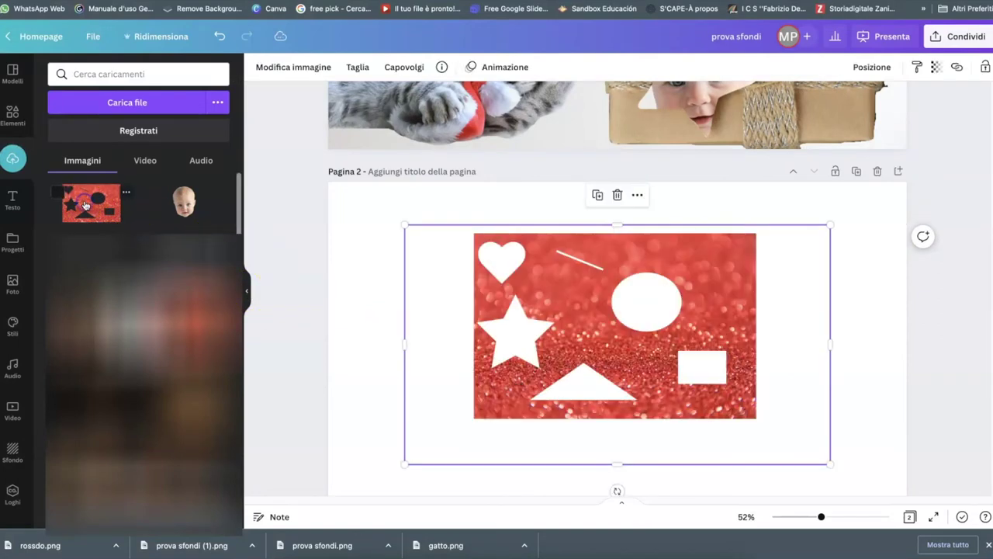
left_click(248, 297)
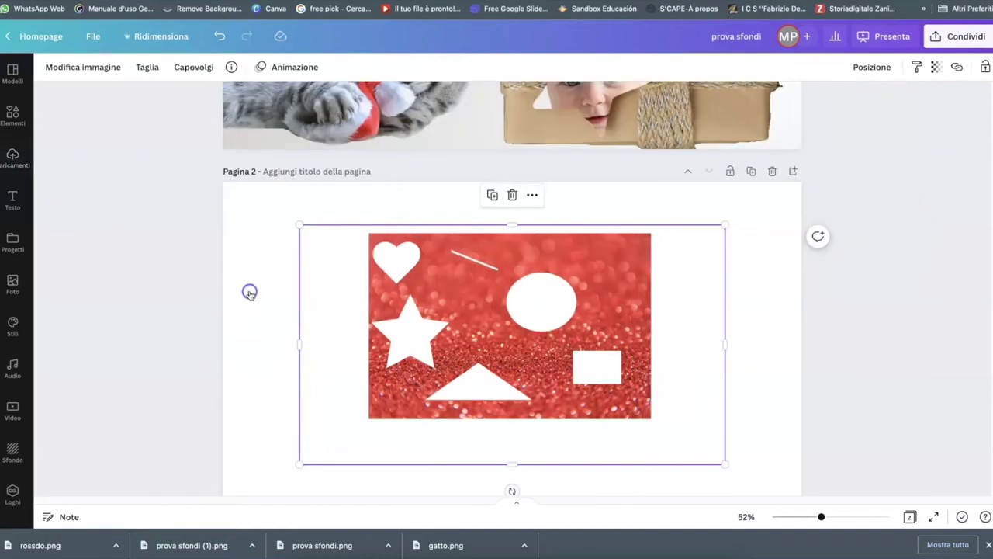
left_click(344, 155)
left_click(330, 173)
left_click_drag(329, 167, 301, 150)
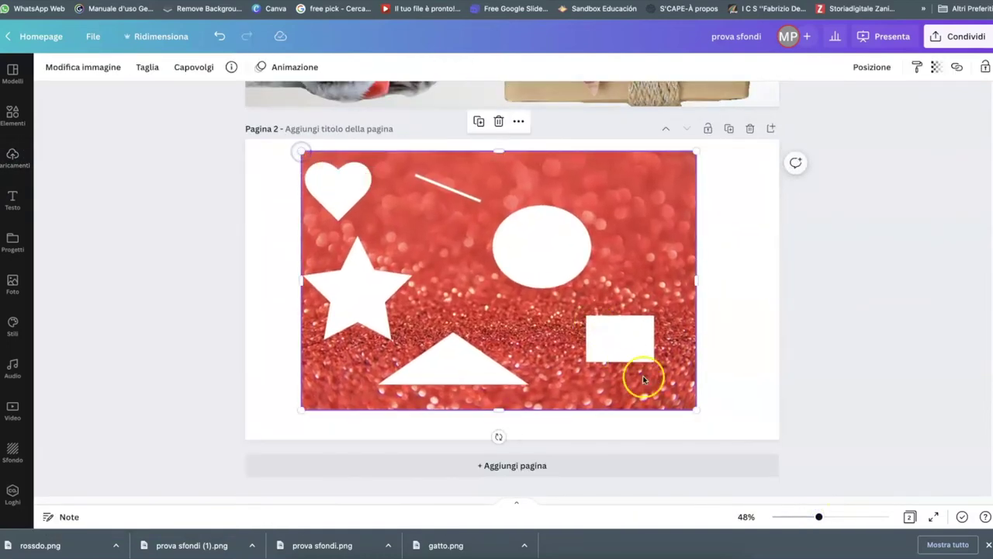
left_click_drag(696, 411, 725, 419)
left_click(843, 255)
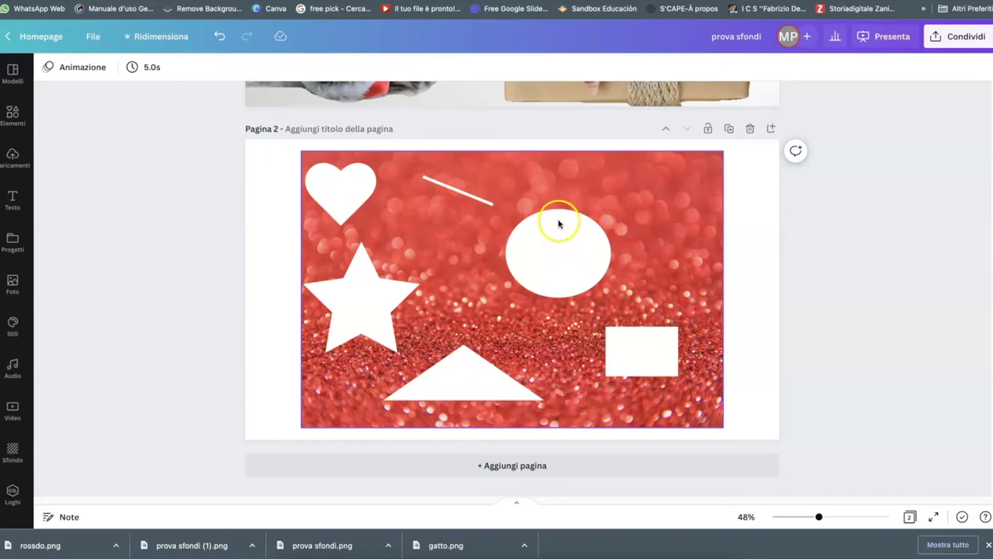
Step: Add the uploaded cat and baby face cutouts to page 2
left_click(13, 160)
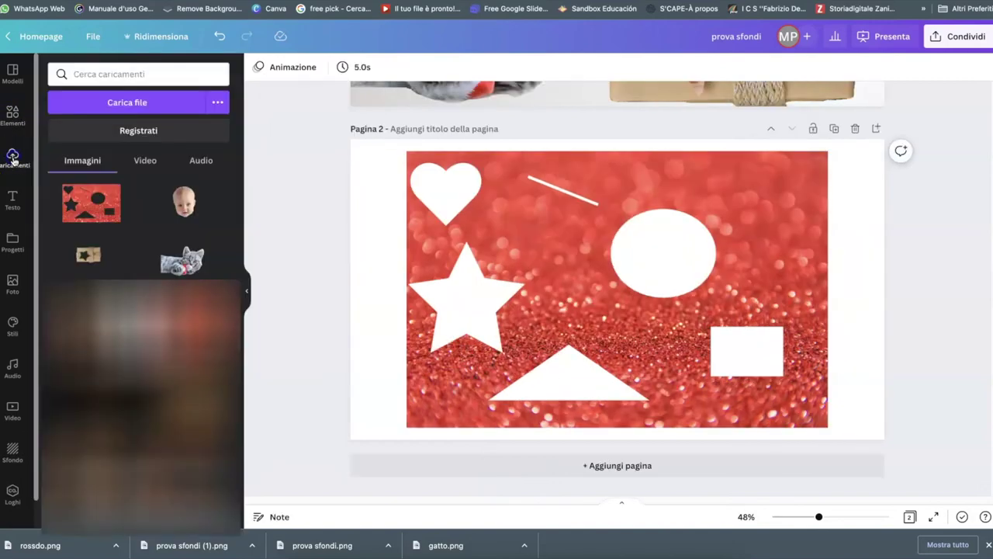
left_click(194, 262)
left_click(187, 205)
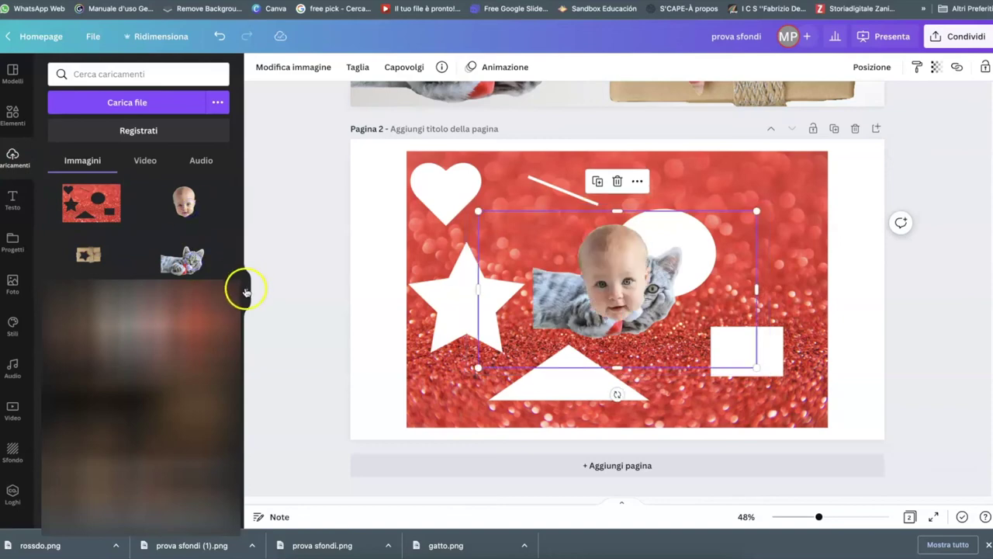
Step: Place the baby face over the star-shaped hole and send it backward two layers, behind the red glitter sheet
left_click(245, 291)
left_click_drag(514, 276, 363, 305)
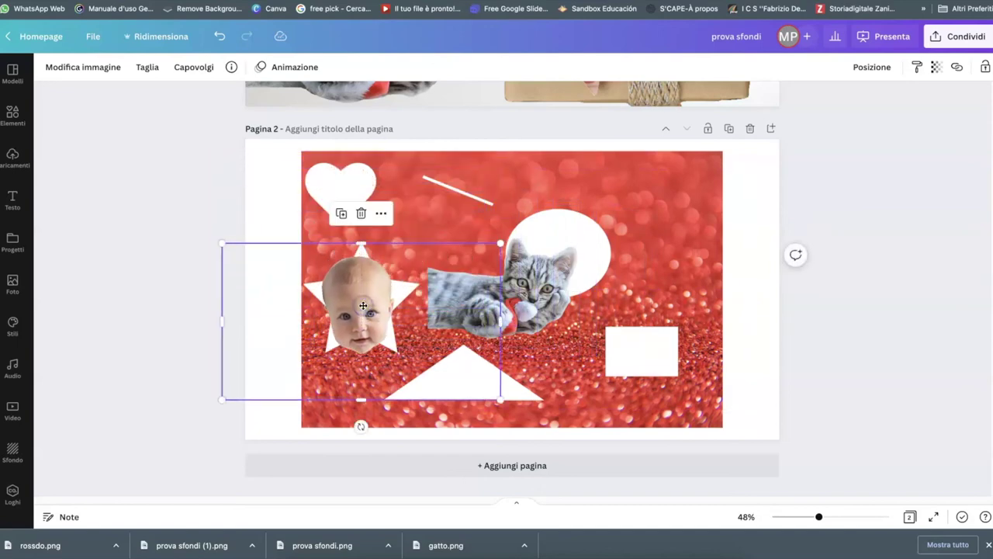
left_click(874, 68)
left_click(842, 105)
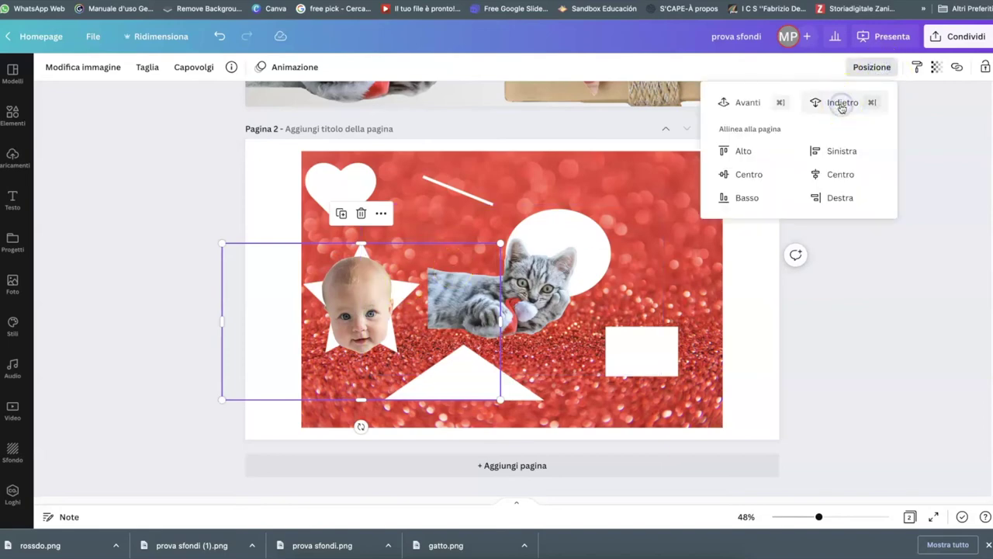
left_click(841, 105)
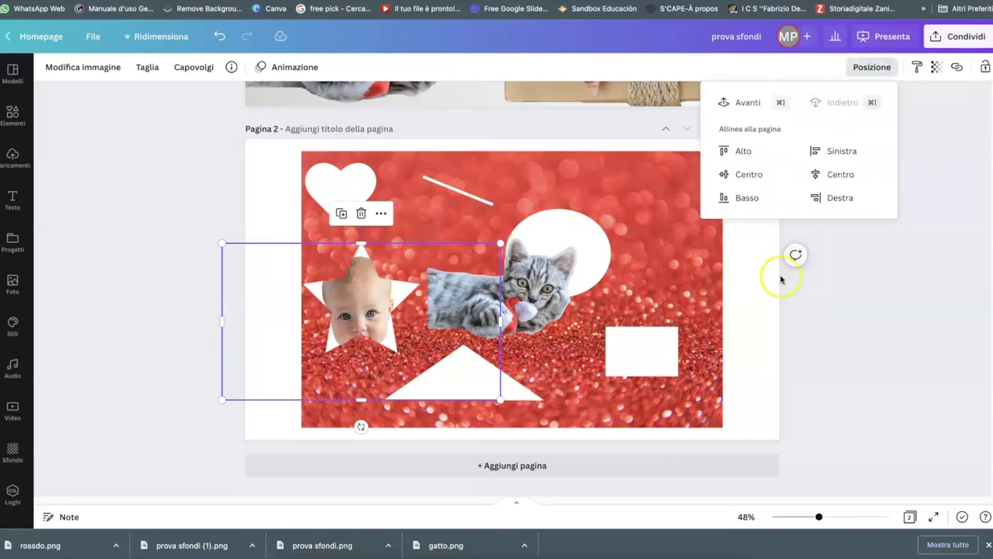
left_click(748, 313)
left_click(331, 310)
left_click_drag(350, 295, 351, 302)
left_click(353, 311)
key("ctrl+z")
Step: Move the cat cutout over the round hole and send it one layer backward, behind the red glitter sheet
left_click(526, 294)
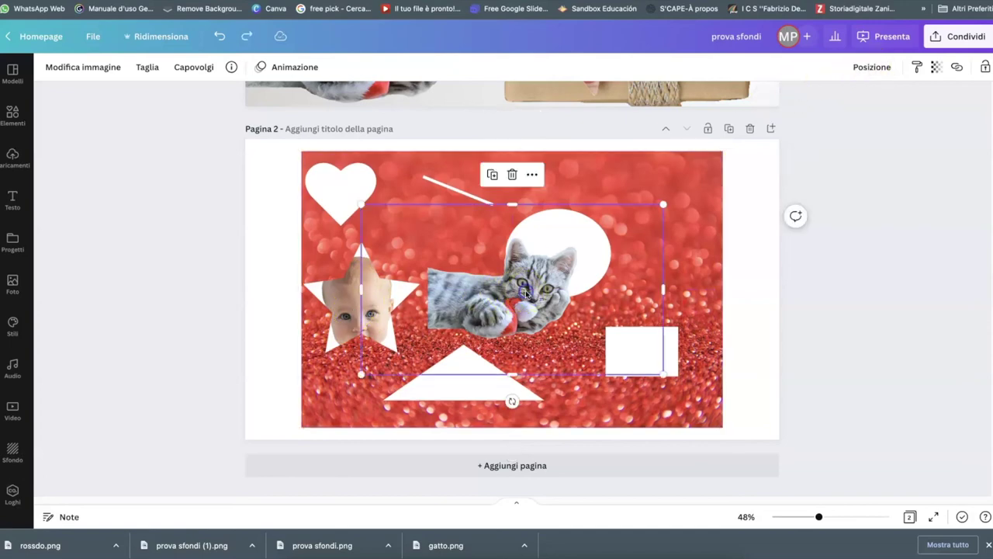
left_click_drag(526, 293, 551, 272)
left_click(885, 70)
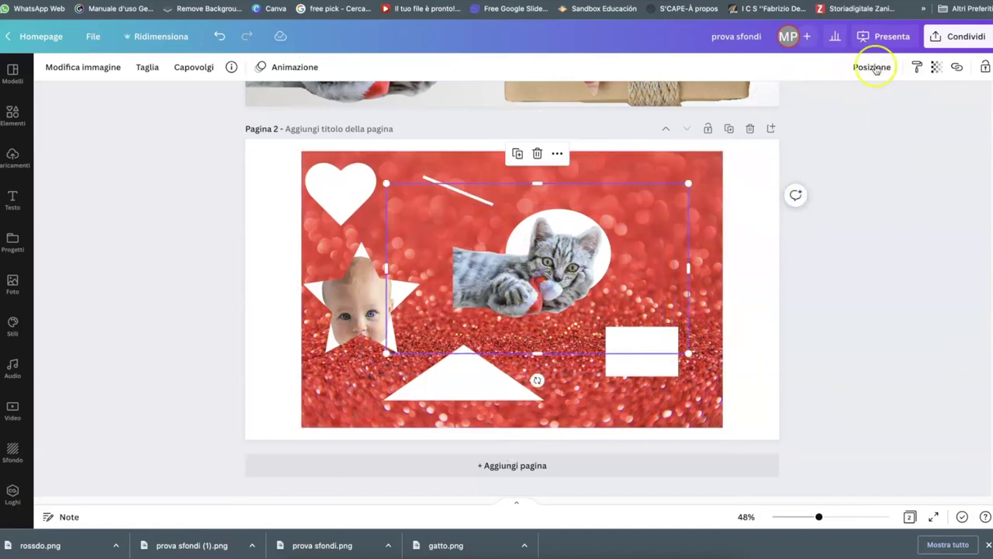
left_click(839, 103)
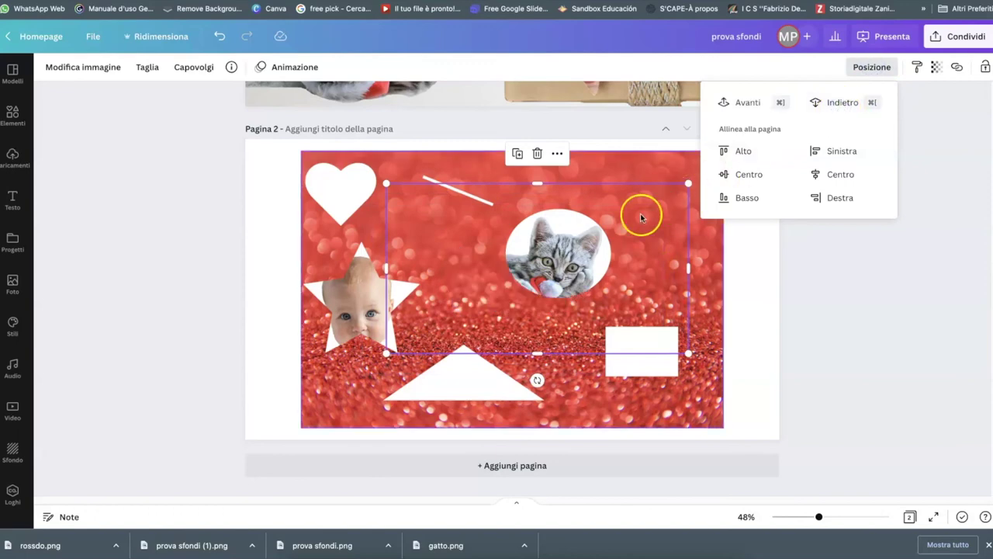
Step: Send the red glitter sheet one layer backward so that the cat cutout can be selected
left_click(571, 264)
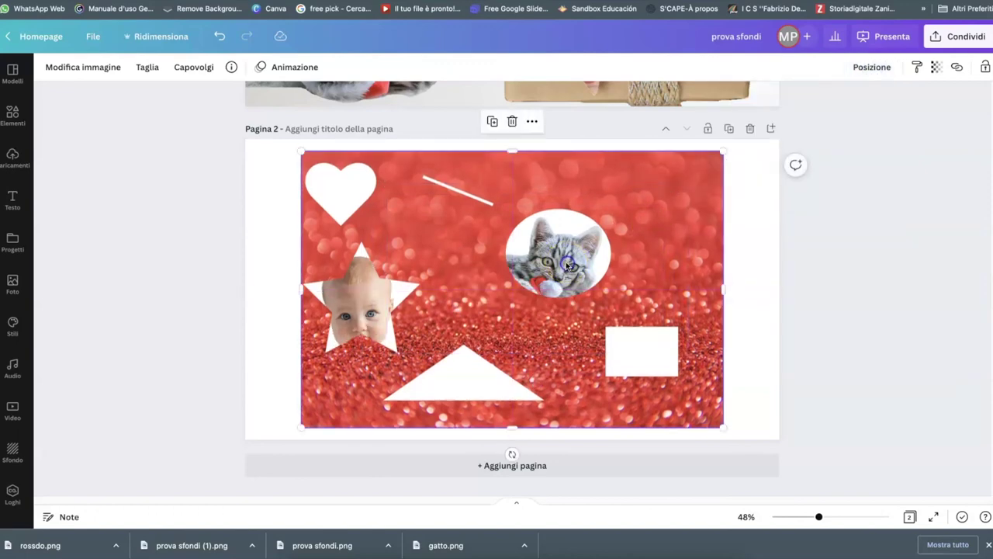
left_click(562, 267)
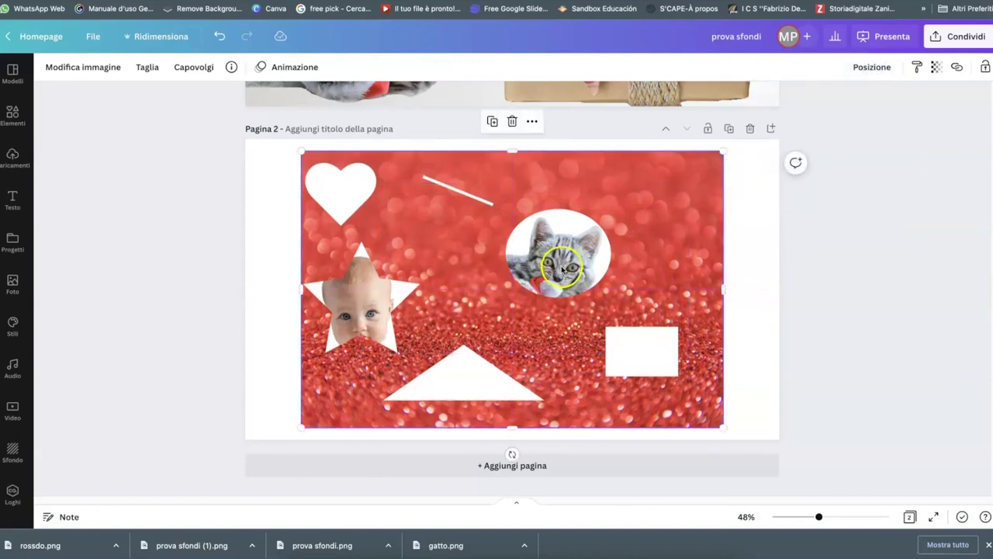
left_click_drag(562, 266, 570, 263)
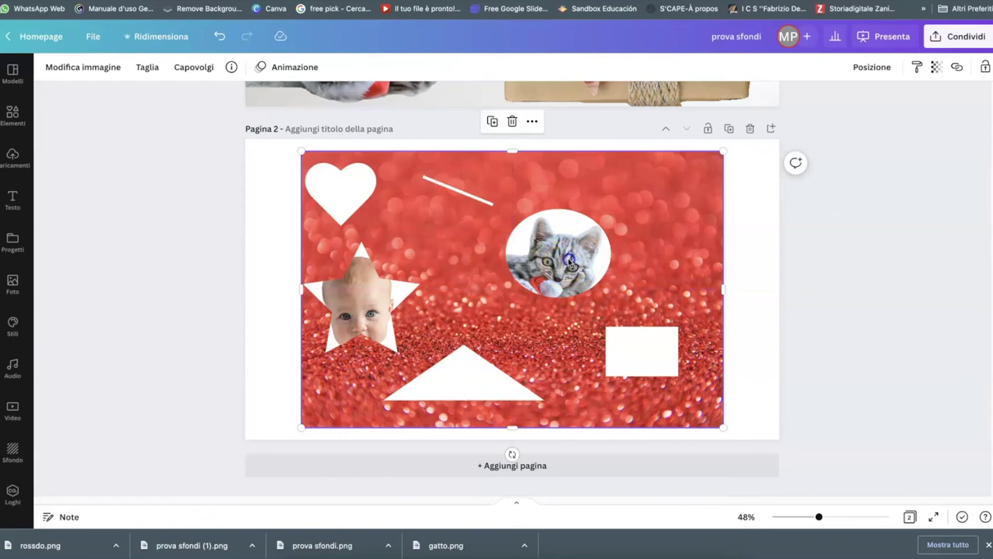
left_click(868, 67)
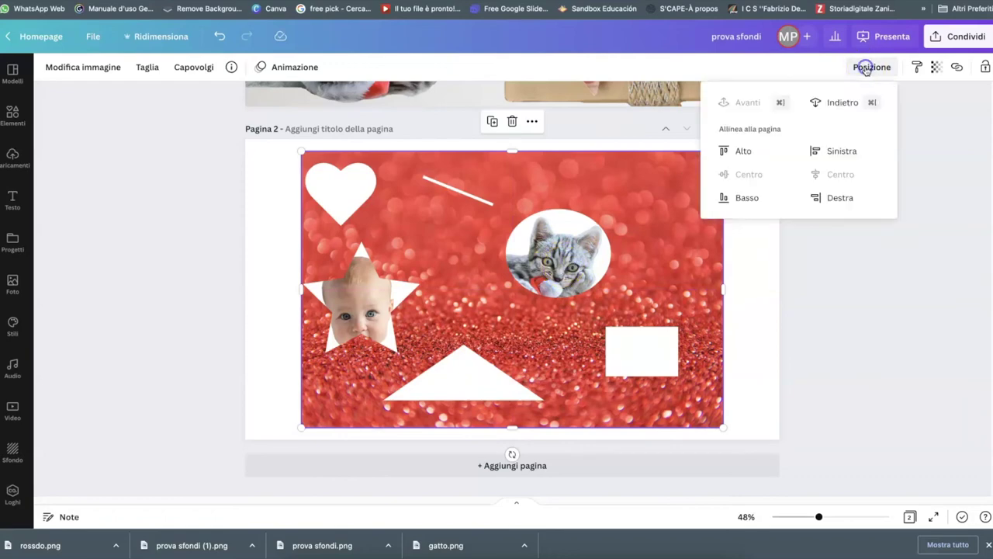
left_click(820, 103)
Step: Shift the cat cutout slightly up and left within the round hole and send it back behind the red sheet
left_click(509, 281)
left_click_drag(512, 283, 506, 273)
left_click(872, 67)
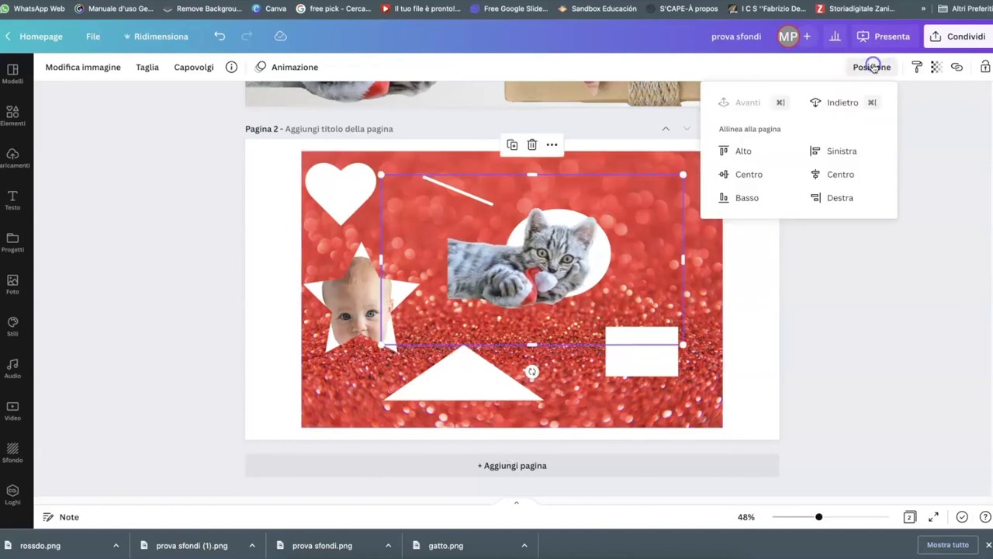
left_click(842, 104)
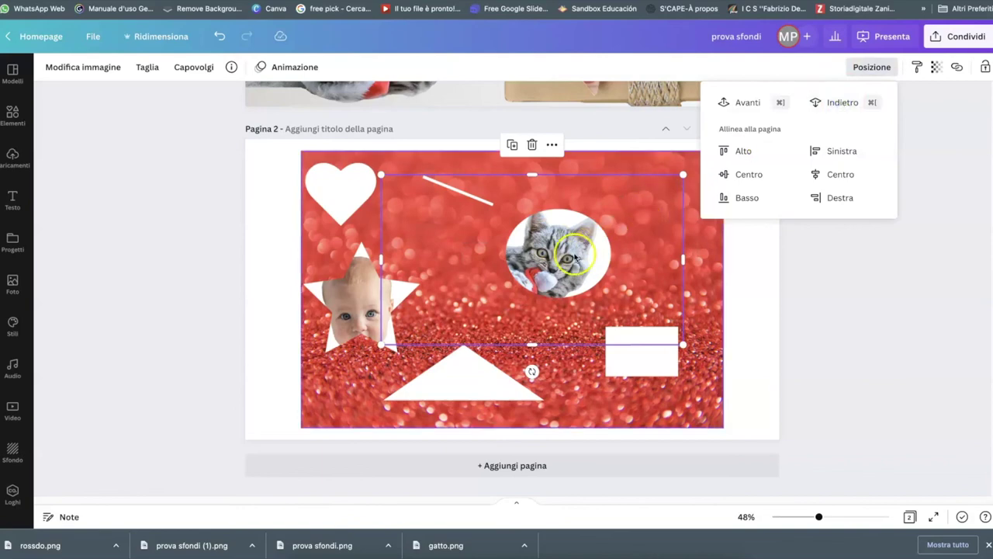
left_click(358, 307)
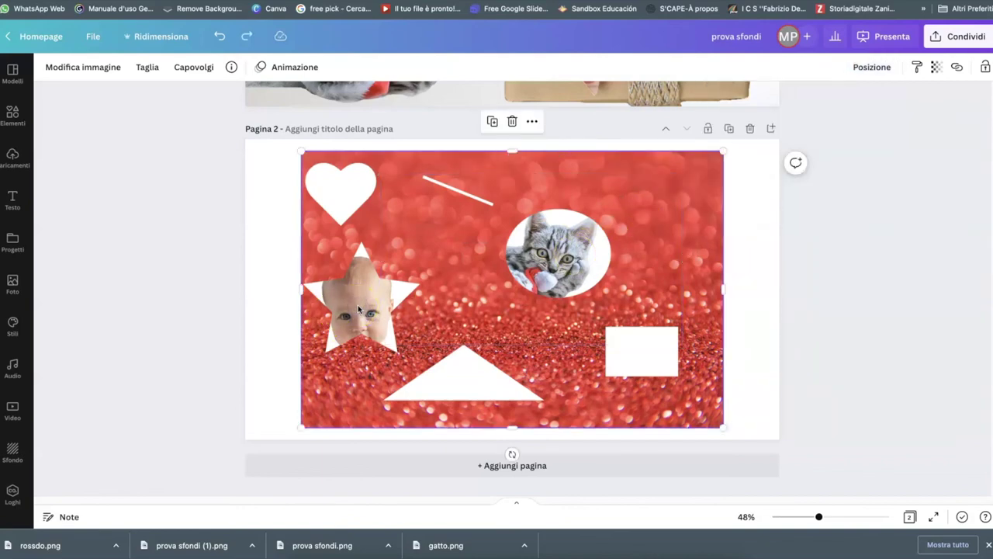
left_click_drag(359, 309, 337, 293)
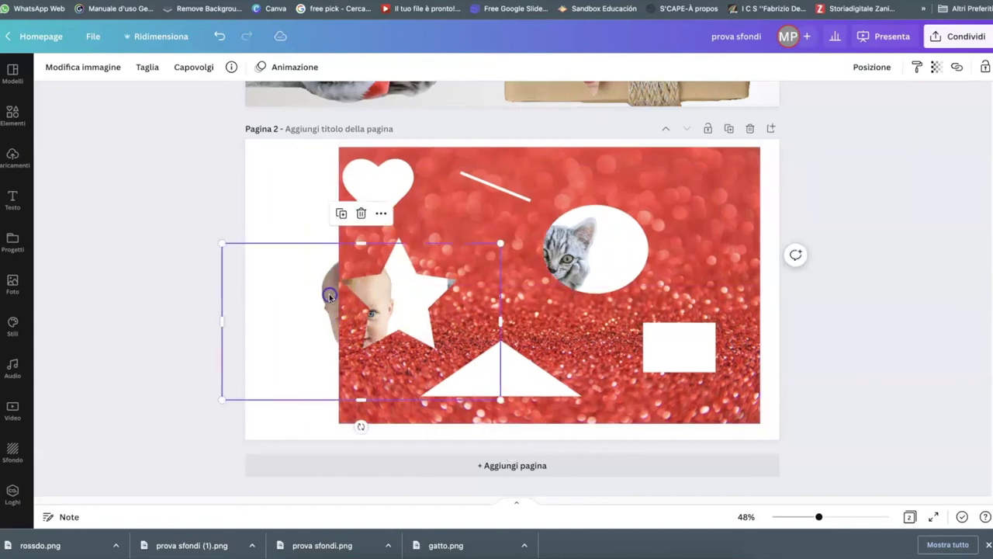
left_click(856, 67)
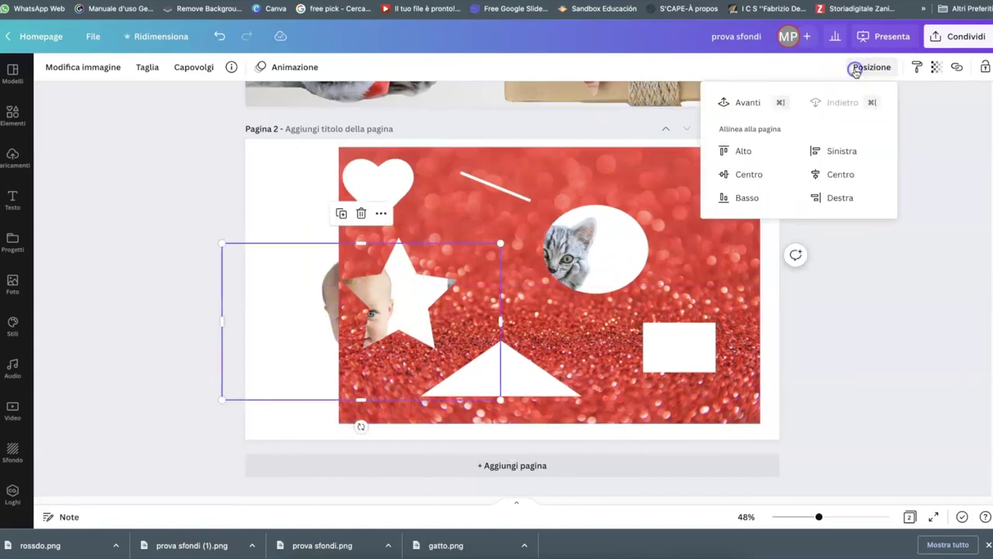
left_click(739, 103)
left_click_drag(546, 171, 506, 180)
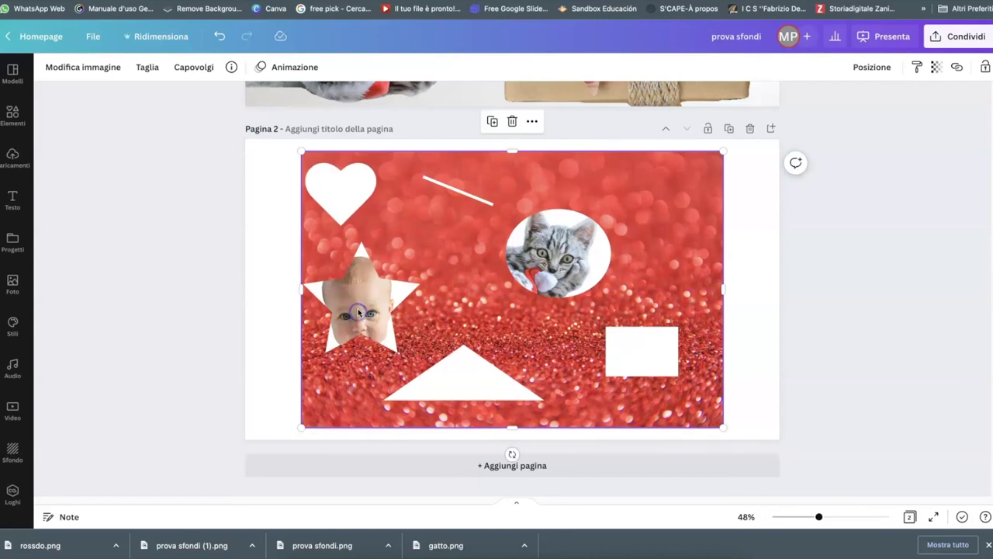
Step: Send the red sheet backward, move the baby face slightly up in the star hole, and return the face behind the sheet
left_click(866, 66)
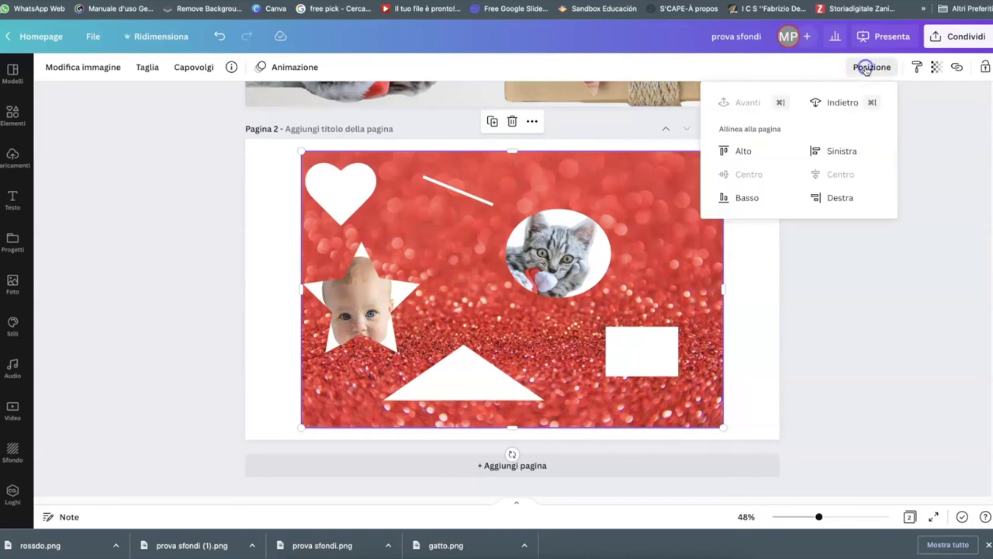
left_click(824, 104)
left_click(351, 308)
left_click_drag(352, 308, 352, 295)
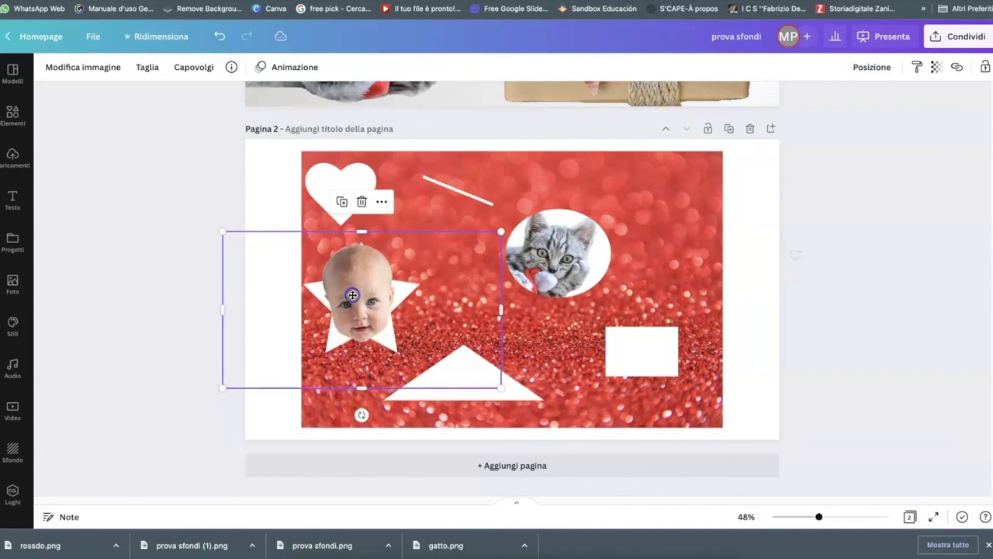
left_click(866, 67)
left_click(842, 104)
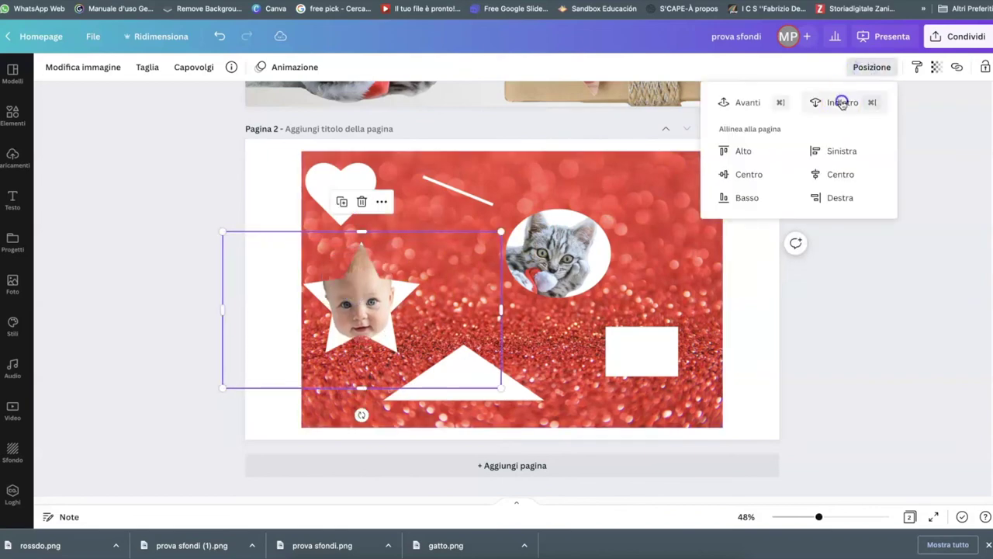
left_click(899, 284)
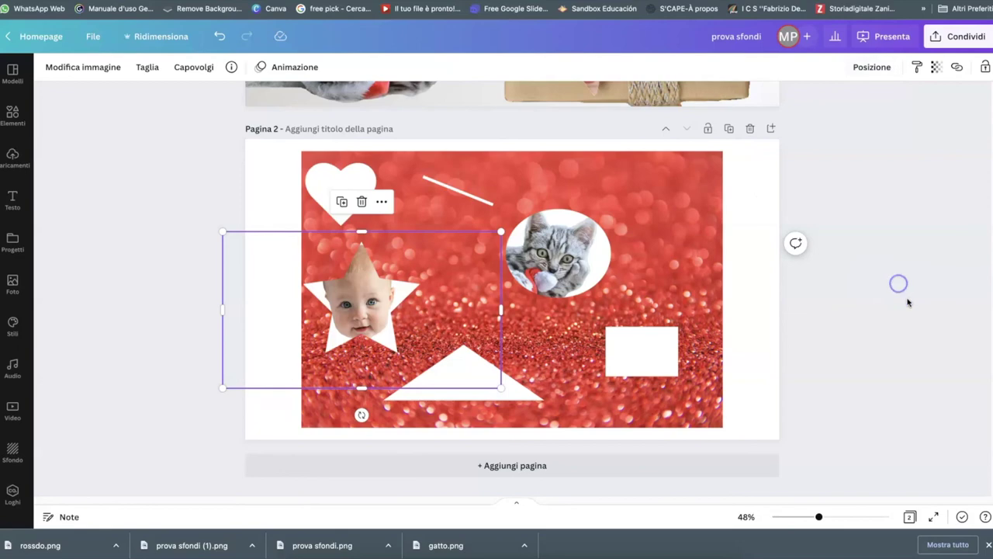
Step: Change the background colour of page 2 to dark green
left_click(750, 318)
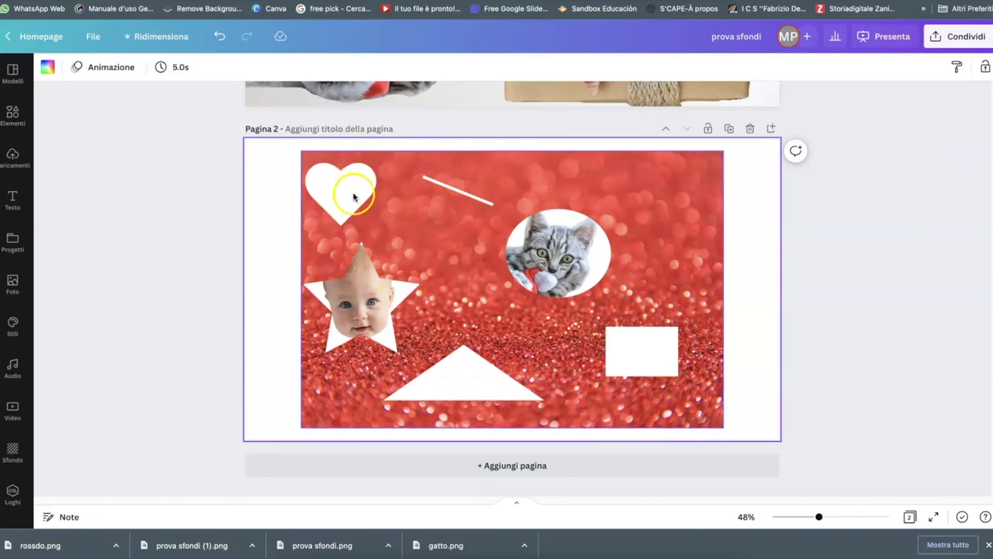
left_click(46, 68)
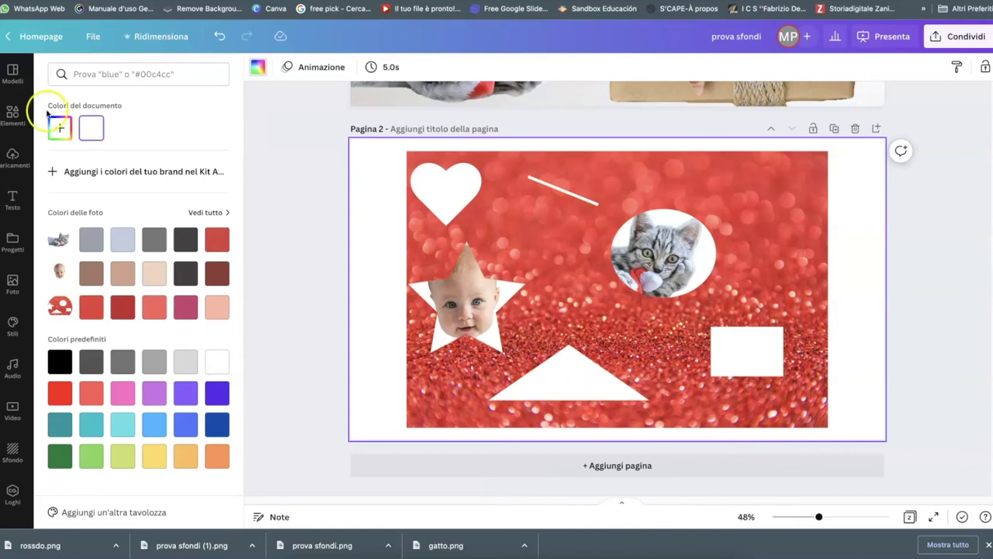
left_click(58, 459)
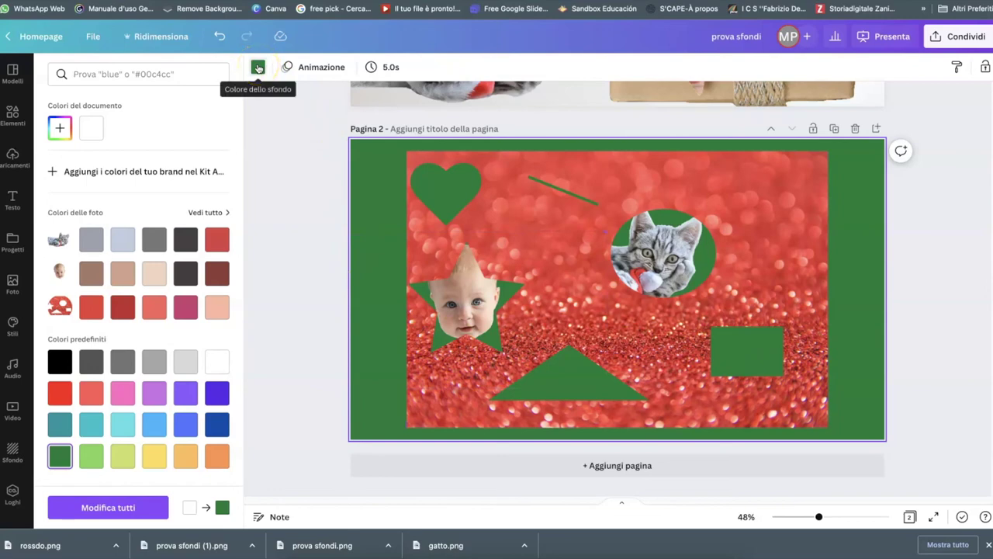
Step: Find shapes with the recent search "forme" and add a rounded square to page 2
left_click(13, 115)
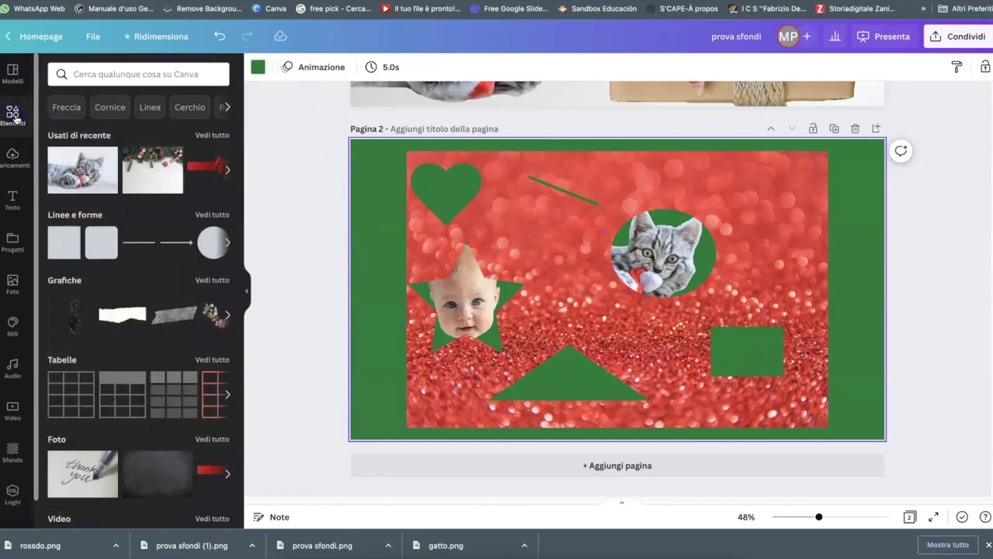
left_click(86, 74)
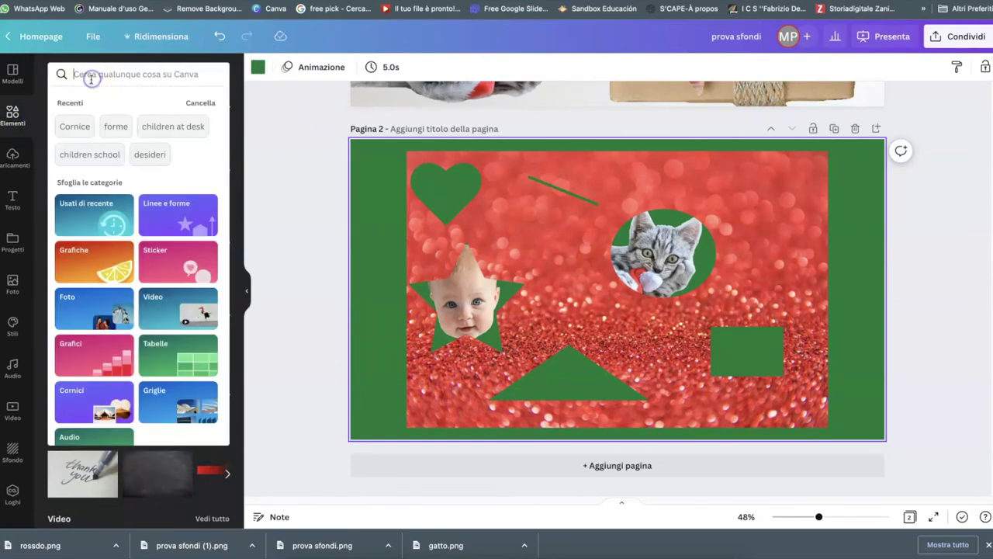
left_click(116, 127)
left_click(132, 180)
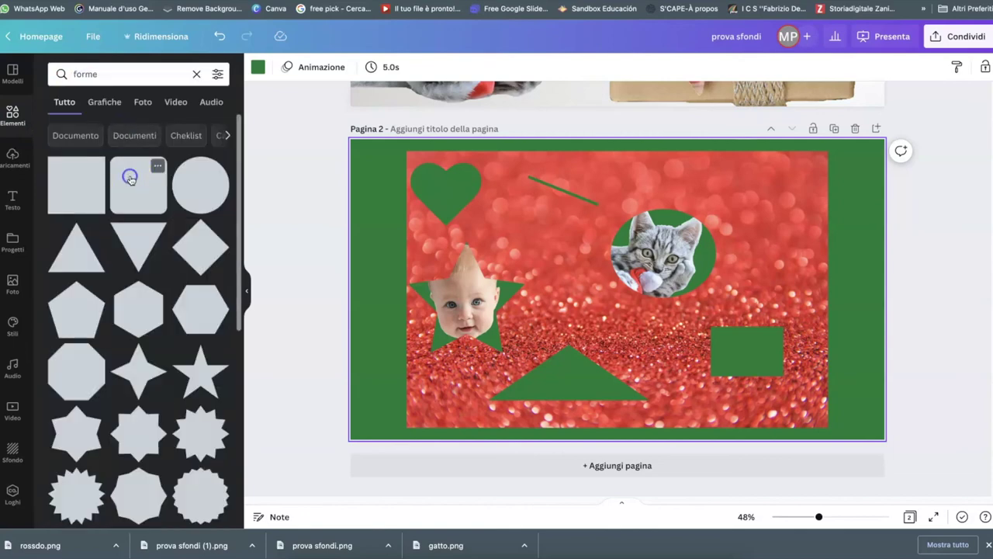
left_click(642, 288)
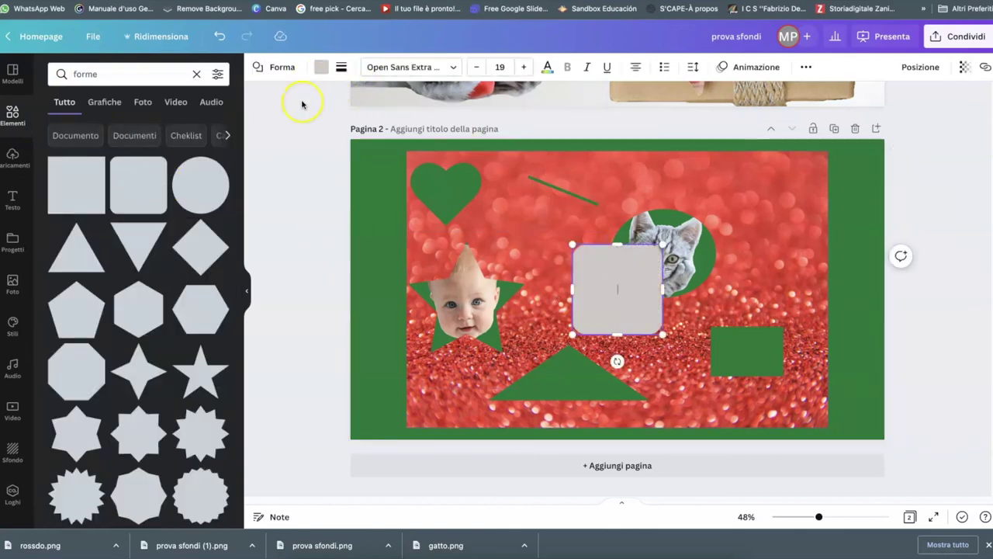
Step: Fill the rounded square with the default yellow colour
left_click(245, 293)
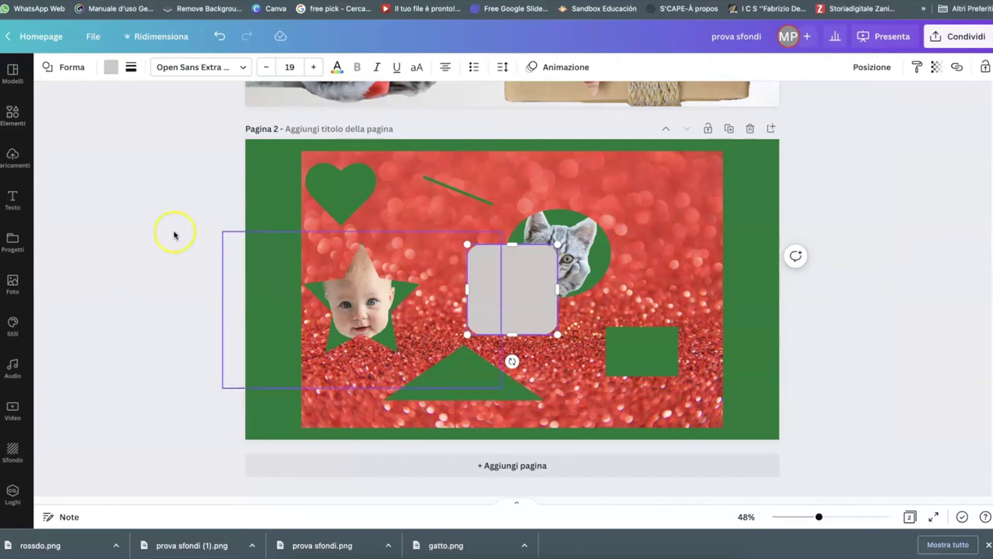
left_click(114, 68)
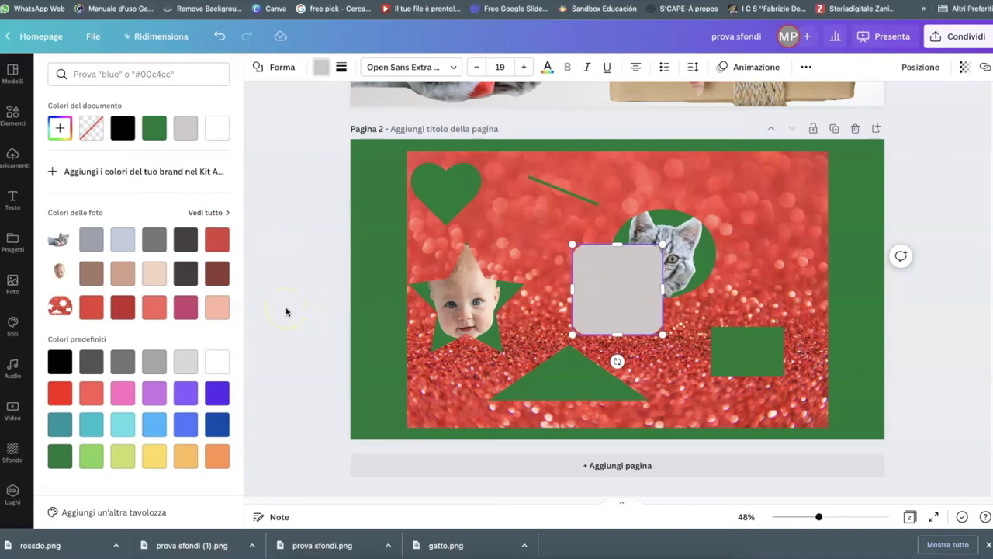
left_click(155, 456)
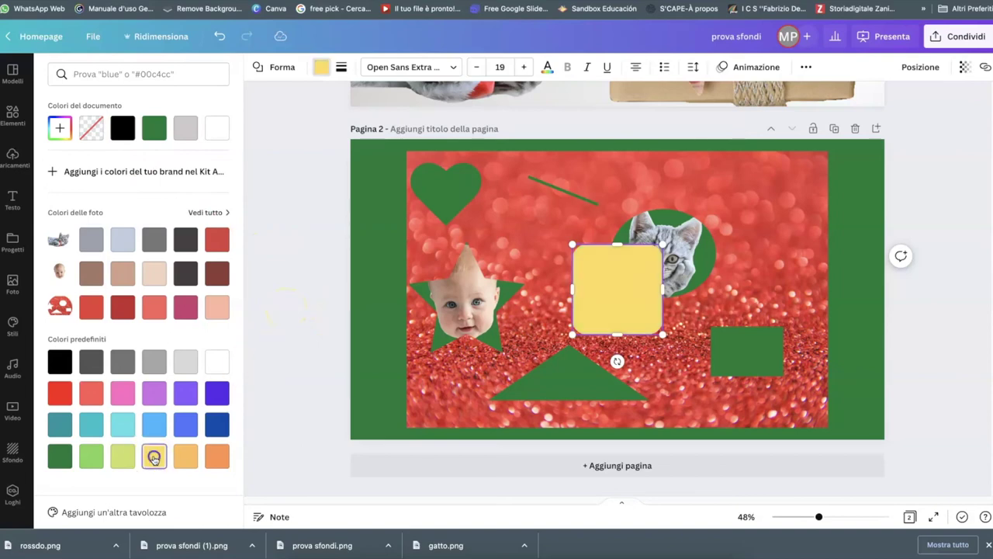
left_click(313, 159)
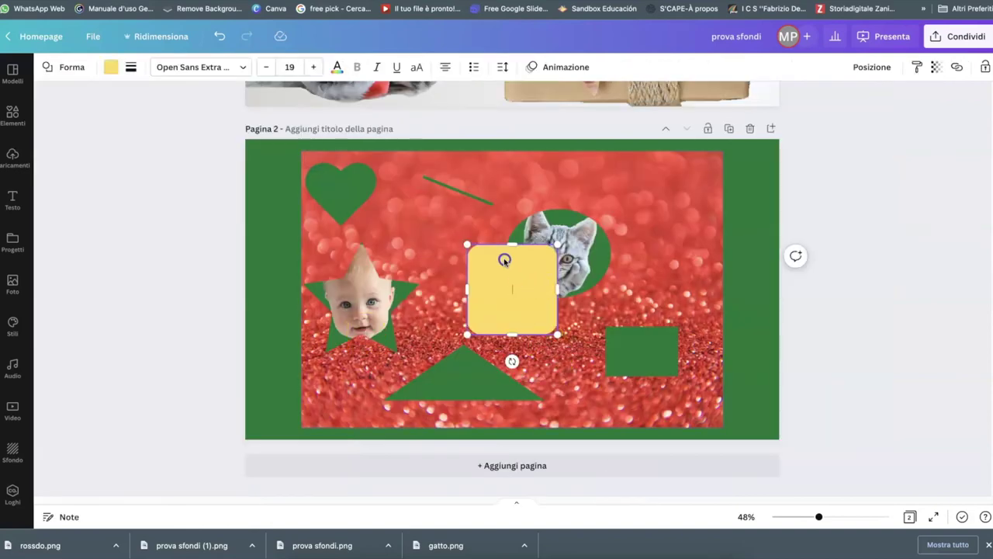
Step: Move the yellow rounded square over the heart-shaped hole and send it one layer backward, behind the red glitter sheet
left_click(610, 288)
left_click_drag(505, 303, 337, 210)
left_click(869, 69)
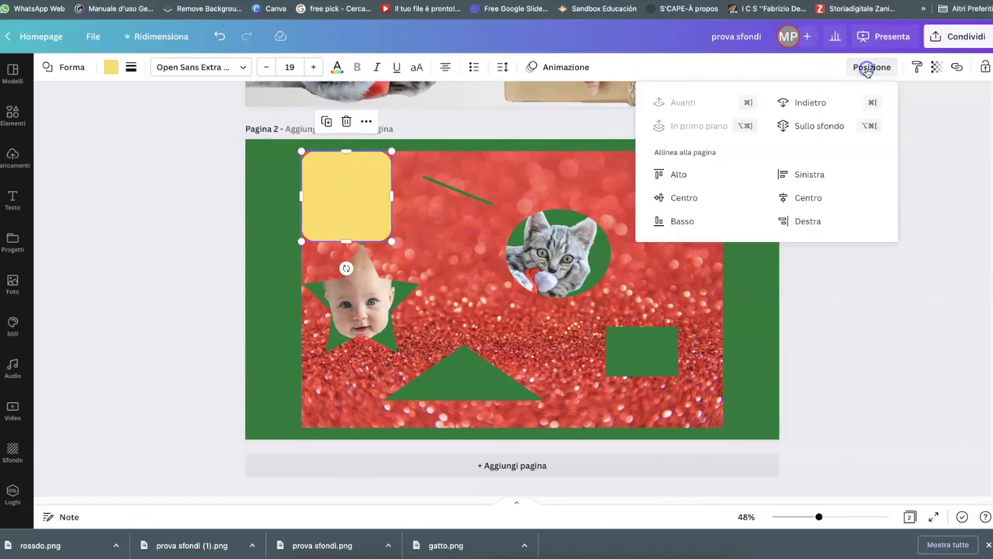
left_click(810, 103)
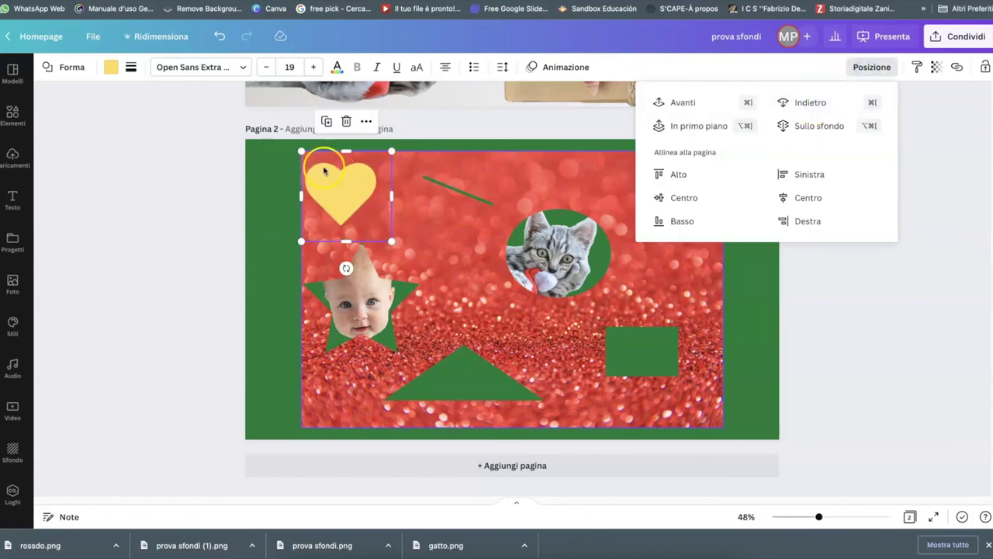
left_click(760, 364)
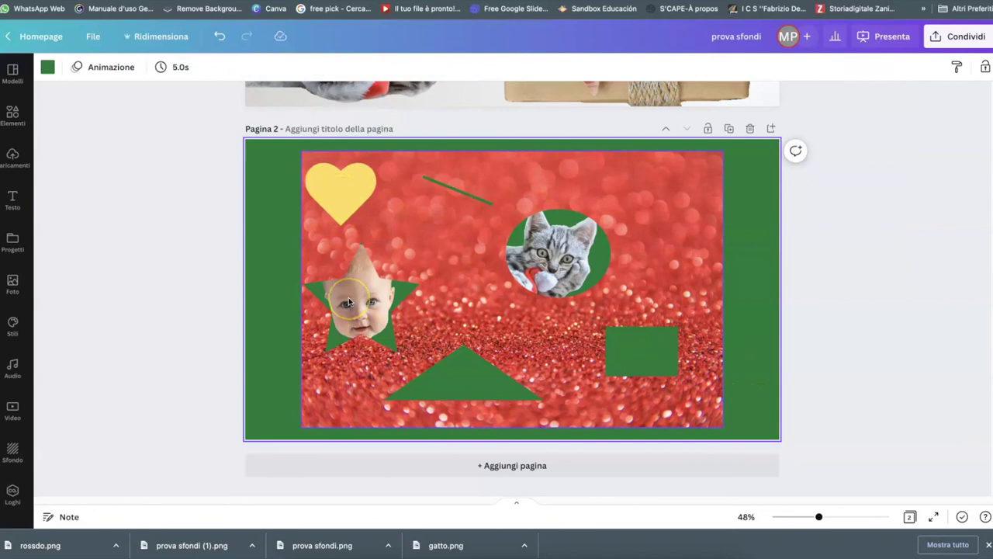
left_click(341, 188)
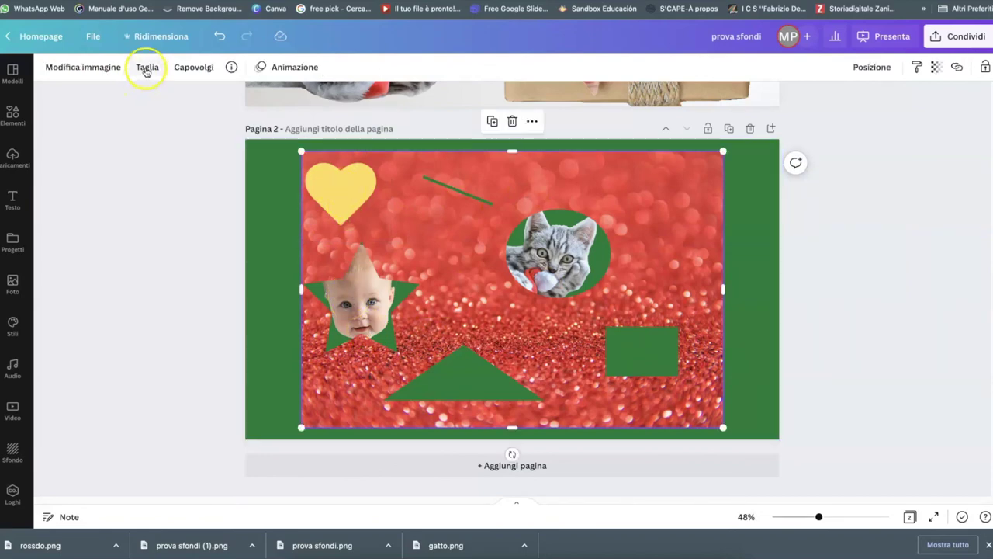
Step: Add another rounded square to page 2 and fill it with the yellow from the document colours
left_click(12, 115)
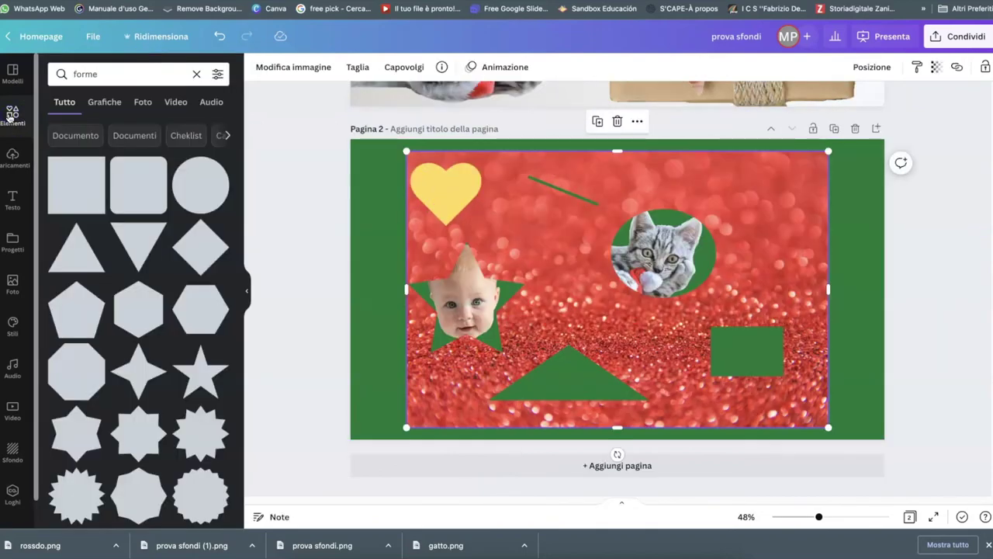
left_click(143, 196)
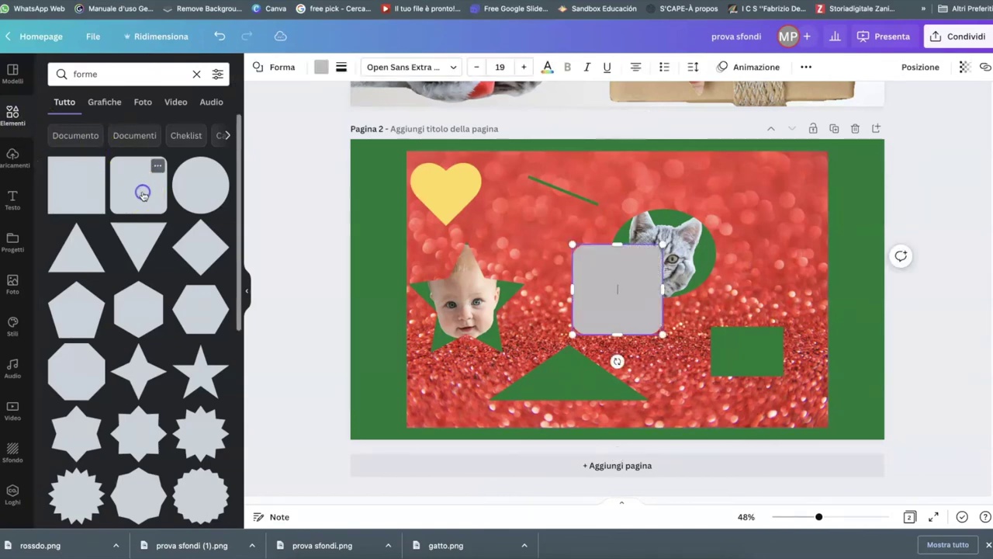
left_click(322, 67)
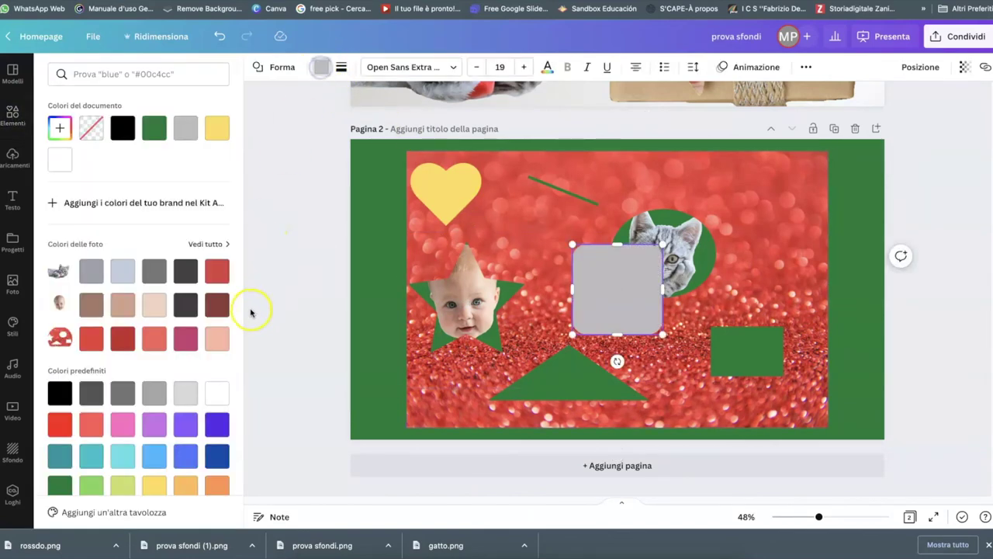
left_click(217, 127)
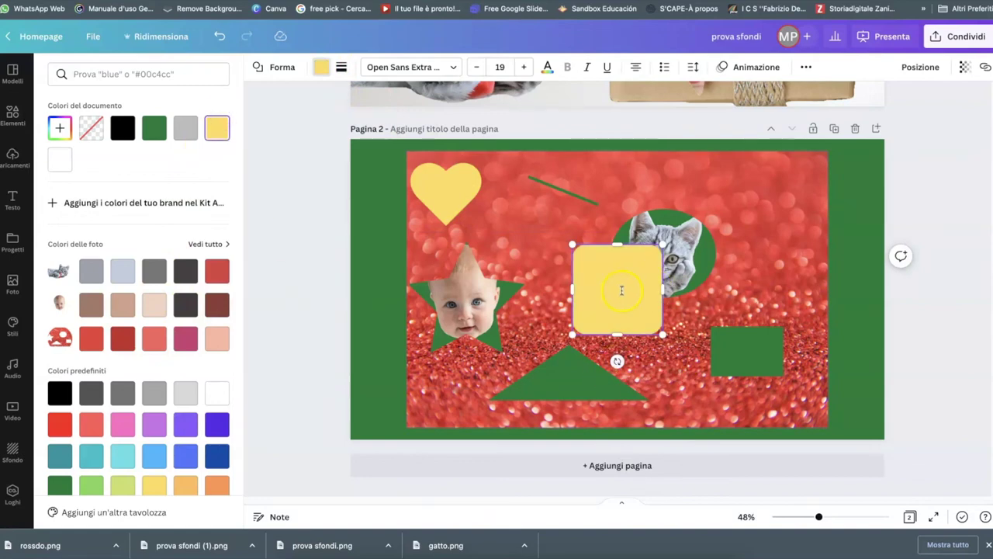
Step: Move the yellow rounded square over the star-shaped hole and enlarge it until it covers the whole star
left_click(678, 331)
left_click(599, 291)
left_click_drag(598, 290, 445, 284)
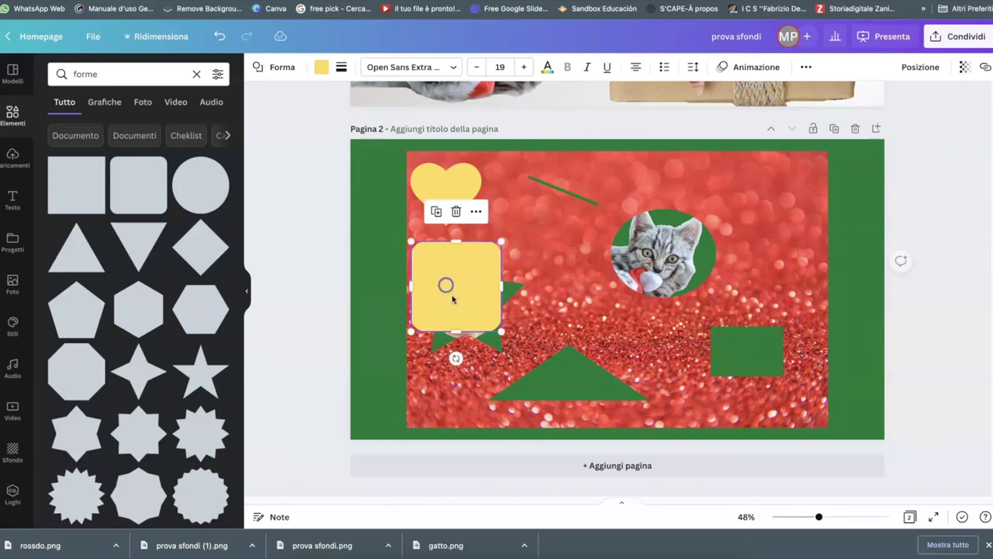
left_click_drag(502, 332, 515, 354)
left_click_drag(516, 300, 479, 304)
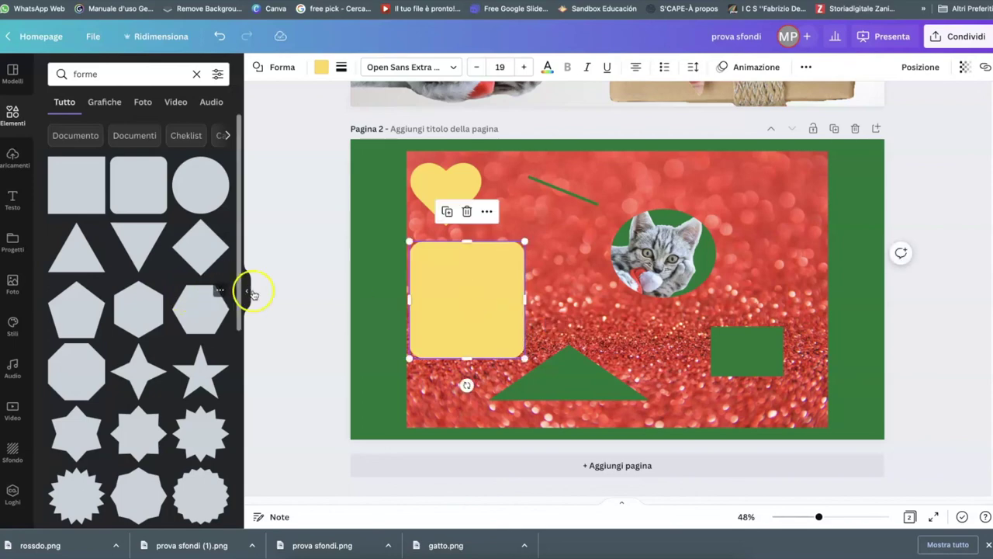
Step: Send the yellow square all the way to the back, behind the red glitter sheet and the baby face
left_click(923, 69)
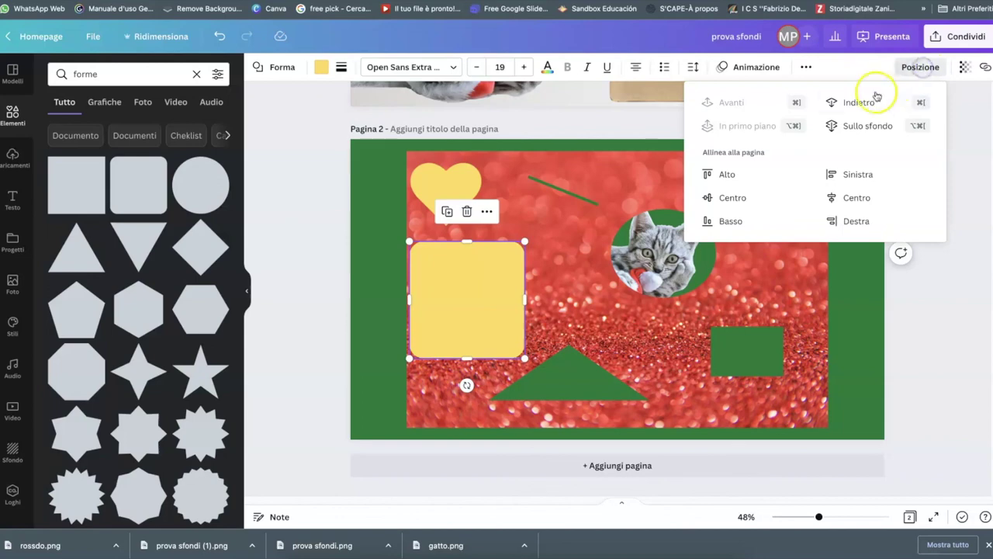
left_click(868, 102)
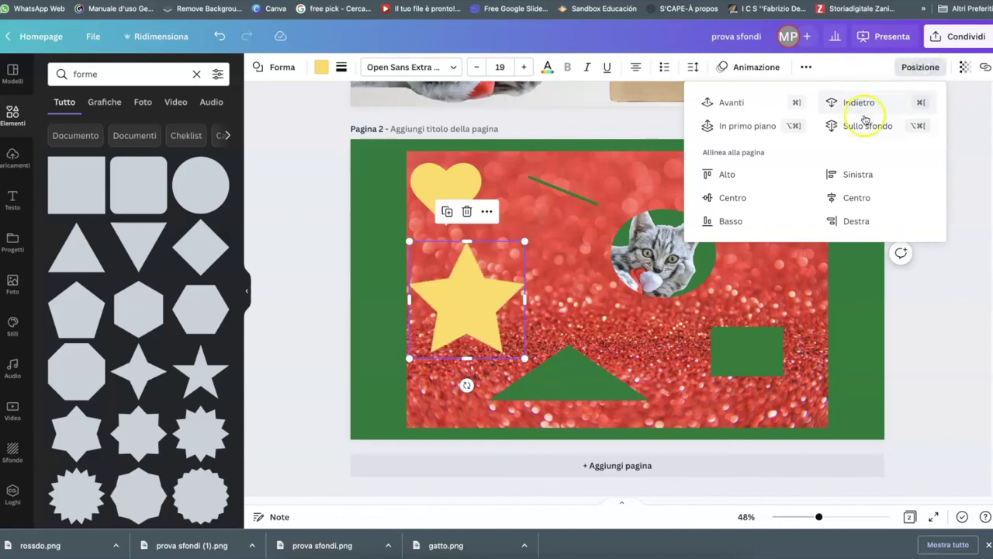
left_click(863, 126)
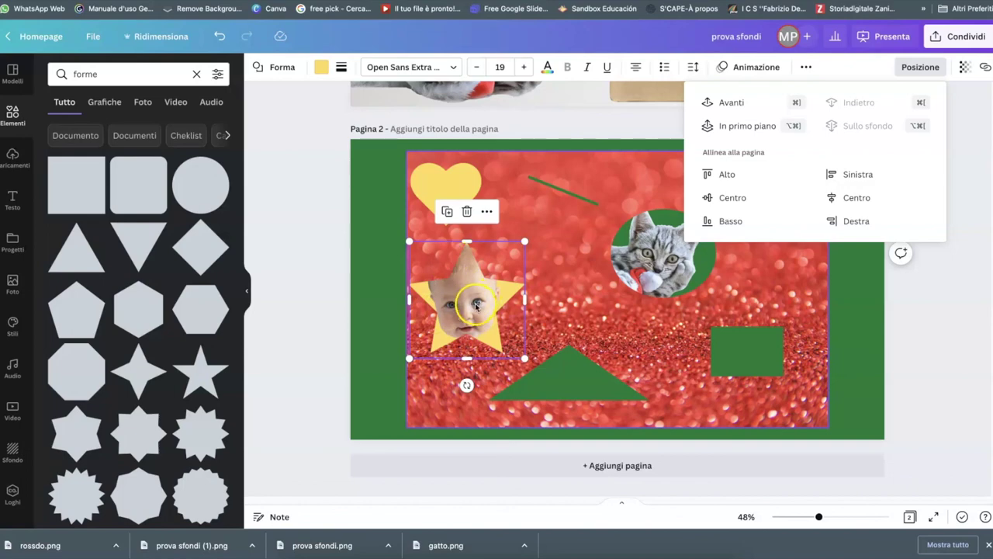
left_click(381, 288)
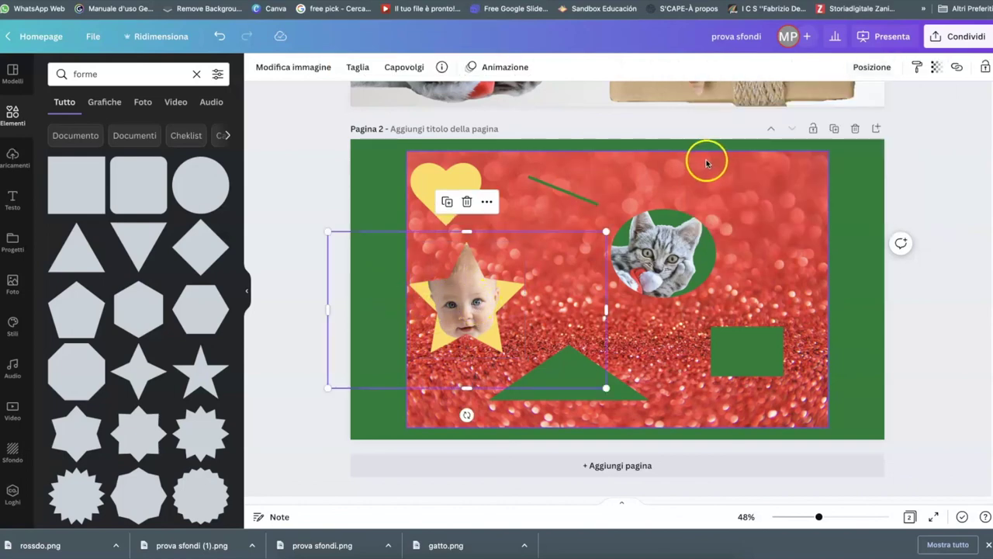
left_click(966, 133)
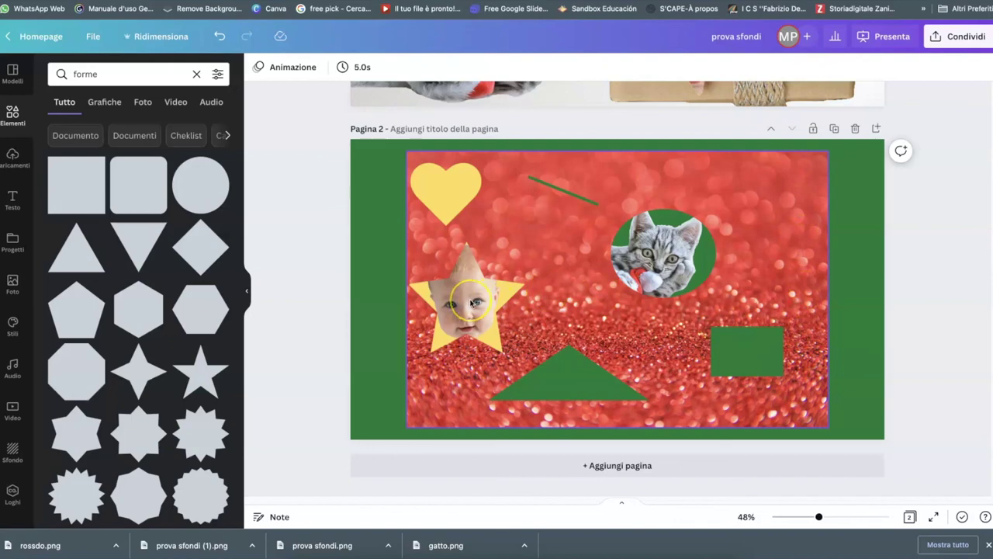
left_click_drag(476, 303, 501, 345)
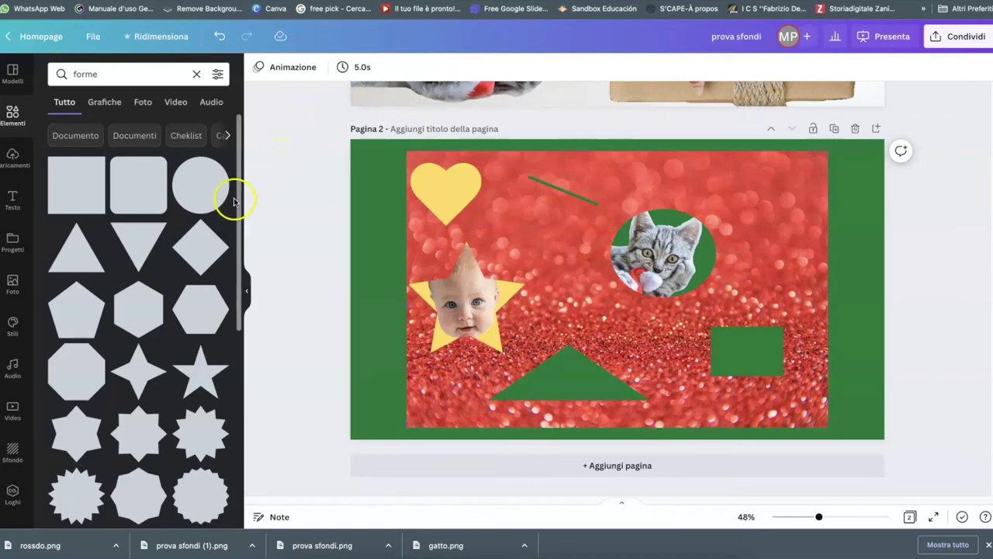
Step: Add a circle to page 2 and stretch it into an oval that covers the round hole with the cat
left_click(197, 180)
left_click_drag(626, 271, 637, 227)
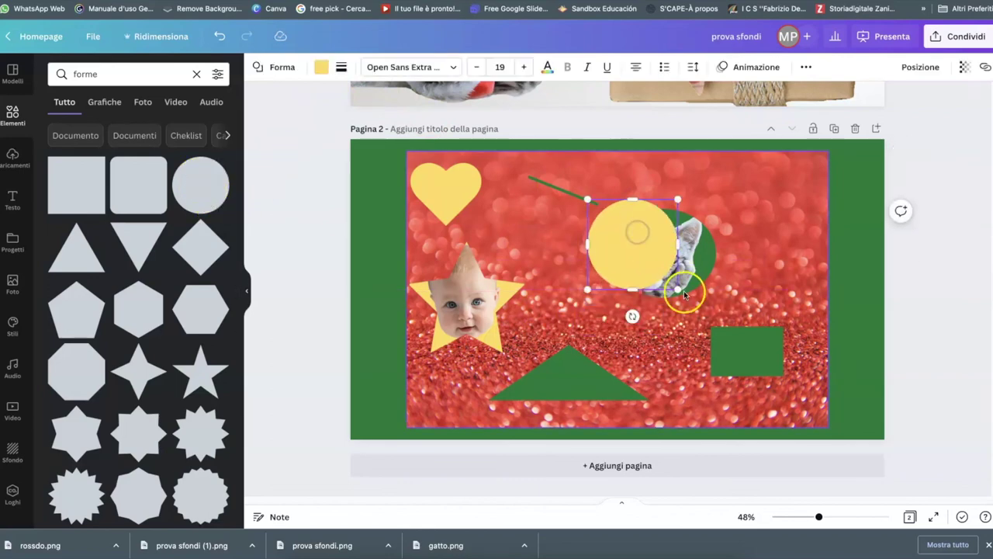
left_click_drag(702, 243, 738, 245)
left_click_drag(662, 289, 662, 305)
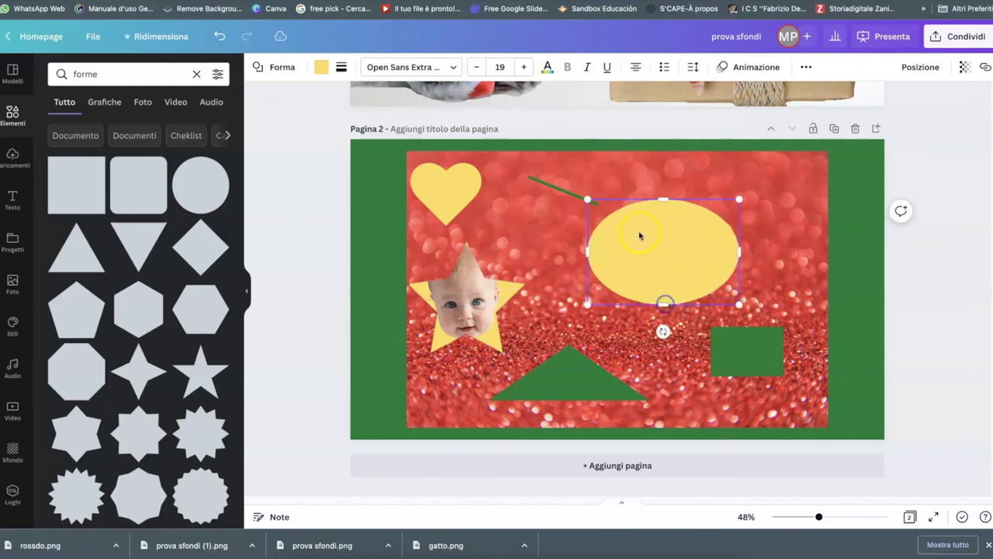
Step: Fill the oval with the dark grey from the cat photo's colours and send it to the back, behind the cat
left_click(321, 68)
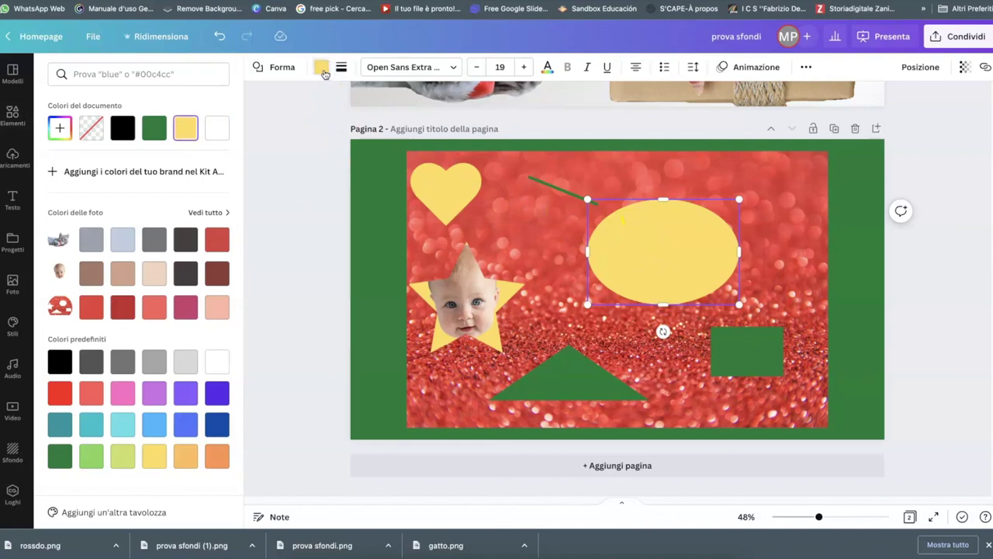
left_click(185, 239)
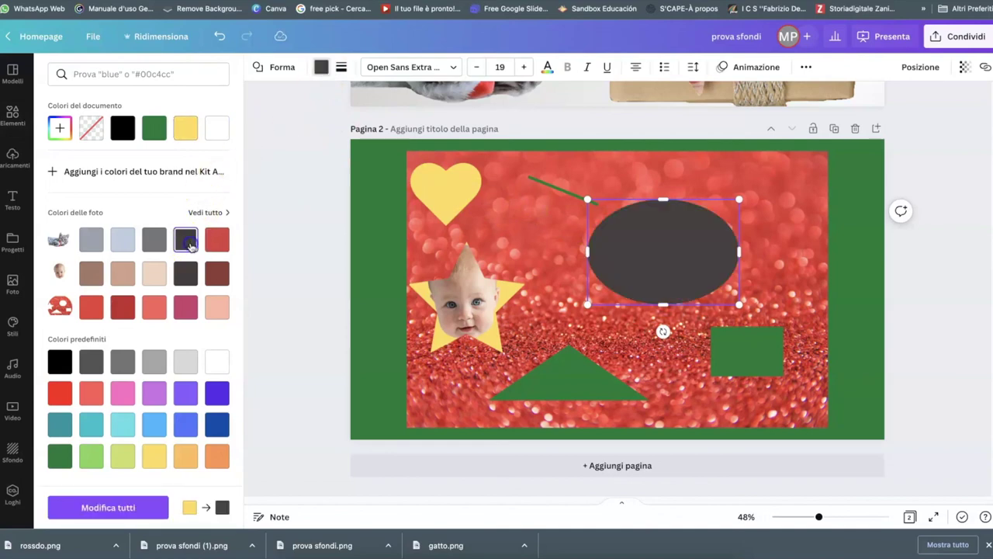
left_click(922, 67)
left_click(865, 128)
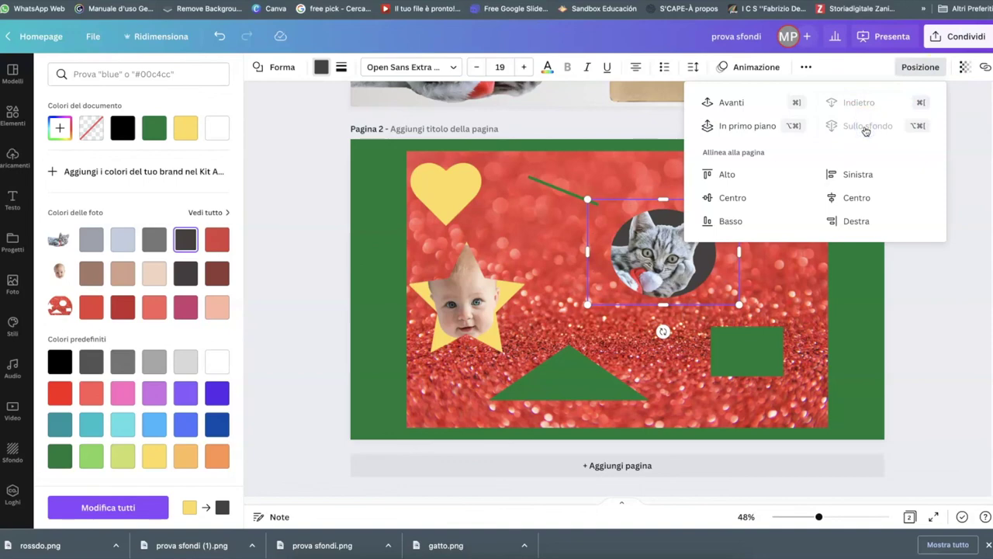
left_click(918, 293)
left_click(843, 304)
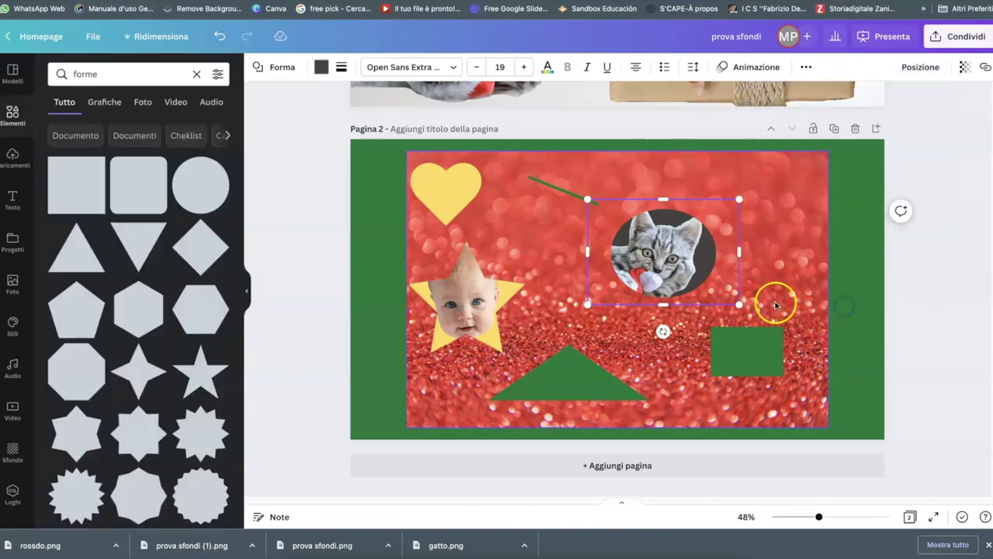
left_click(776, 301)
left_click(245, 290)
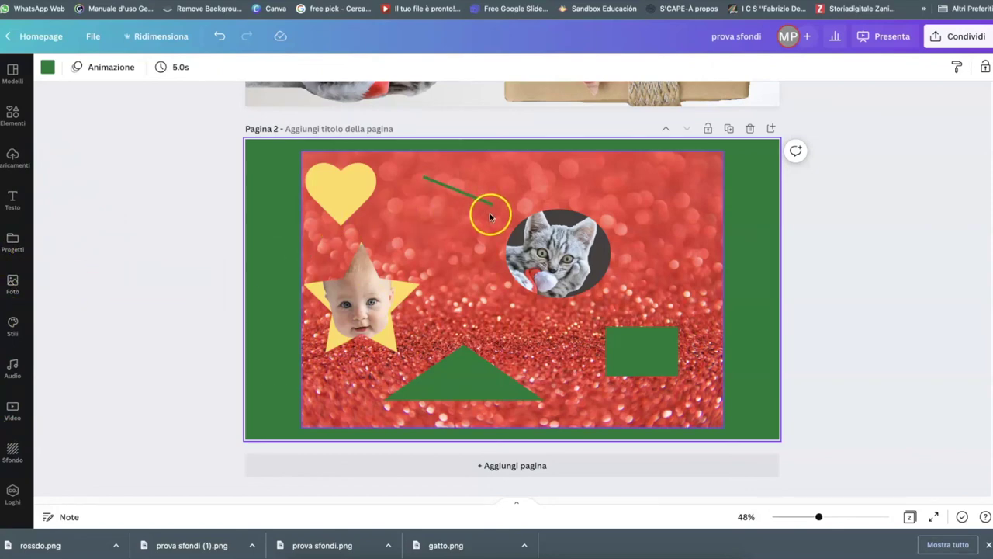
left_click(822, 242)
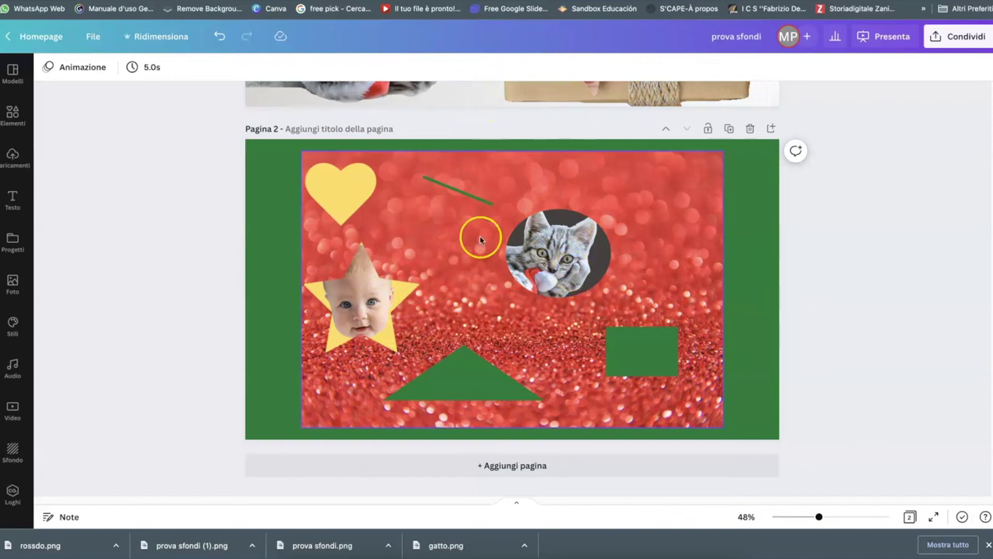
left_click(13, 15)
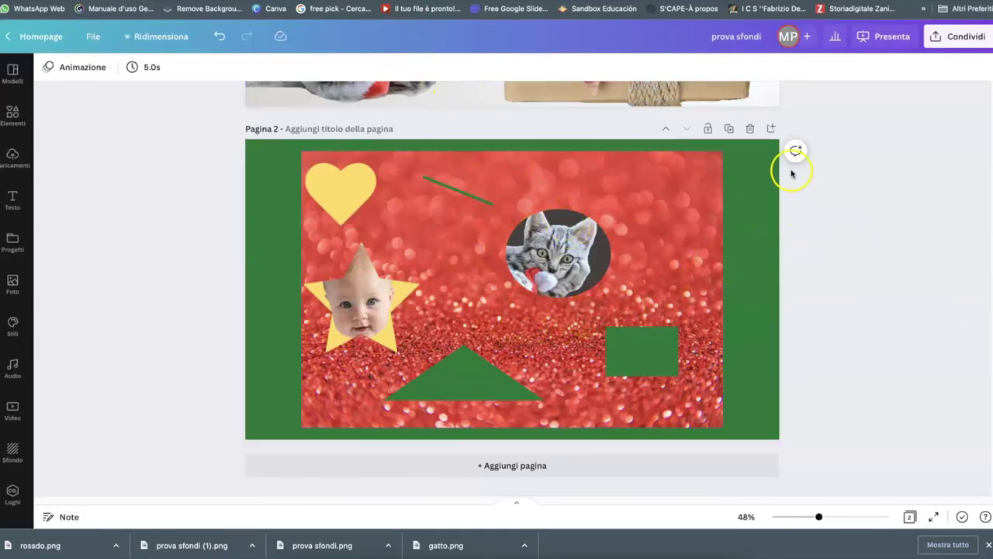
scroll(816, 211, "up", 1)
scroll(816, 211, "up", 5)
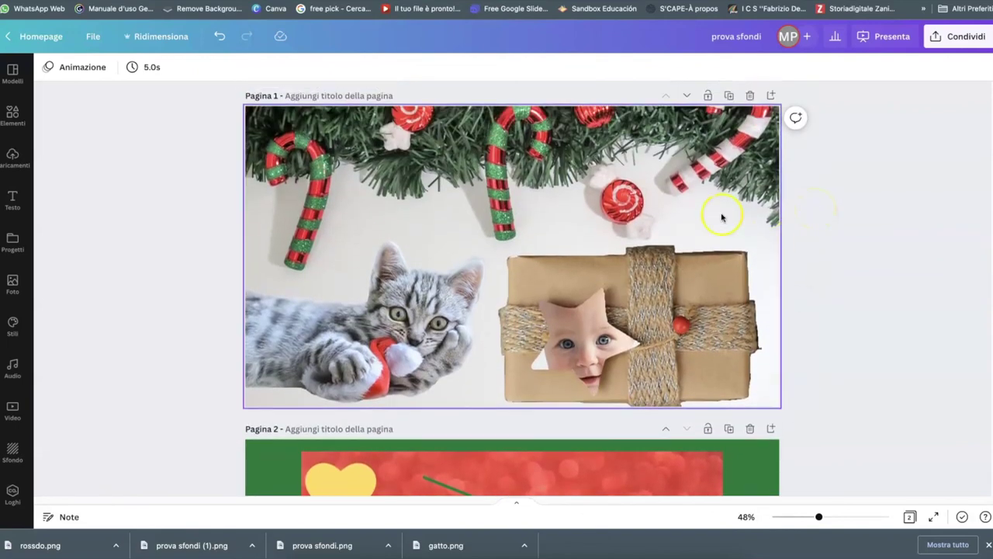